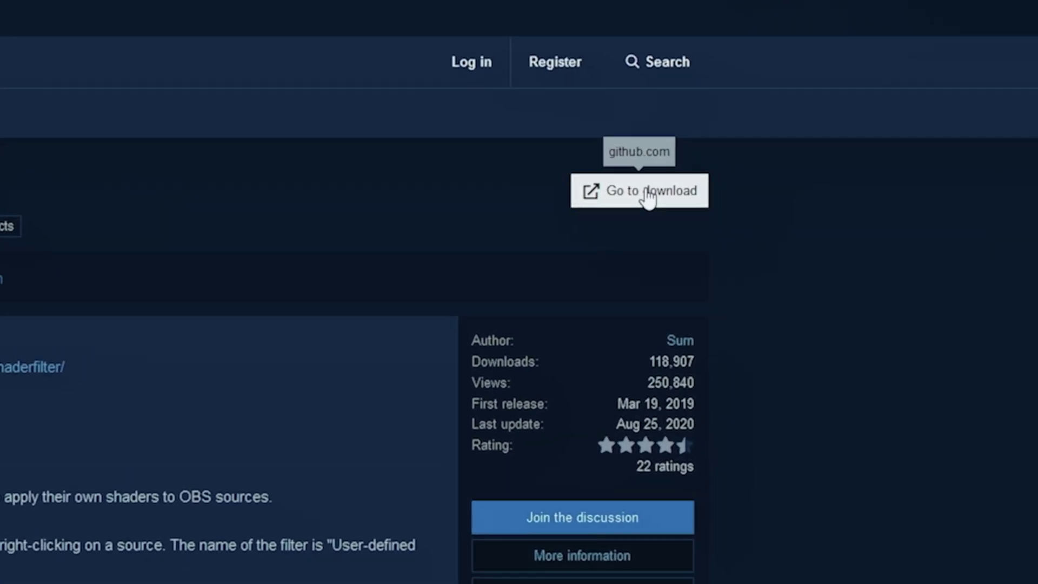
# Download obs-shaderfilter-win.zip from the OBS Shaderfilter page and save it to disk
pyautogui.click(649, 197)
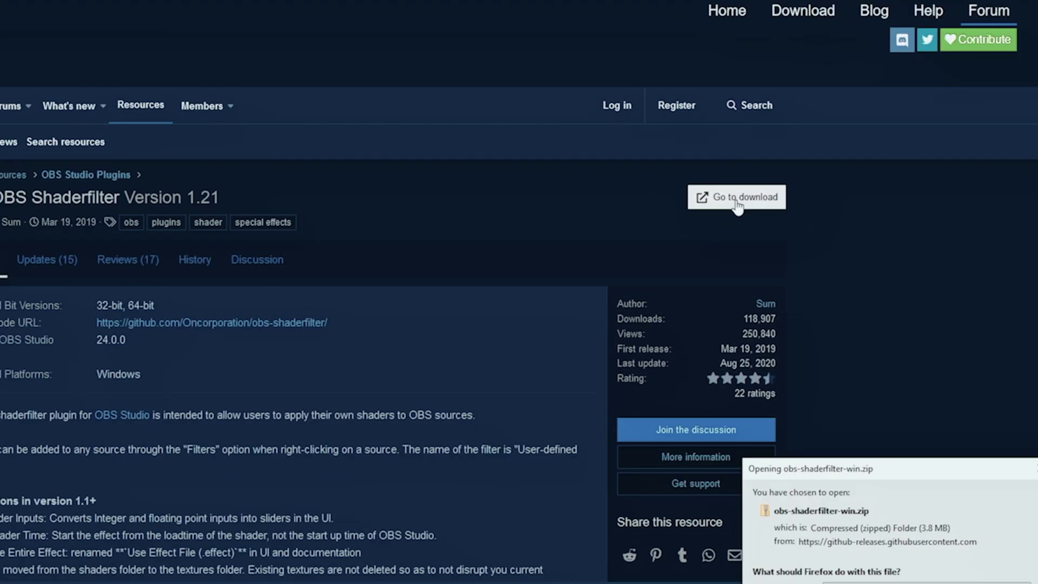
pyautogui.moveTo(870, 399); pyautogui.dragTo(499, 186)
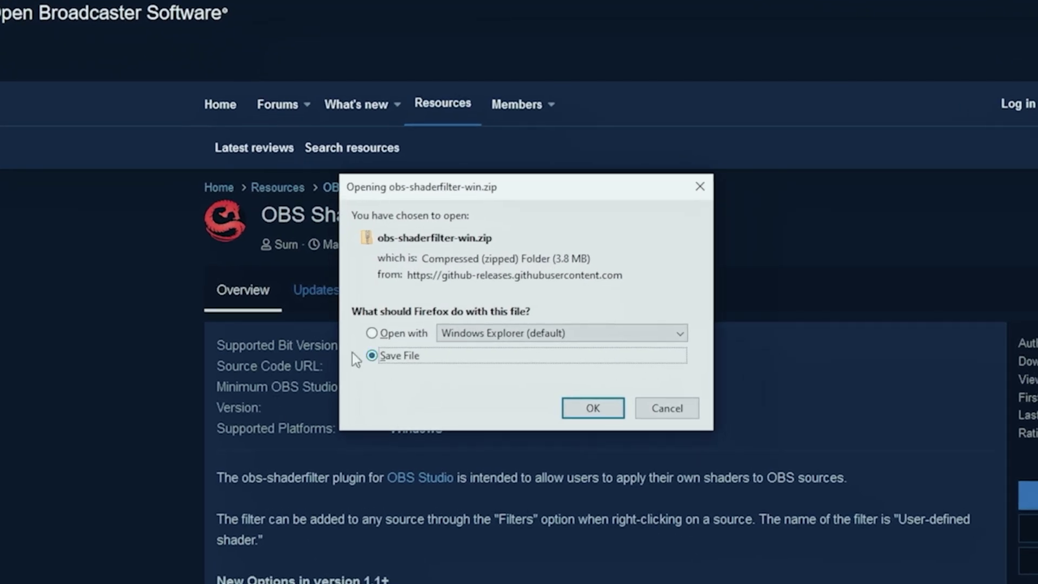
pyautogui.click(593, 408)
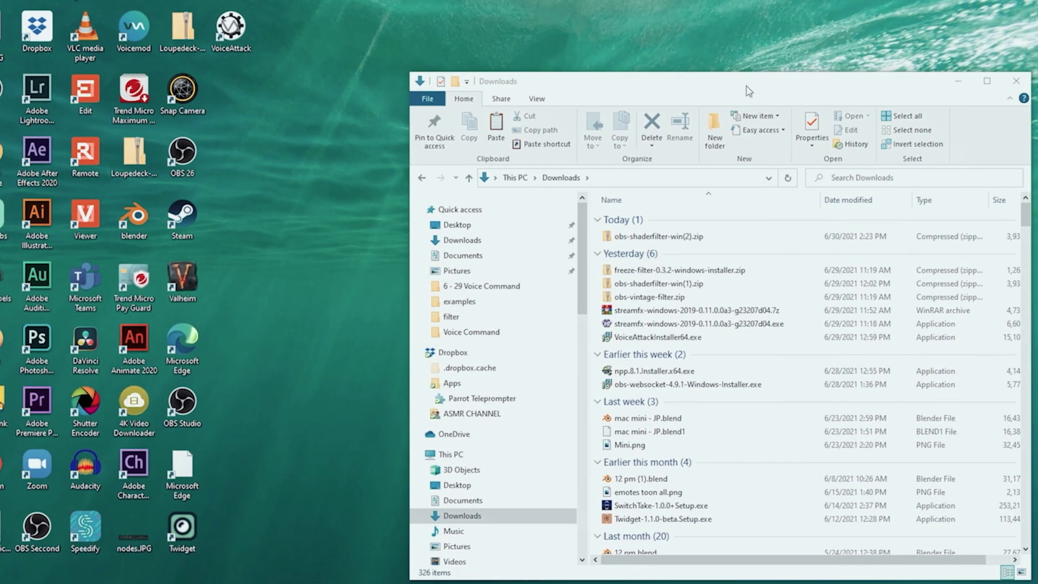
# Open obs-shaderfilter-win(2).zip and copy its four obs-studio items: data, obs-plugins, LICENSE, README.md
pyautogui.moveTo(749, 90); pyautogui.dragTo(664, 26)
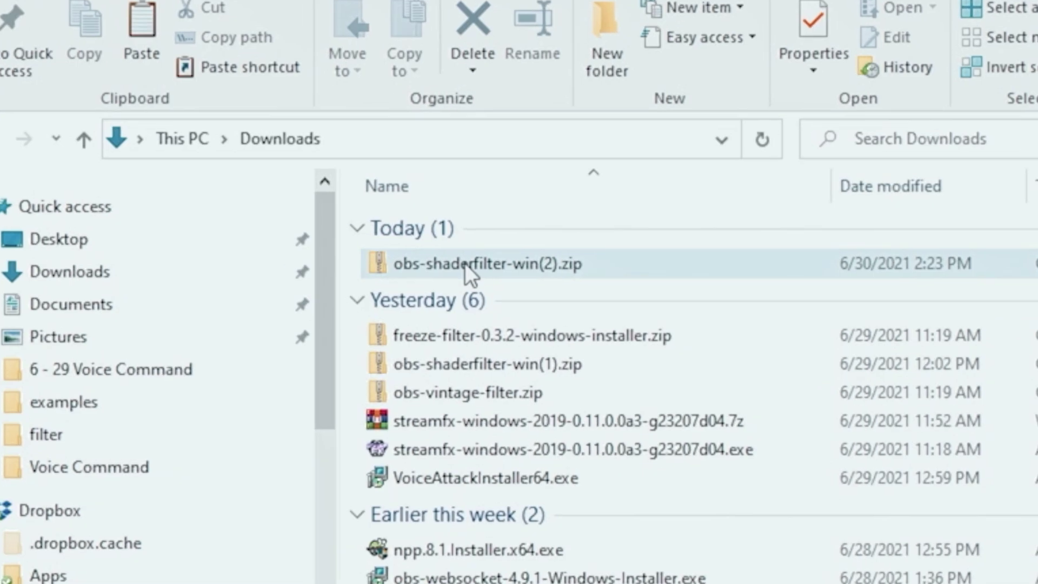
pyautogui.doubleClick(463, 265)
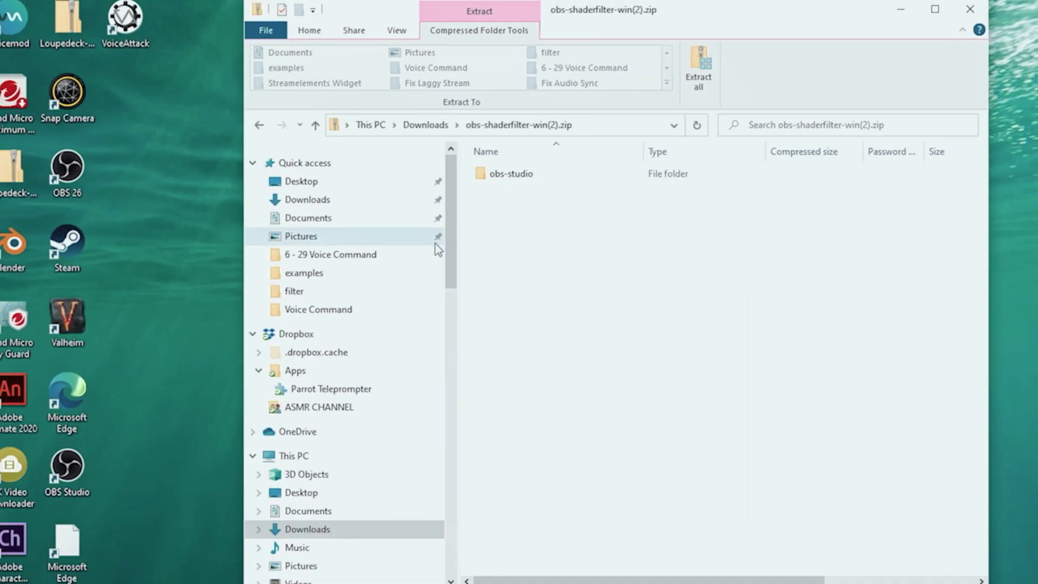
pyautogui.press('Return')
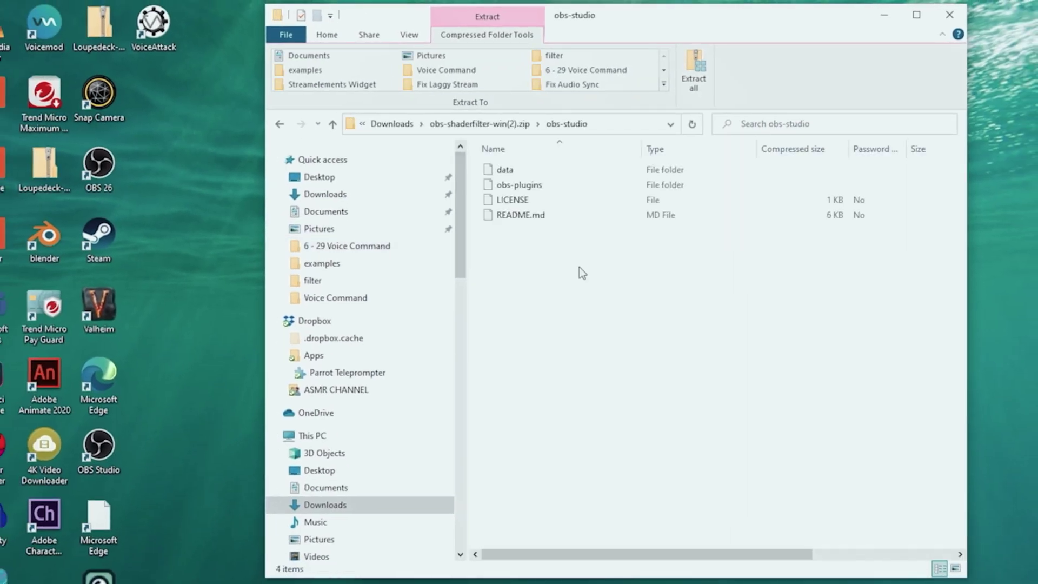
pyautogui.moveTo(568, 267); pyautogui.dragTo(477, 161)
pyautogui.rightClick(520, 201)
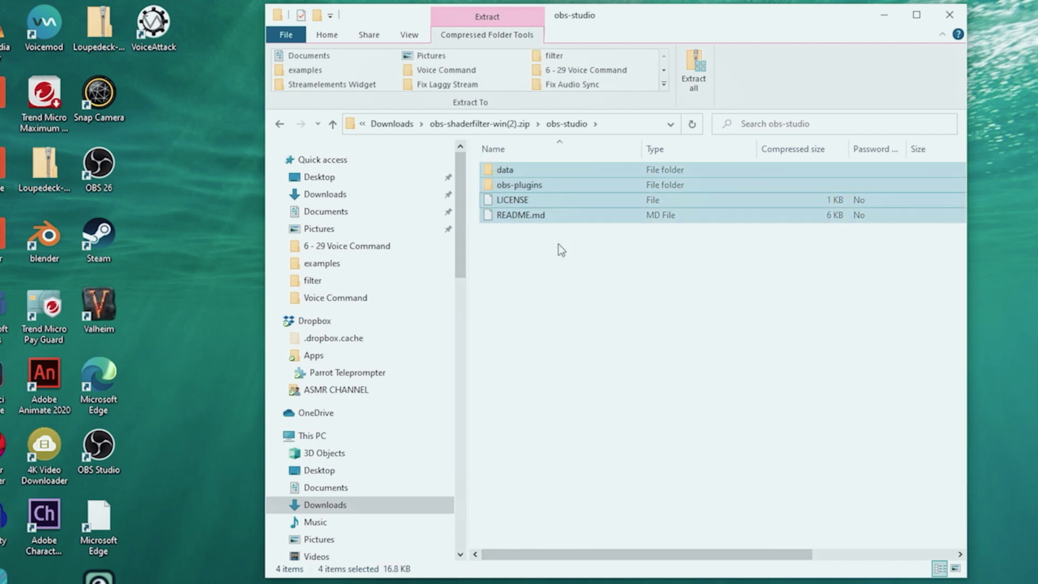
# Paste the files into E:\obs-studio, replacing existing files and skipping the in-use folder
pyautogui.moveTo(462, 222); pyautogui.dragTo(455, 342)
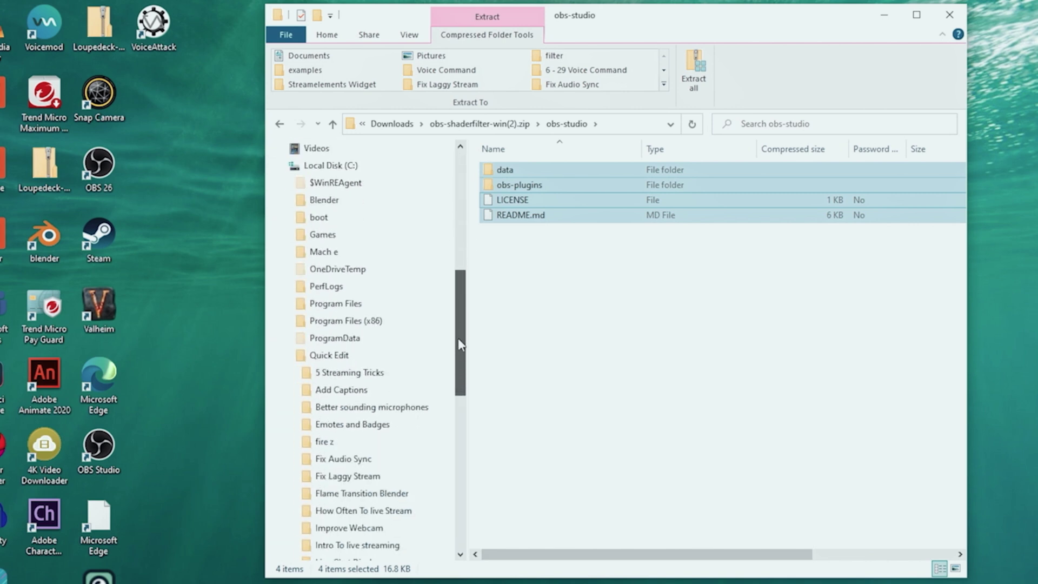
pyautogui.click(284, 305)
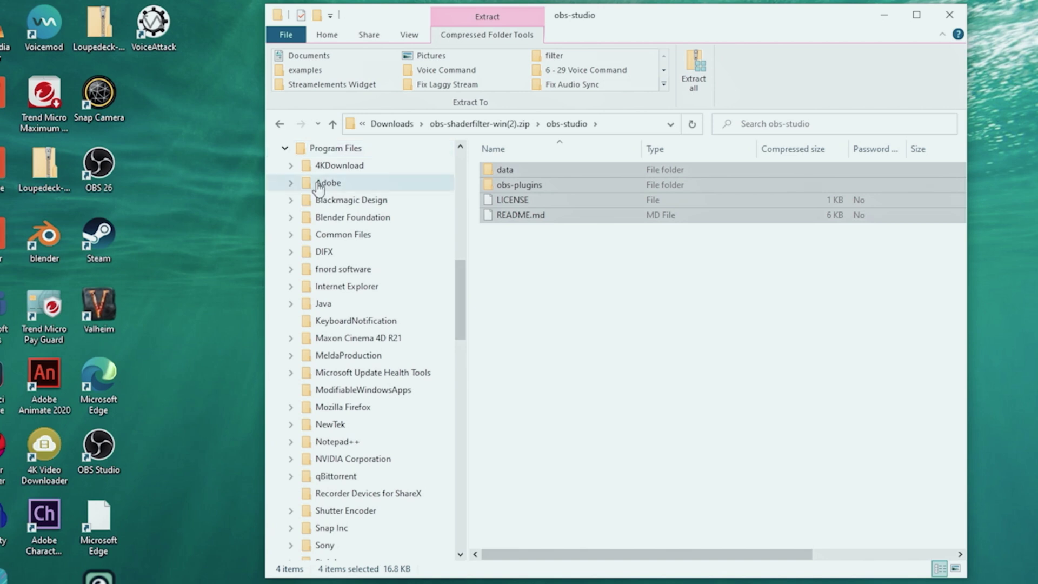
pyautogui.click(284, 147)
pyautogui.click(283, 457)
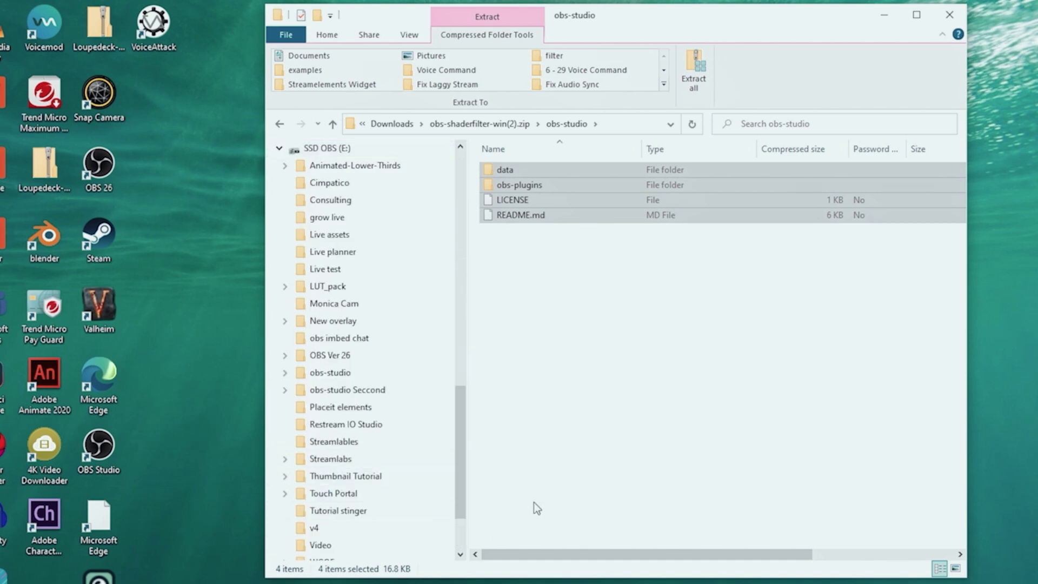
pyautogui.click(325, 373)
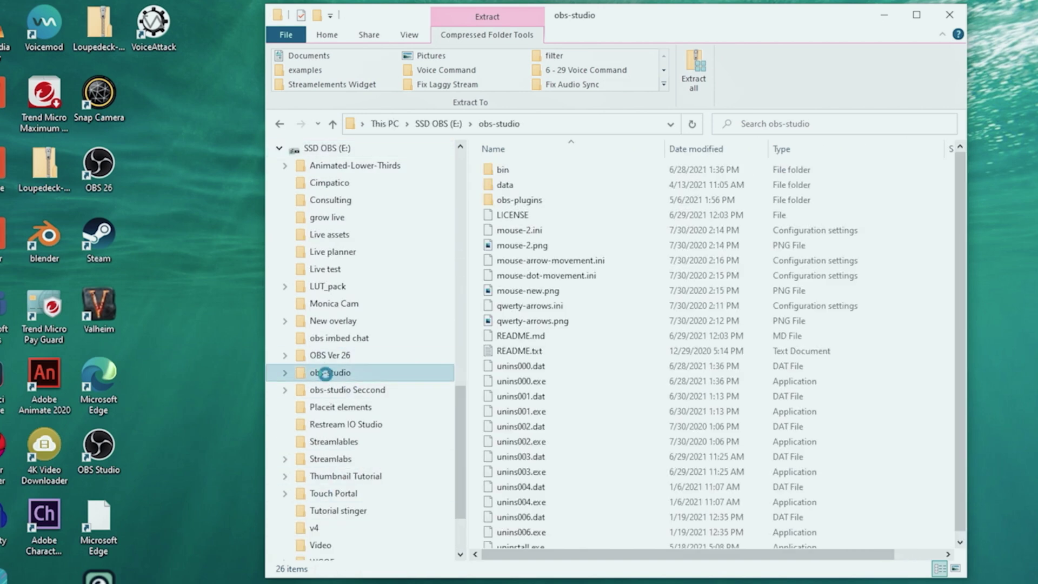
pyautogui.rightClick(354, 375)
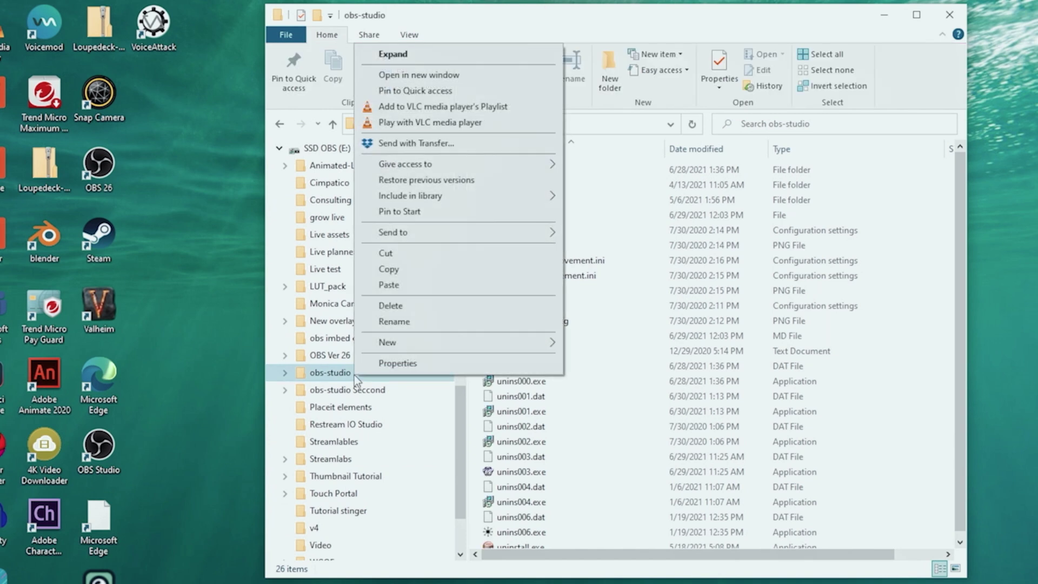
pyautogui.click(391, 285)
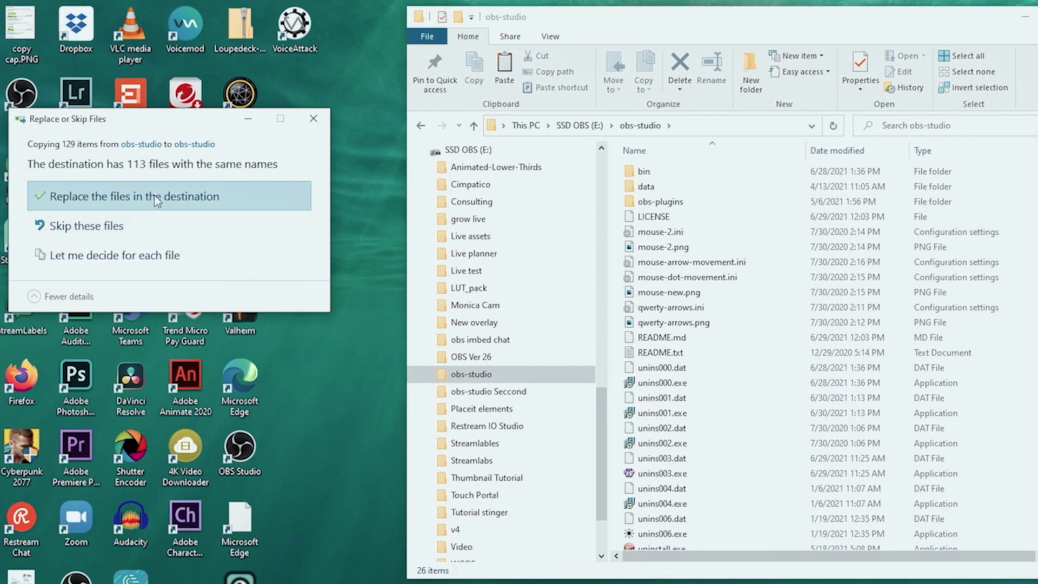
pyautogui.click(155, 197)
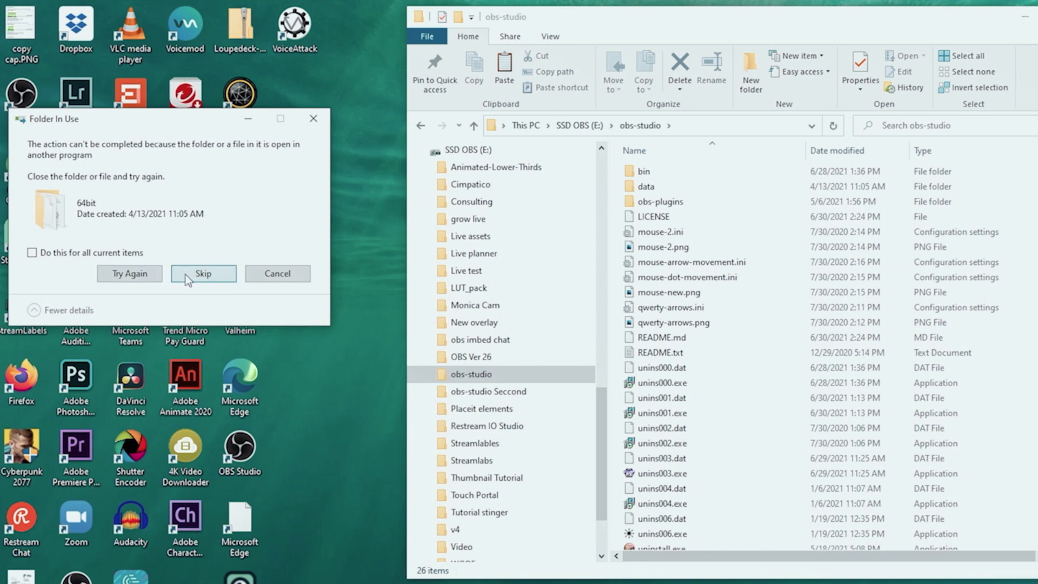
pyautogui.click(203, 273)
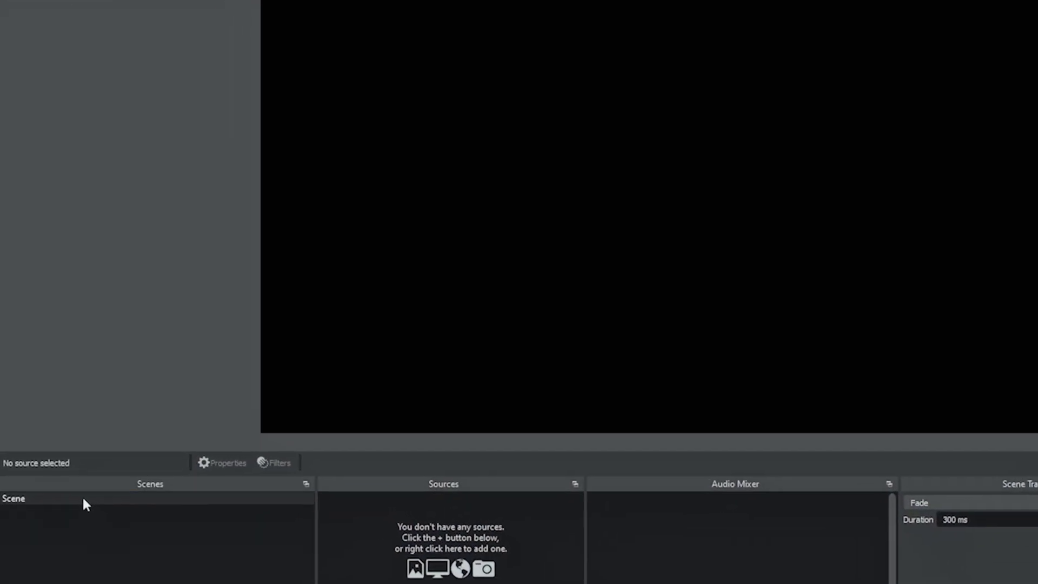
# Rename the default Scene to N-Camera
pyautogui.rightClick(66, 452)
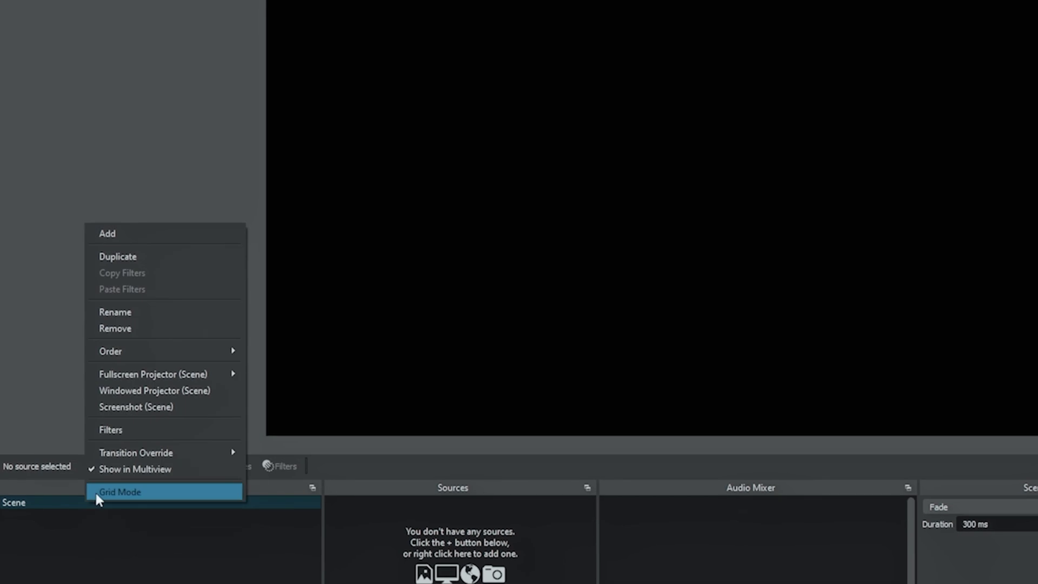
pyautogui.click(135, 312)
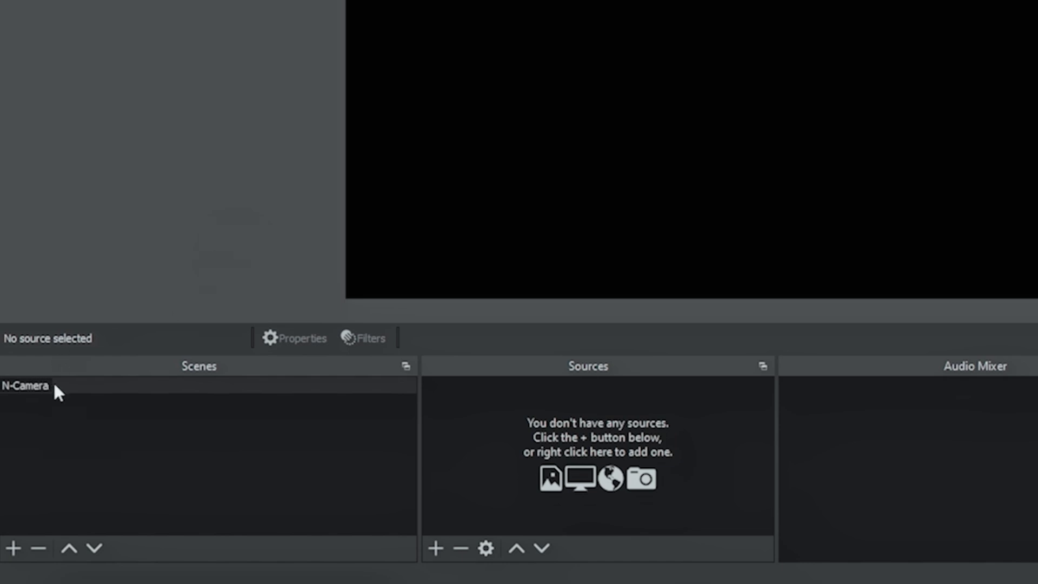
pyautogui.press('Return')
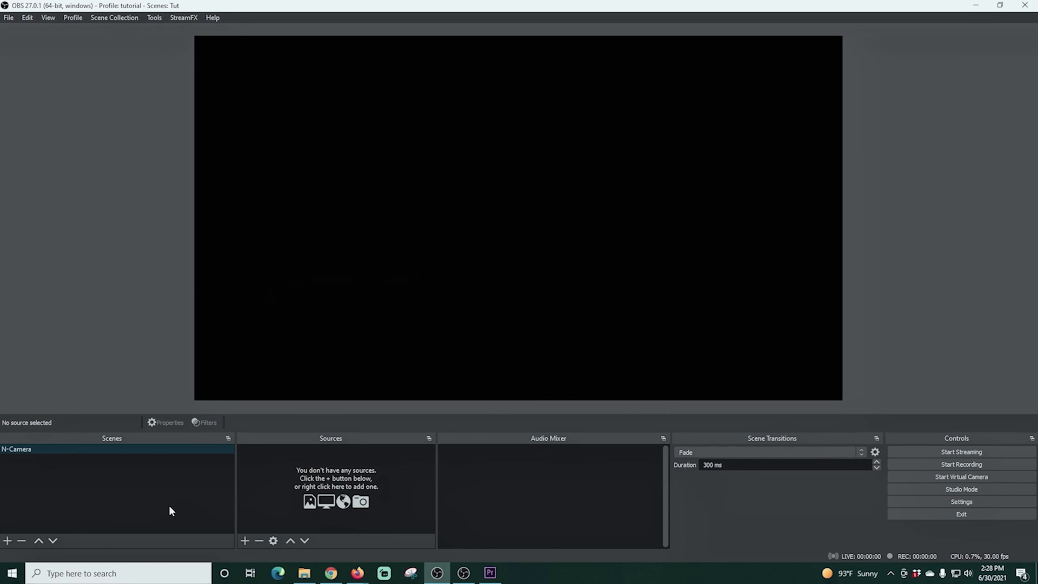
# Add a Video Capture Device named Camera using Cam Link at Custom 1920x1080
pyautogui.click(245, 541)
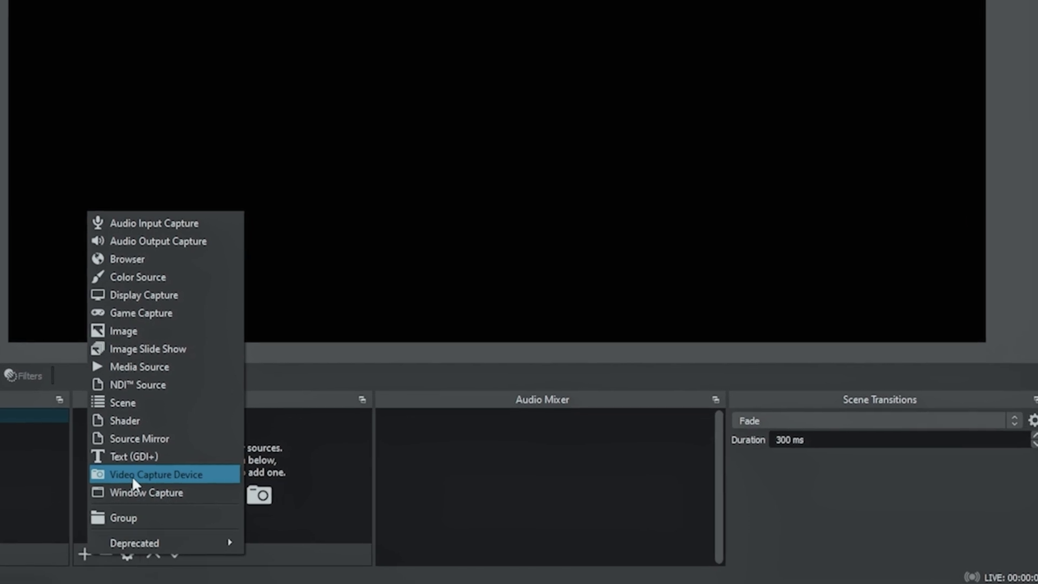
pyautogui.click(132, 475)
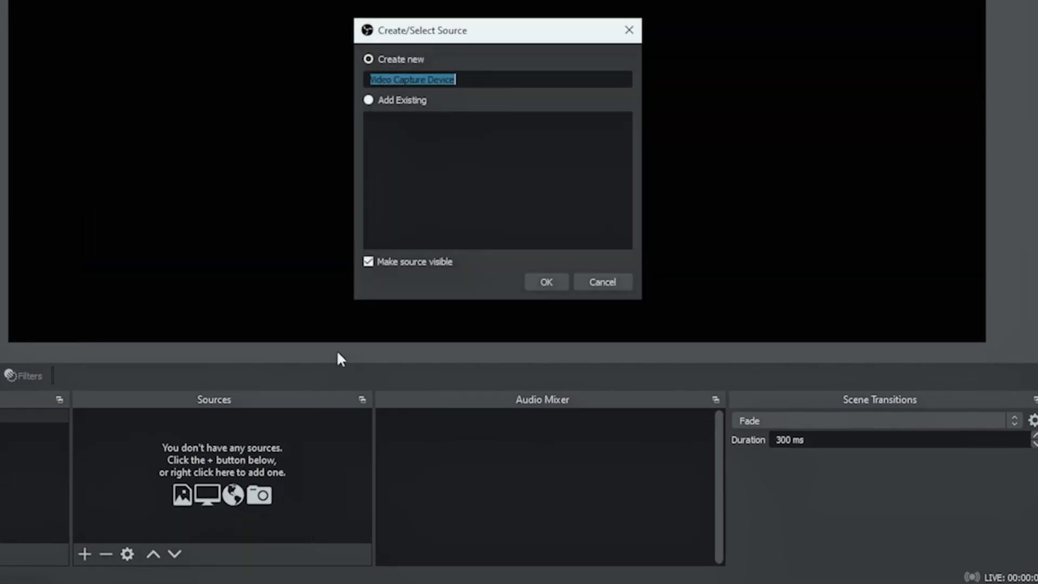
pyautogui.click(545, 286)
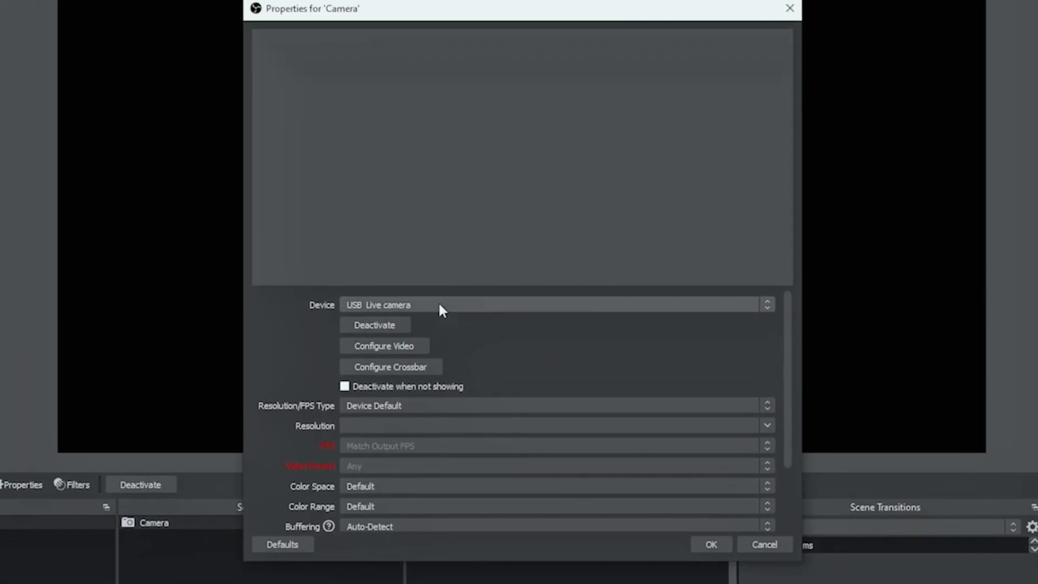
pyautogui.click(438, 305)
pyautogui.click(423, 333)
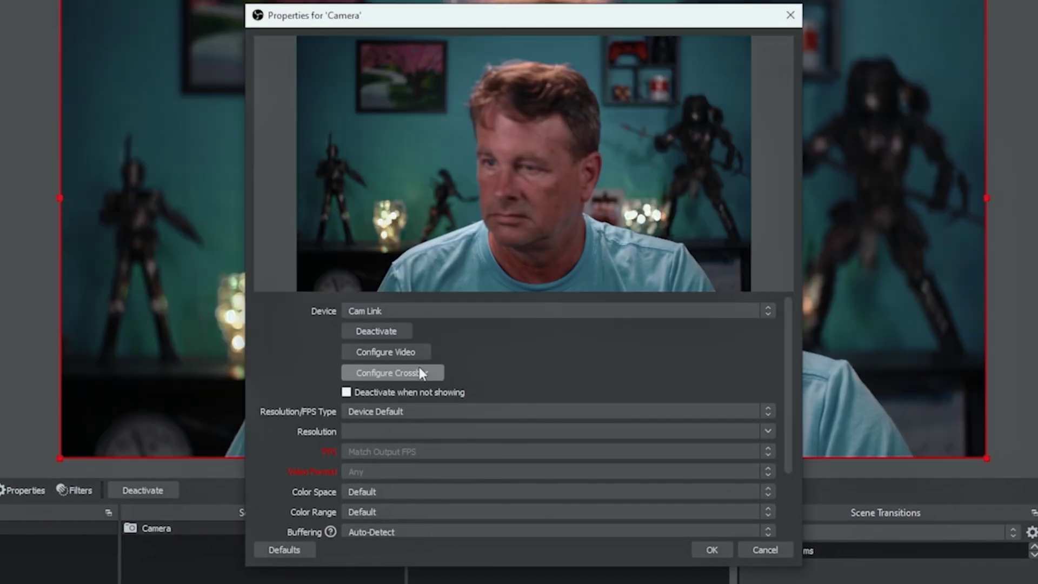
pyautogui.click(407, 411)
pyautogui.click(401, 434)
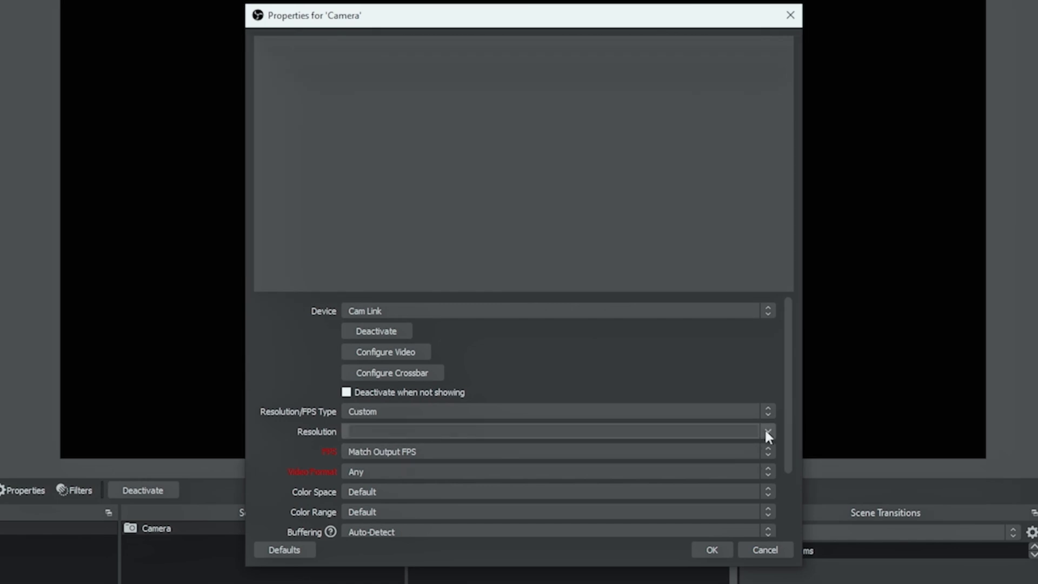
pyautogui.click(767, 431)
pyautogui.click(565, 442)
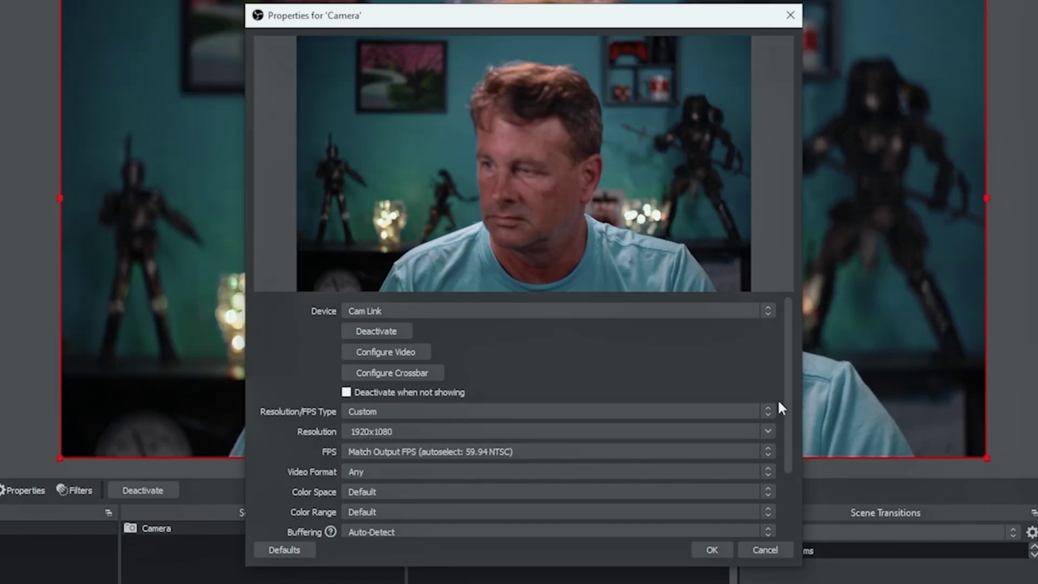
# Enable a custom audio device set to the Cam Link audio interface and apply
pyautogui.moveTo(779, 403); pyautogui.dragTo(779, 514)
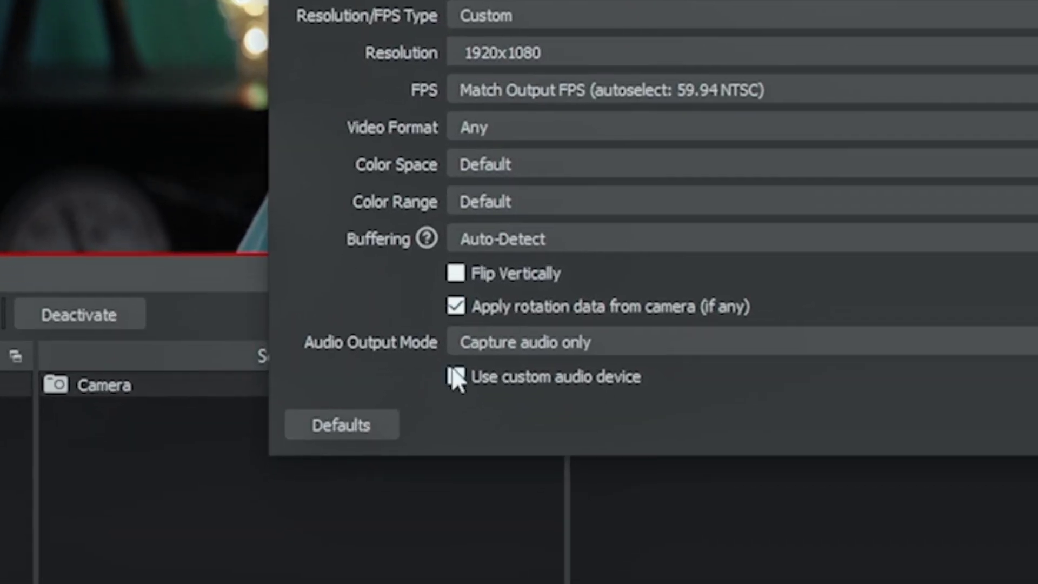
pyautogui.click(368, 494)
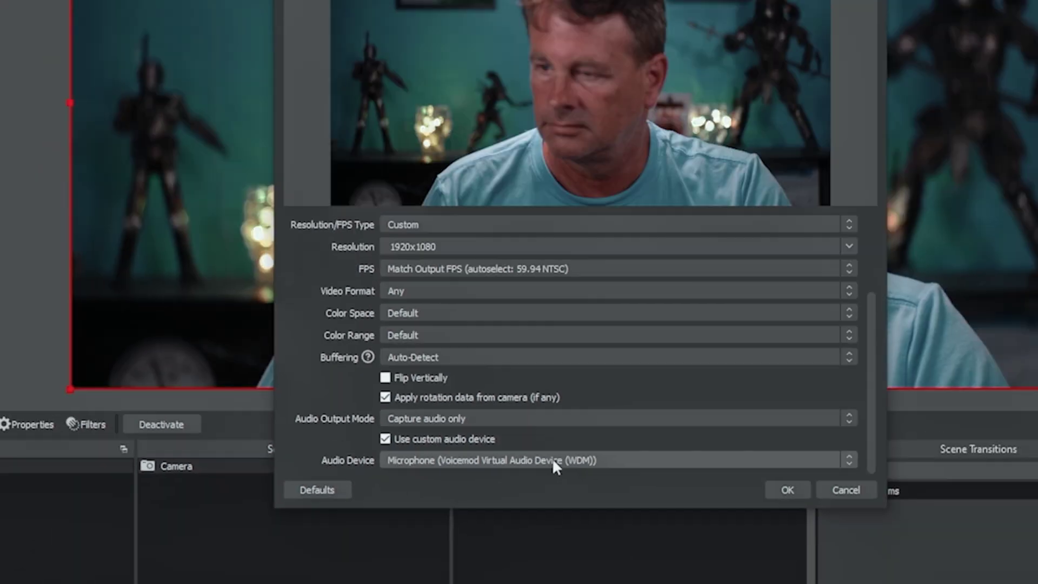
pyautogui.click(553, 460)
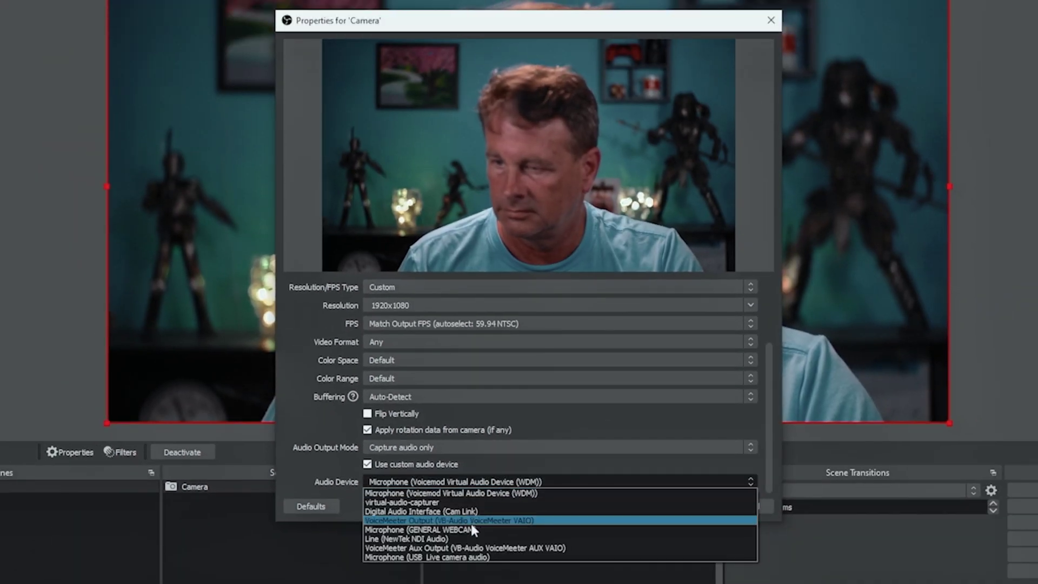
pyautogui.click(468, 511)
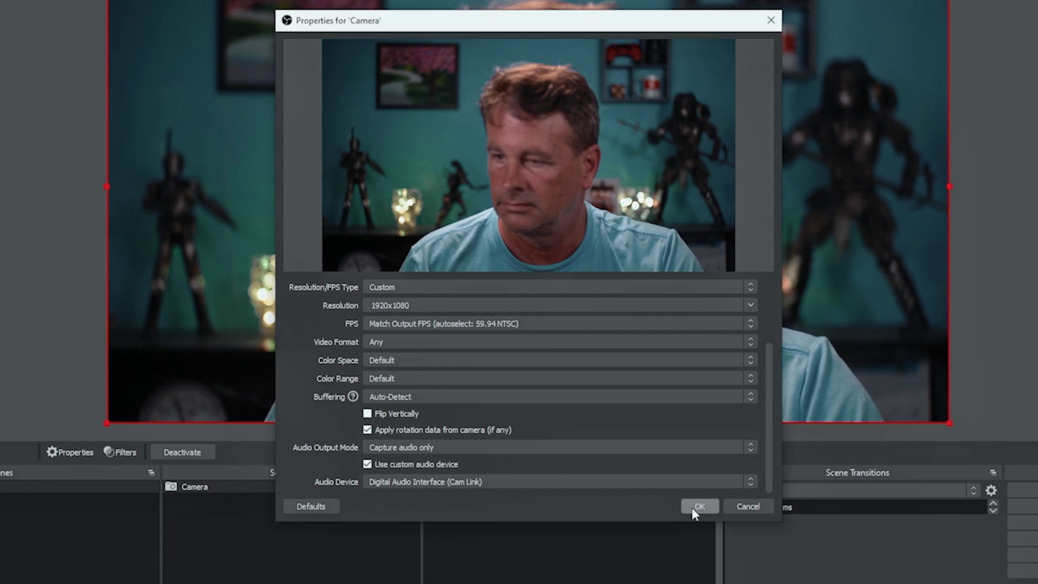
pyautogui.click(693, 508)
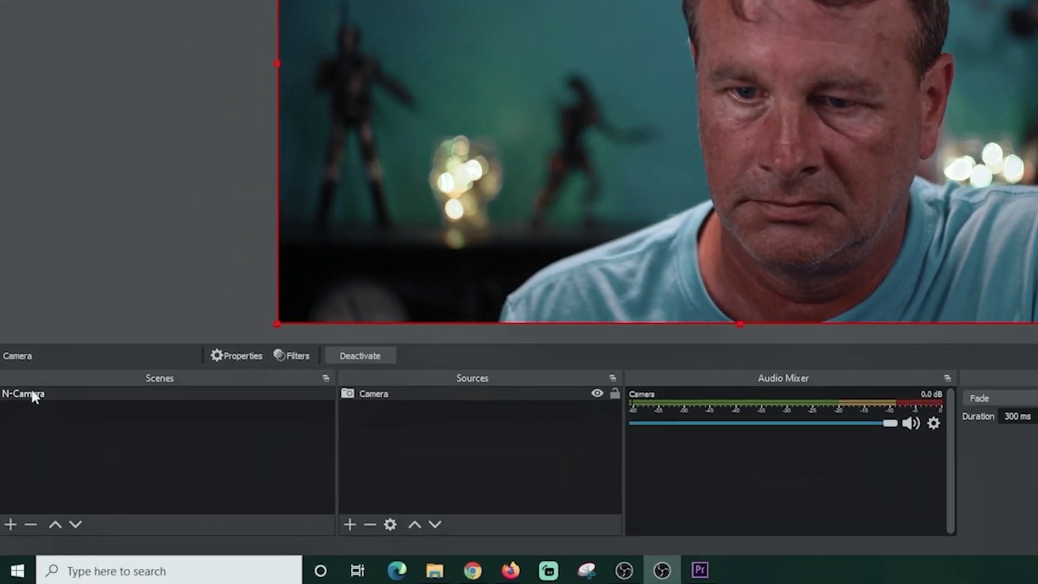
# Create a new scene named Main
pyautogui.click(10, 525)
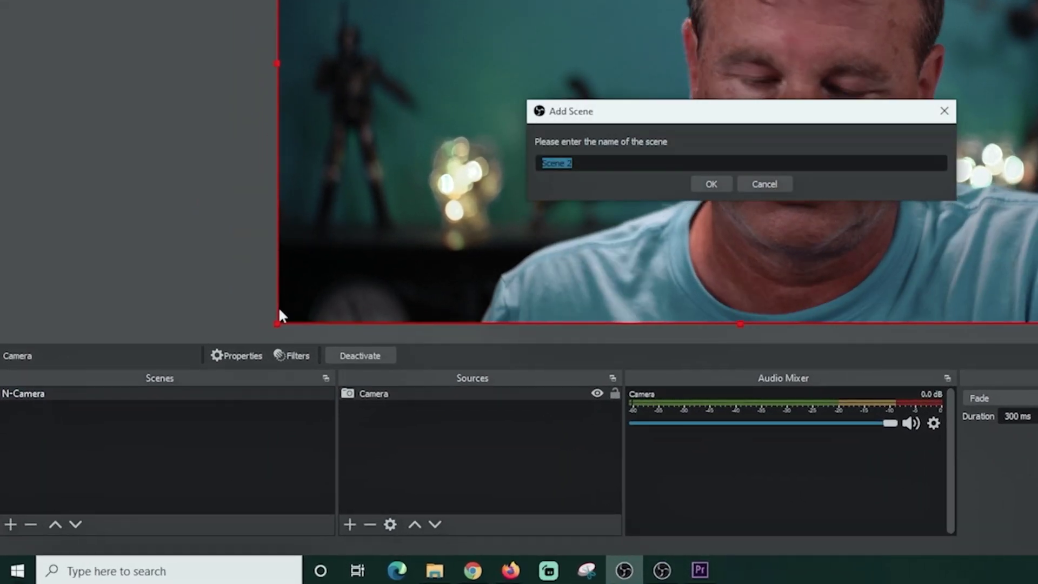
pyautogui.write('Main')
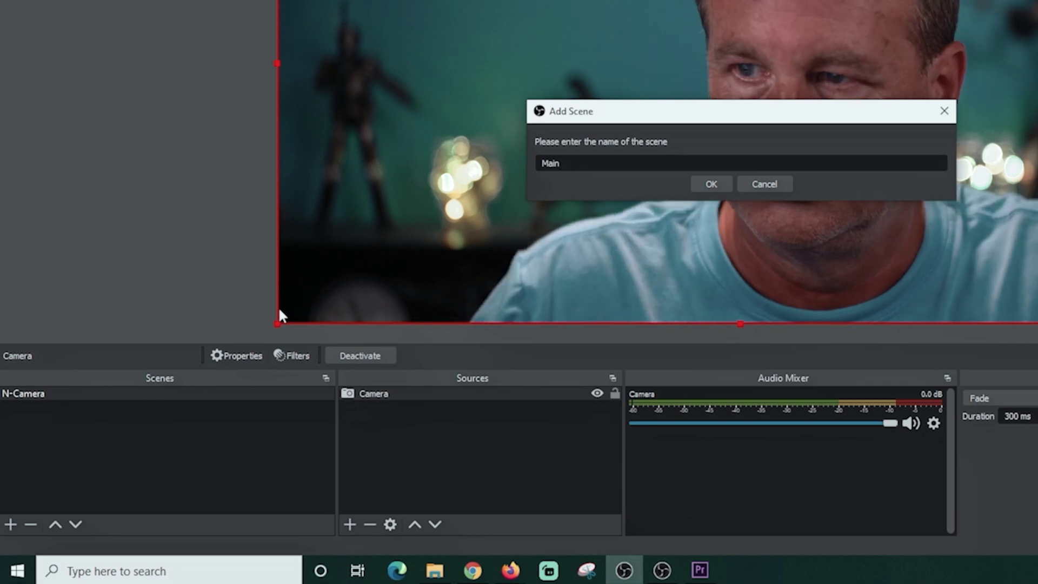
pyautogui.click(701, 184)
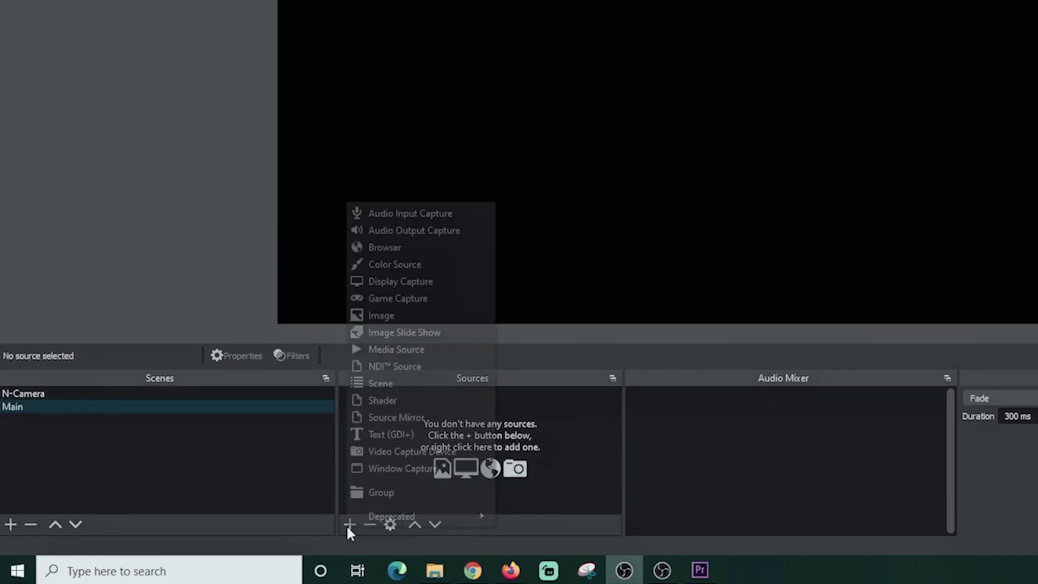
# Add the existing N-Camera scene as a source in Main and list Main above N-Camera
pyautogui.click(406, 383)
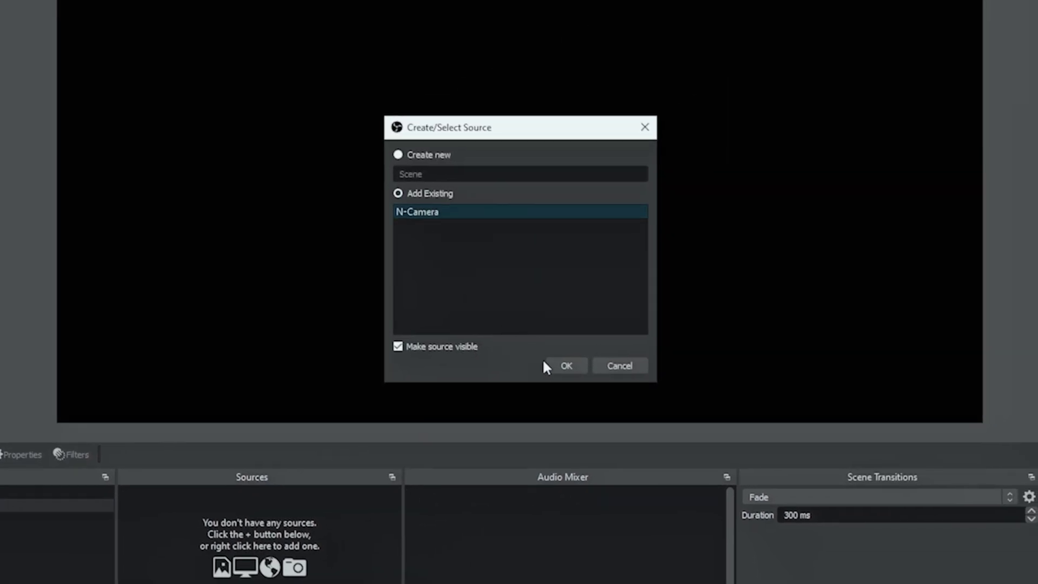
pyautogui.click(559, 367)
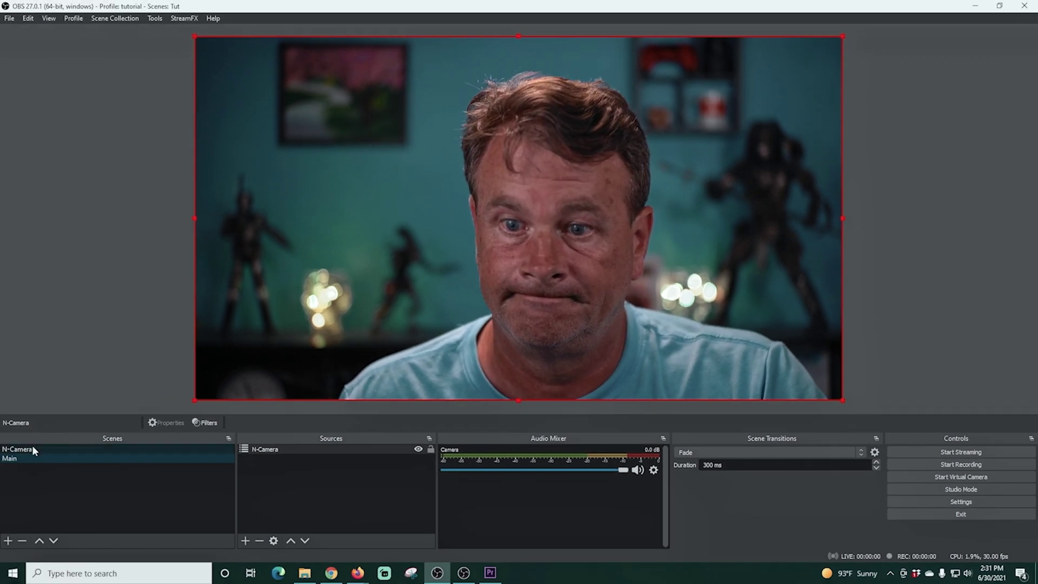
pyautogui.moveTo(32, 453); pyautogui.dragTo(35, 462)
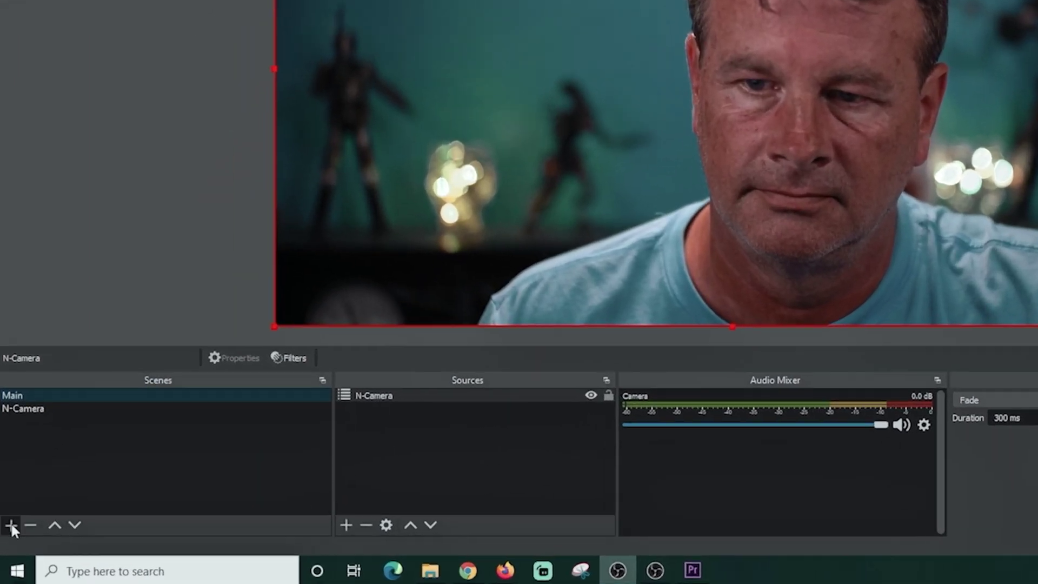
# Create a Thank You scene and place it above N-Camera
pyautogui.click(8, 540)
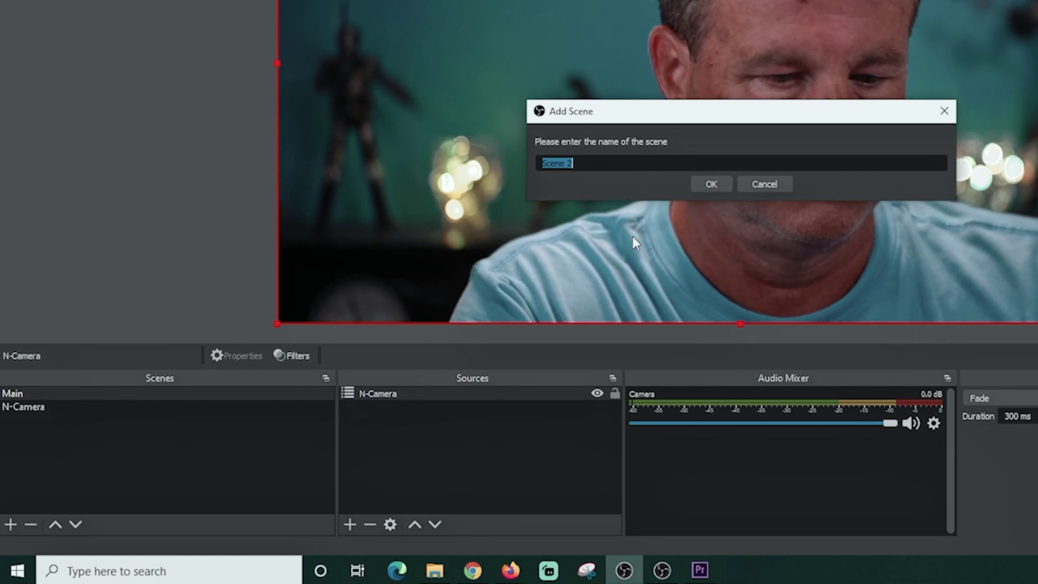
pyautogui.write('Thank You')
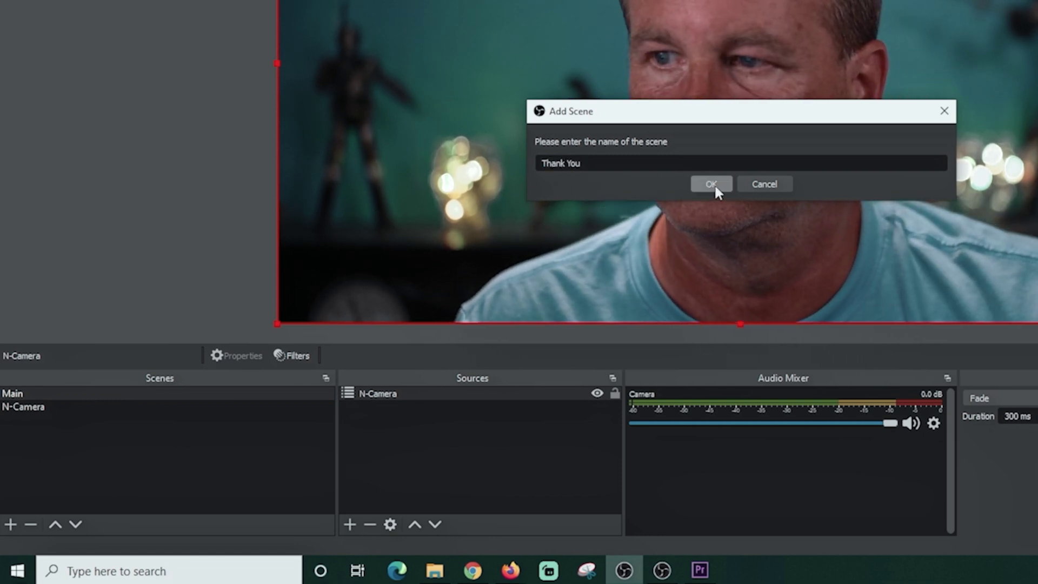
pyautogui.click(715, 183)
pyautogui.moveTo(44, 416)
pyautogui.mouseDown()
pyautogui.moveTo(44, 400)
pyautogui.moveTo(53, 405)
pyautogui.mouseUp()
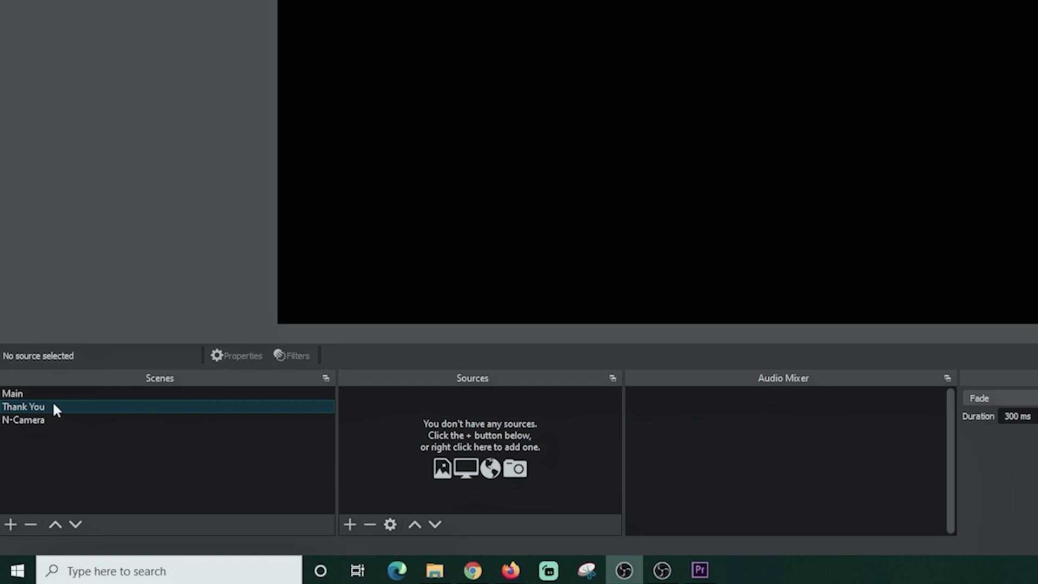
# Add a Source Mirror named Hearts mirroring the N-Camera scene, with audio enabled
pyautogui.click(350, 524)
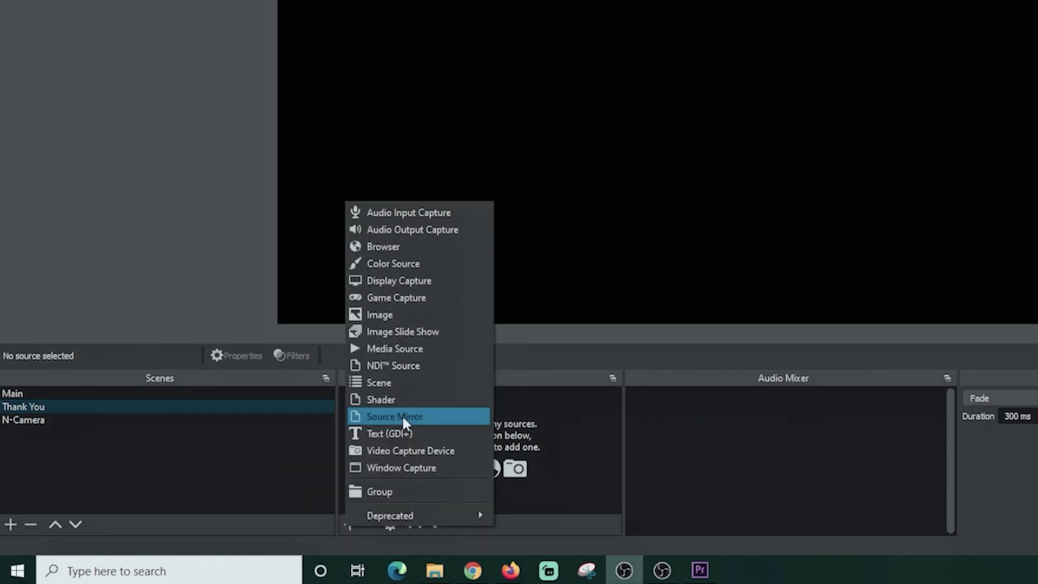
pyautogui.click(401, 416)
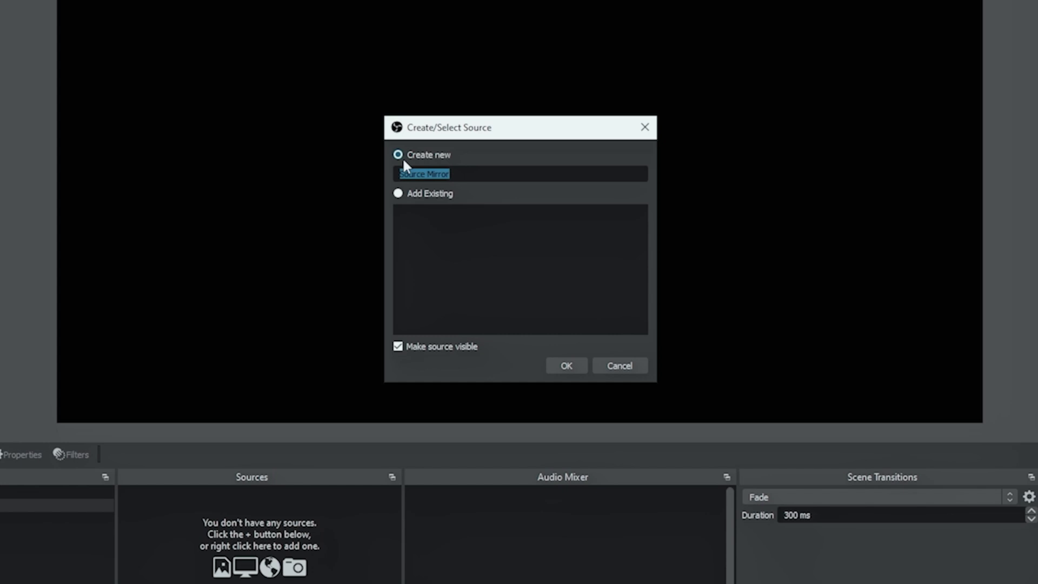
pyautogui.write('Hearts')
pyautogui.click(569, 366)
pyautogui.click(753, 435)
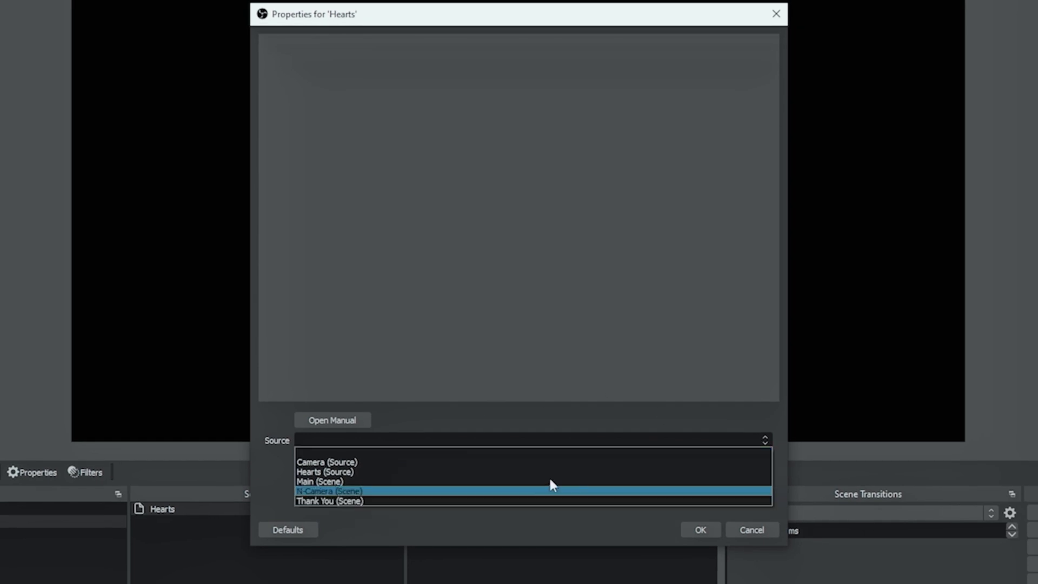
pyautogui.click(495, 491)
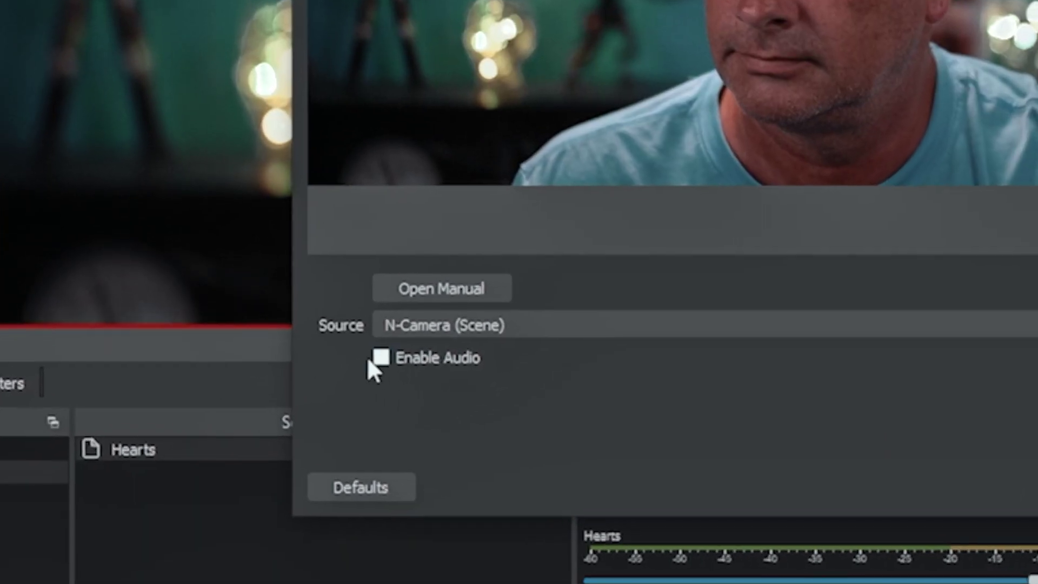
pyautogui.click(385, 352)
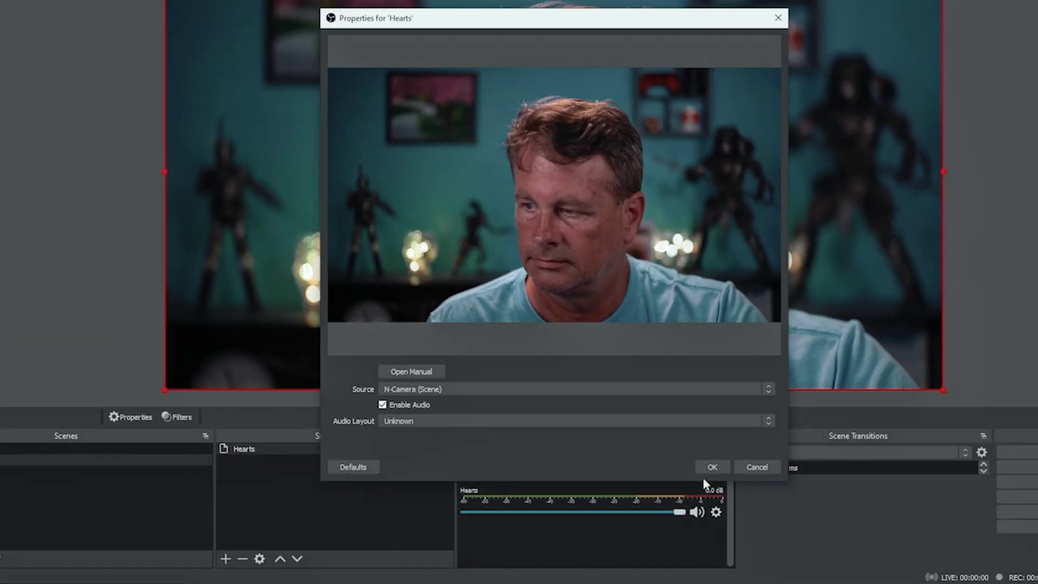
pyautogui.click(648, 469)
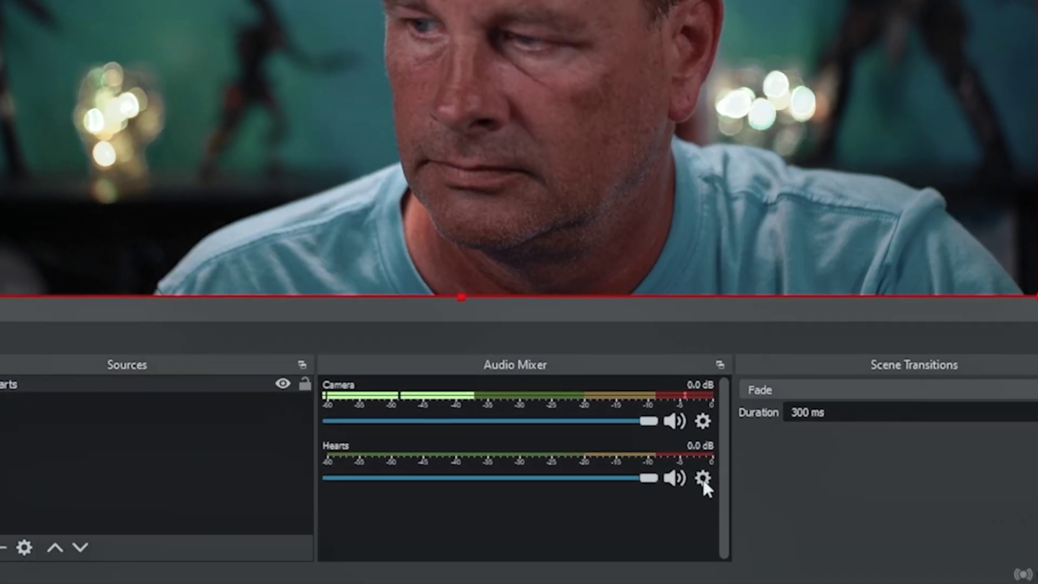
# Hide the Hearts channel from the audio mixer
pyautogui.click(703, 478)
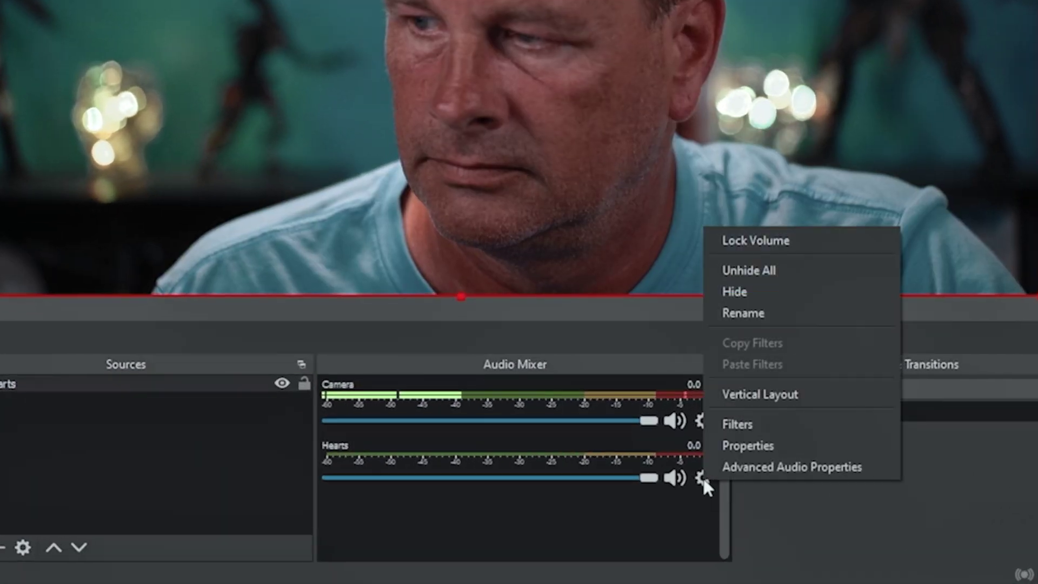
pyautogui.click(753, 292)
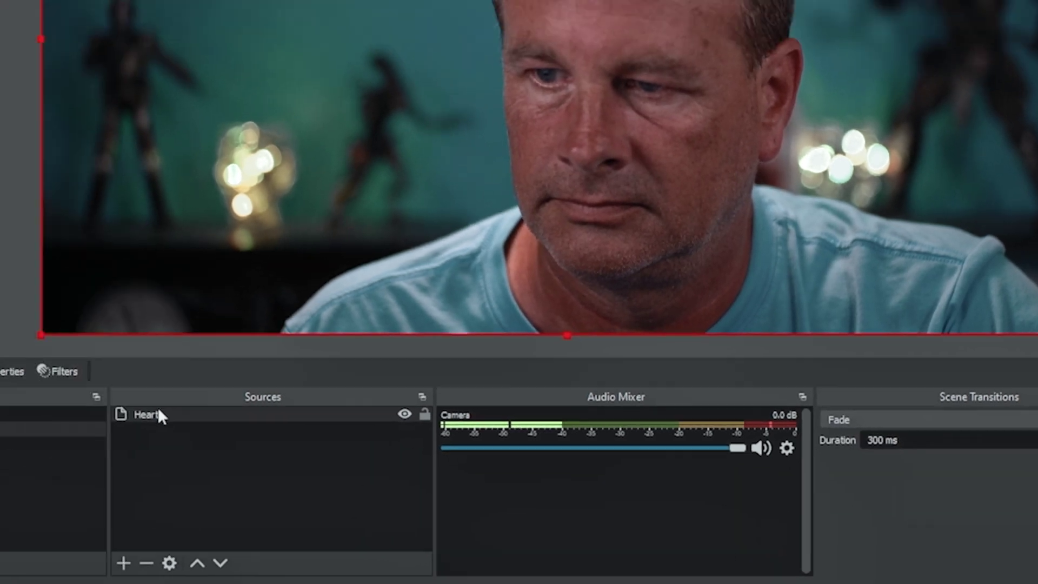
pyautogui.click(24, 380)
pyautogui.rightClick(229, 425)
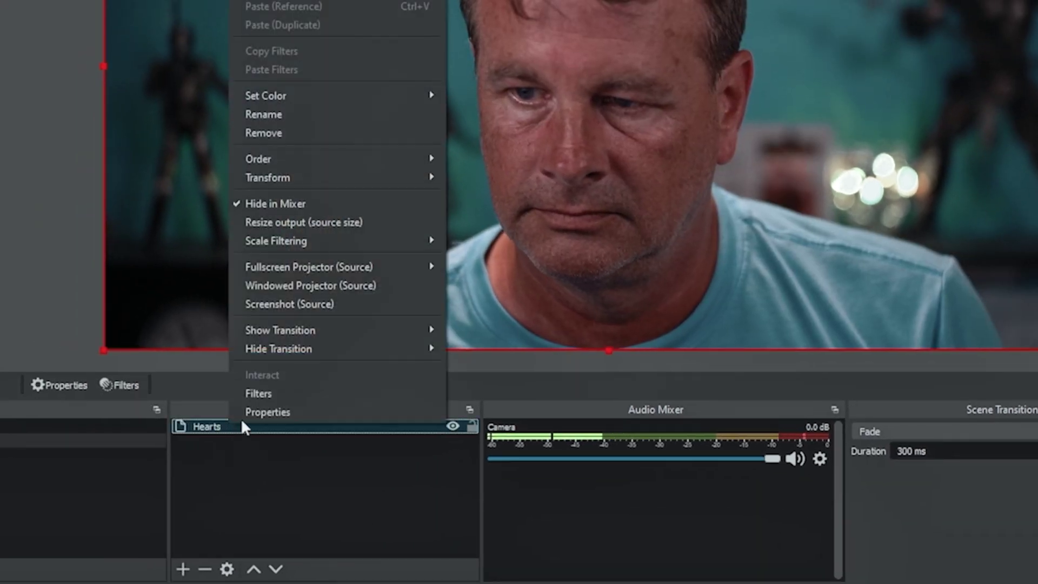
# Add a Color Grading filter to the Hearts source
pyautogui.click(273, 390)
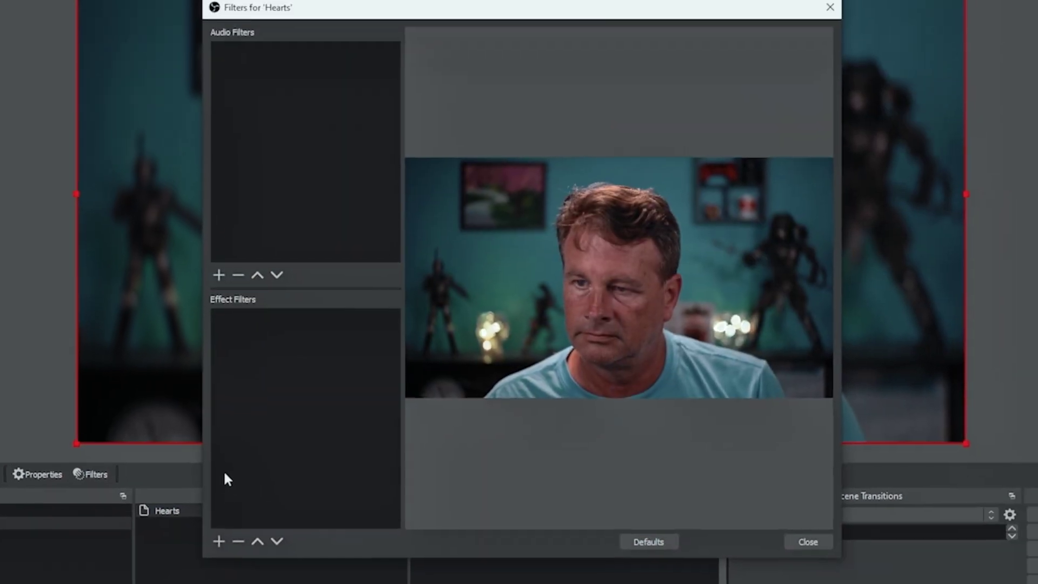
pyautogui.click(263, 462)
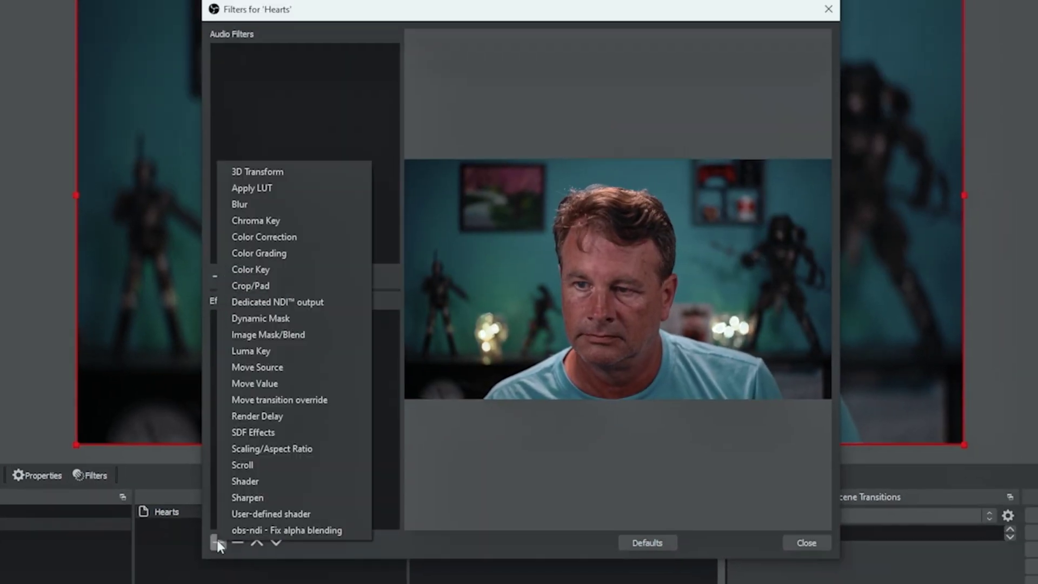
pyautogui.click(280, 254)
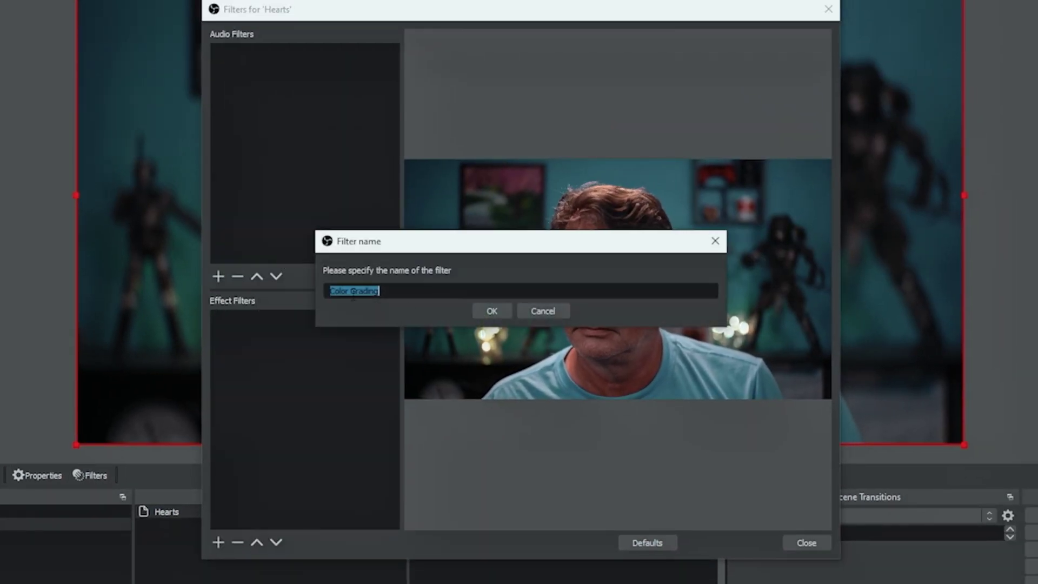
pyautogui.click(483, 311)
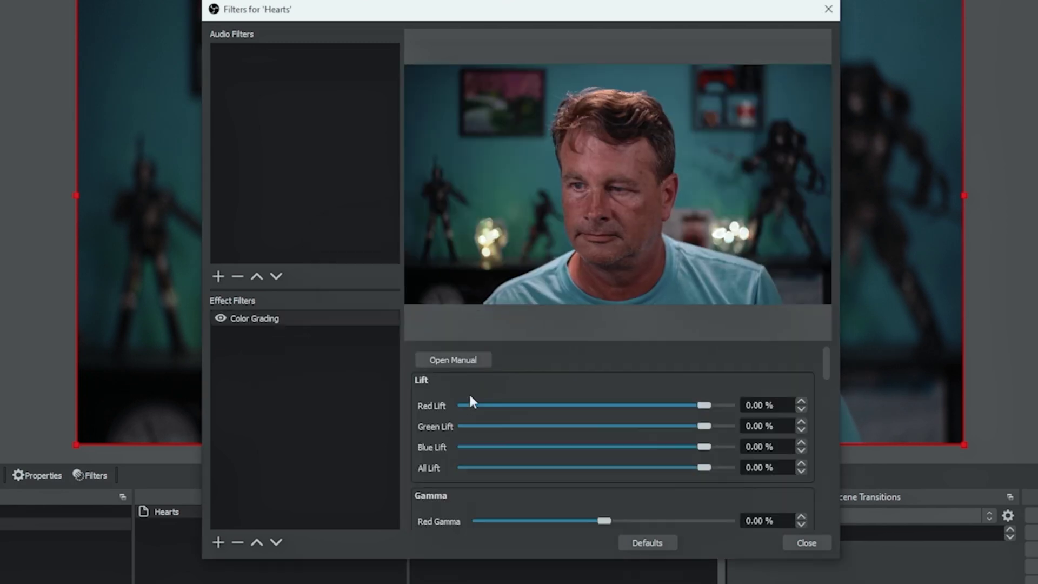
# Set Red Offset 8.85%, saturation 101.12%, and lightness and contrast 95.51%
pyautogui.moveTo(709, 411); pyautogui.dragTo(711, 411)
pyautogui.scroll(-1, 635, 417)
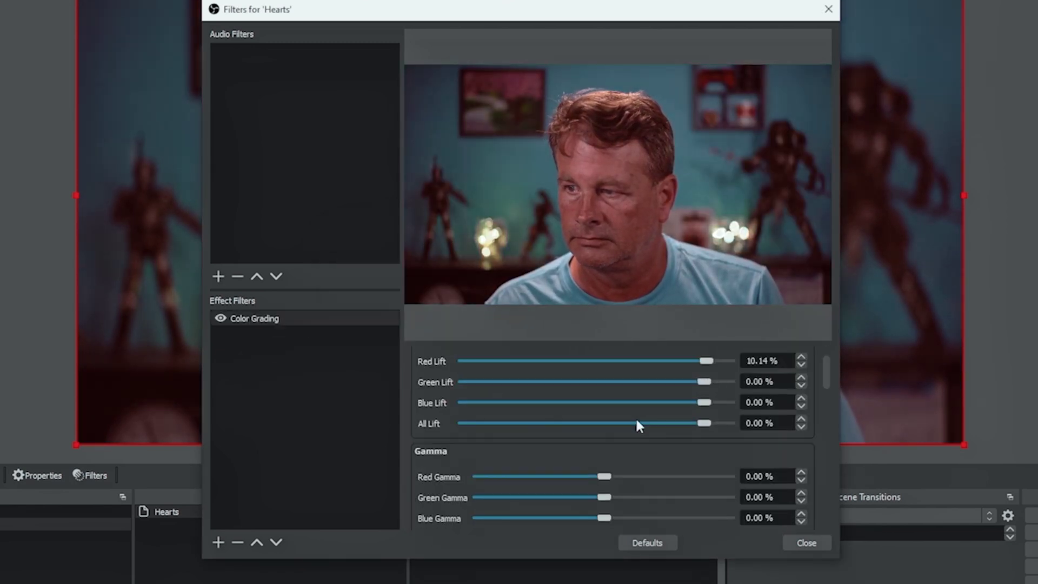
pyautogui.scroll(-3, 573, 454)
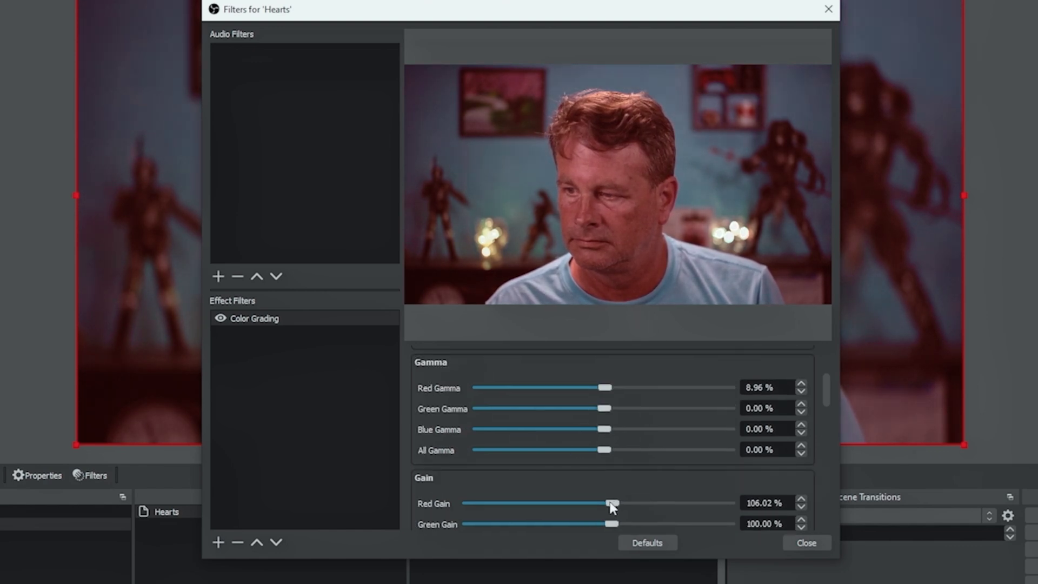
pyautogui.scroll(-3, 592, 481)
pyautogui.moveTo(598, 487); pyautogui.dragTo(605, 491)
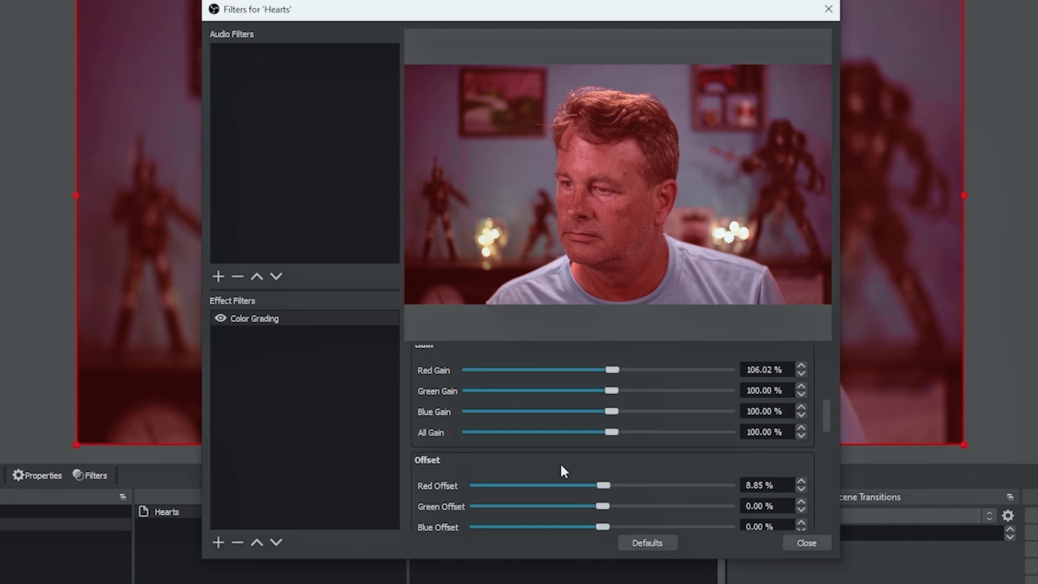
pyautogui.scroll(-3, 562, 466)
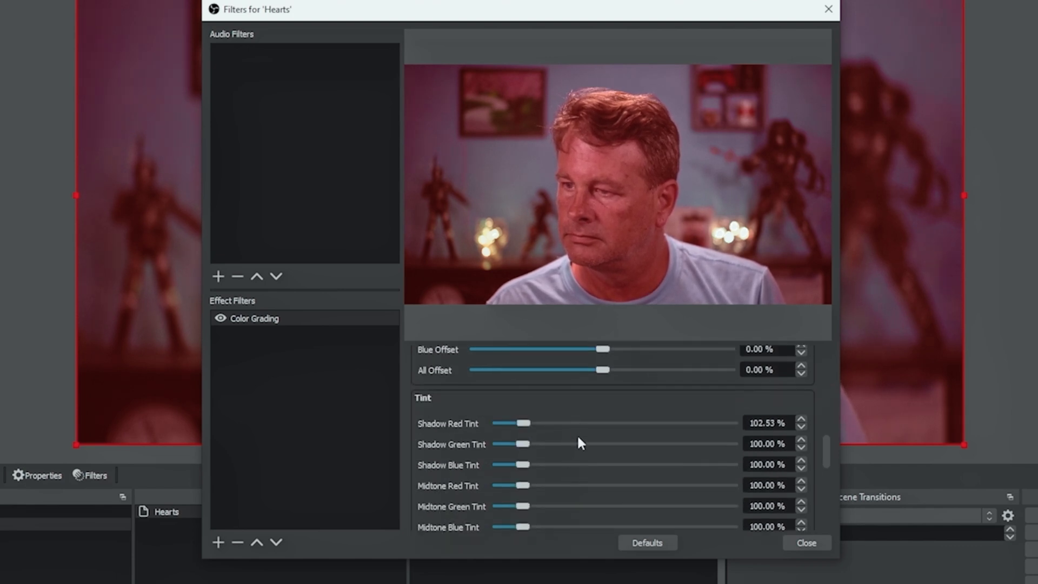
pyautogui.scroll(-8, 576, 434)
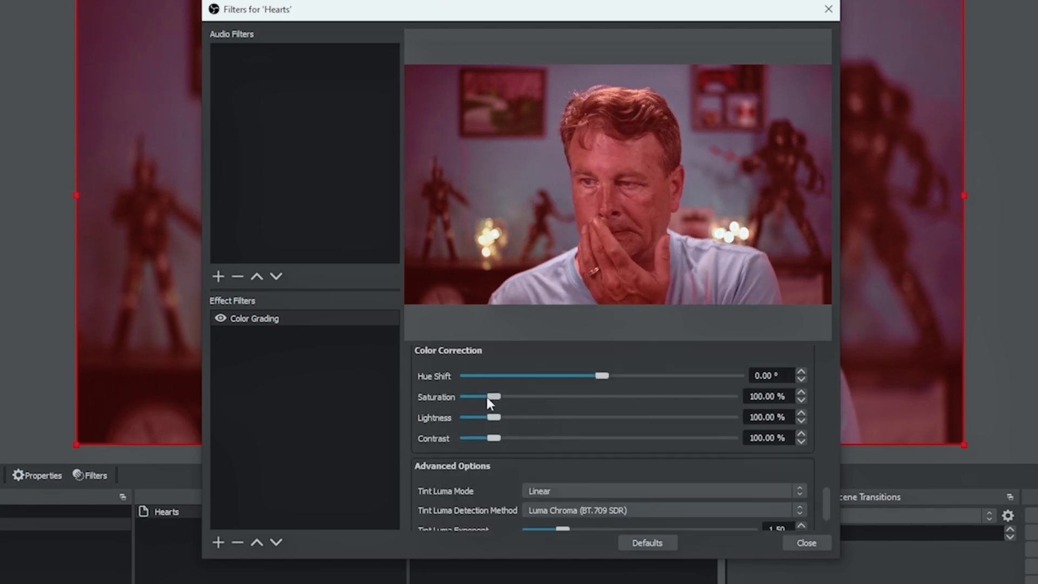
pyautogui.moveTo(490, 399); pyautogui.dragTo(606, 414)
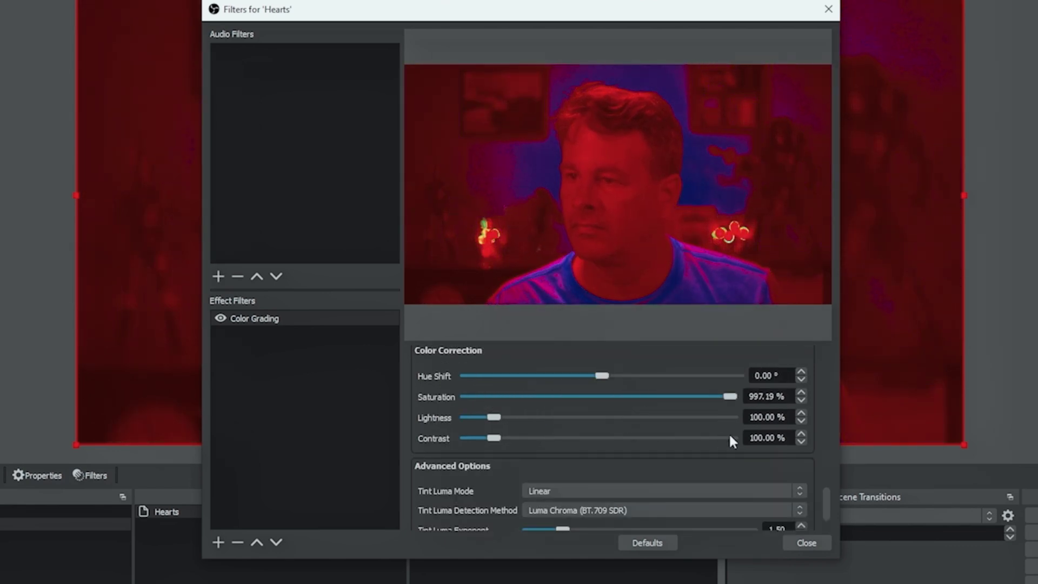
pyautogui.moveTo(730, 435); pyautogui.dragTo(492, 420)
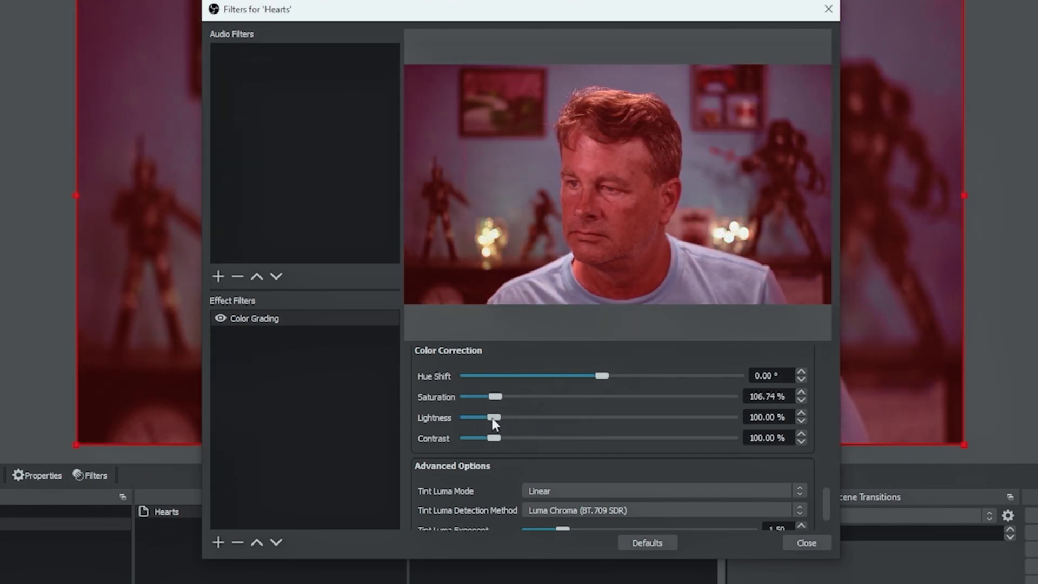
pyautogui.moveTo(494, 424)
pyautogui.mouseDown()
pyautogui.moveTo(482, 424)
pyautogui.moveTo(514, 440)
pyautogui.moveTo(493, 441)
pyautogui.mouseUp()
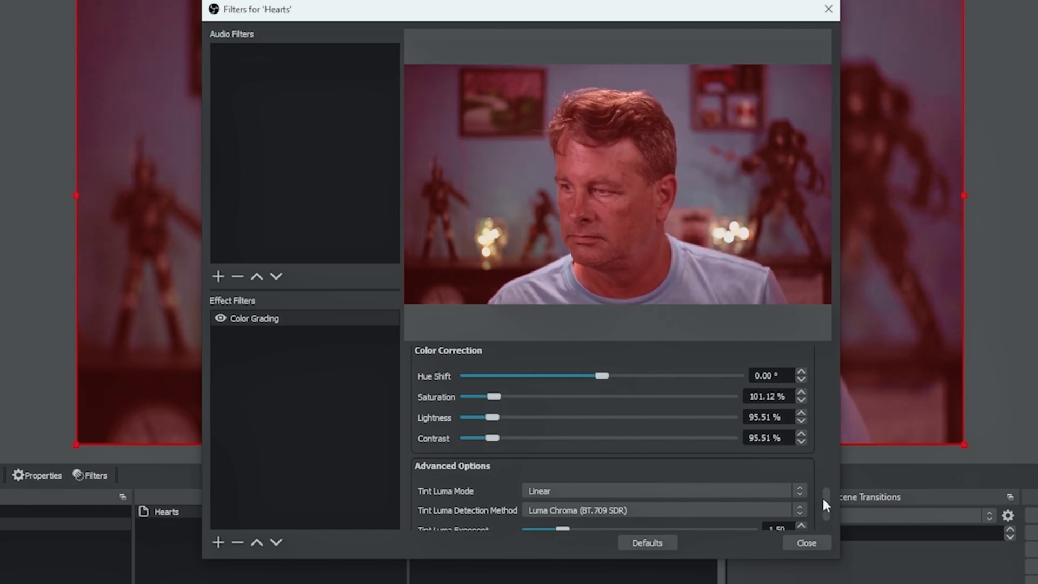
pyautogui.moveTo(823, 498); pyautogui.dragTo(824, 524)
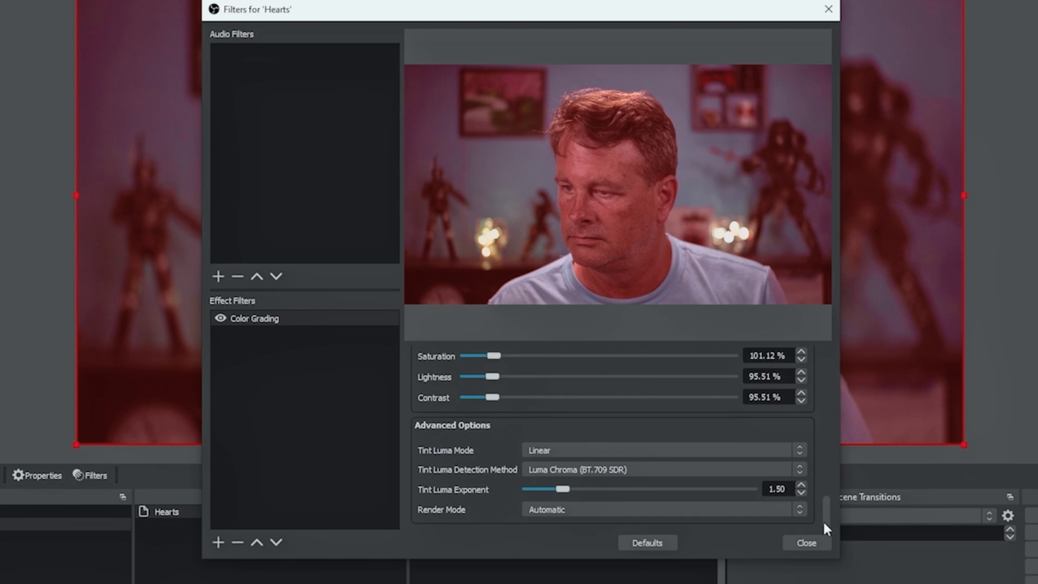
# Keep Tint Luma Mode at Linear and close the Hearts filters window
pyautogui.click(585, 452)
pyautogui.click(491, 430)
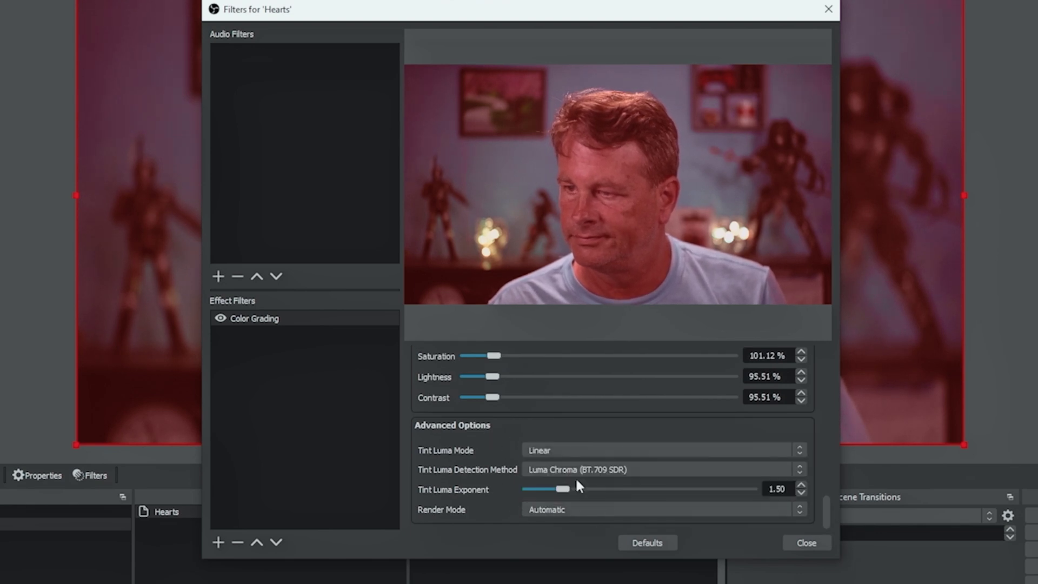
pyautogui.click(808, 543)
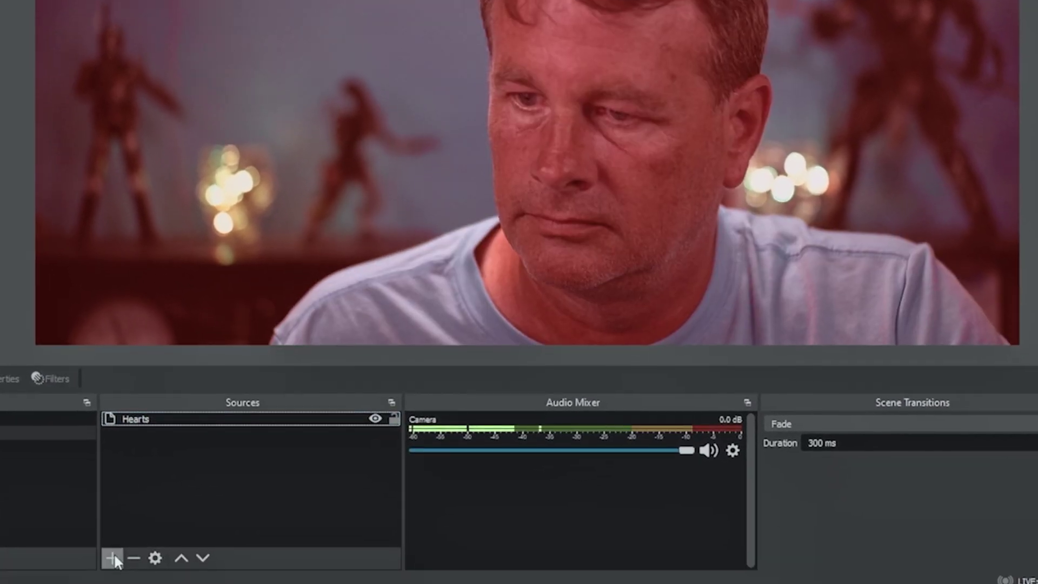
pyautogui.click(113, 558)
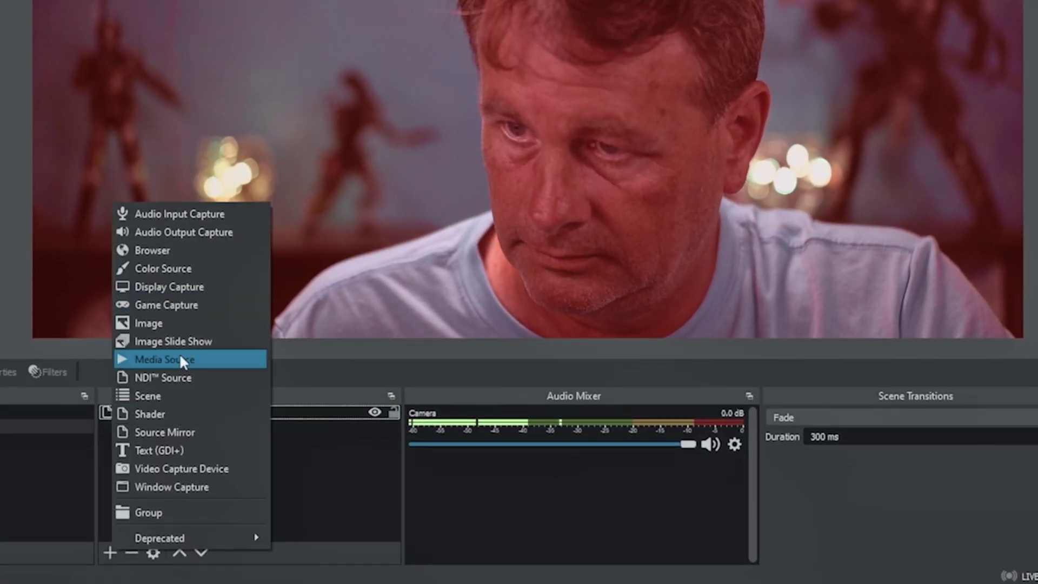
# Add a looping Media Source named Heart playing Quick Edit/Shaderfilter/HeartAlert_VP9.webm
pyautogui.click(181, 359)
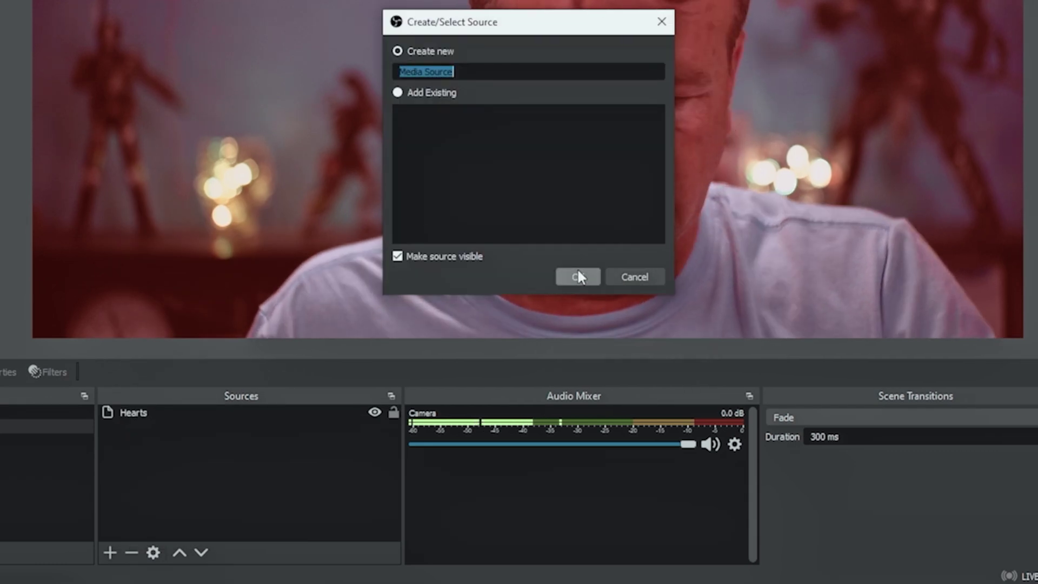
pyautogui.write('He')
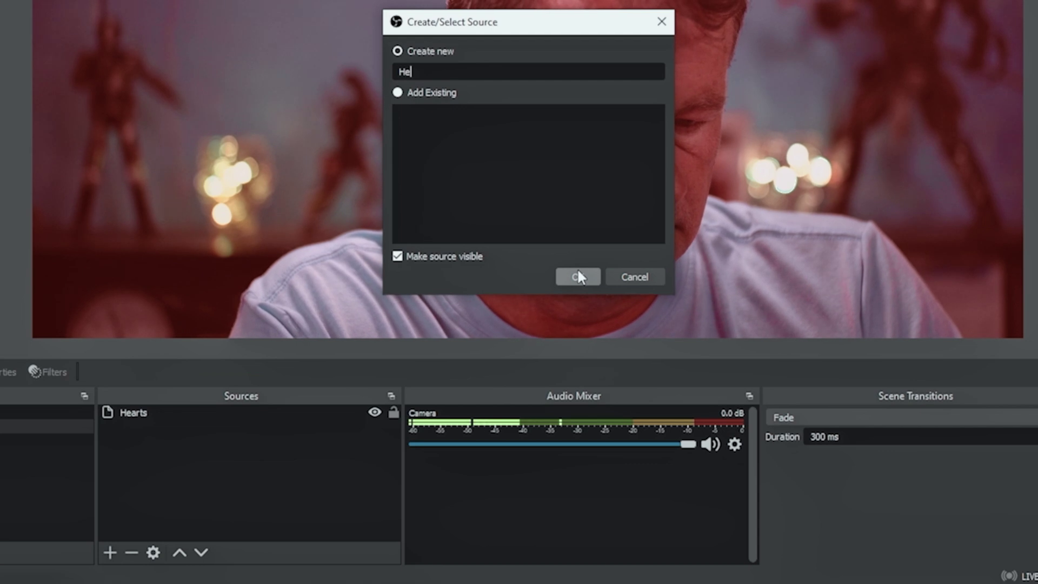
pyautogui.write('art')
pyautogui.click(578, 277)
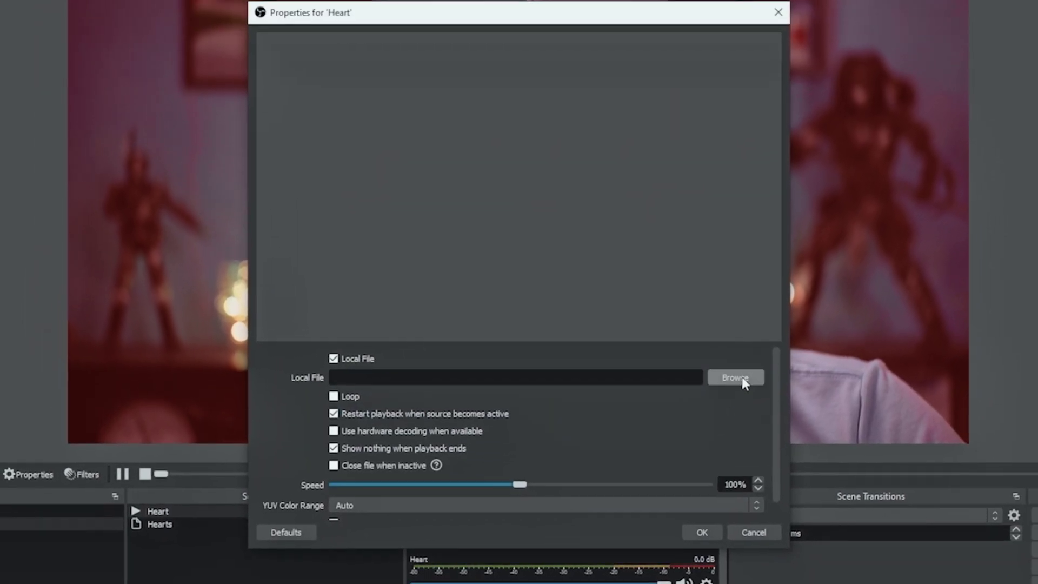
pyautogui.click(748, 348)
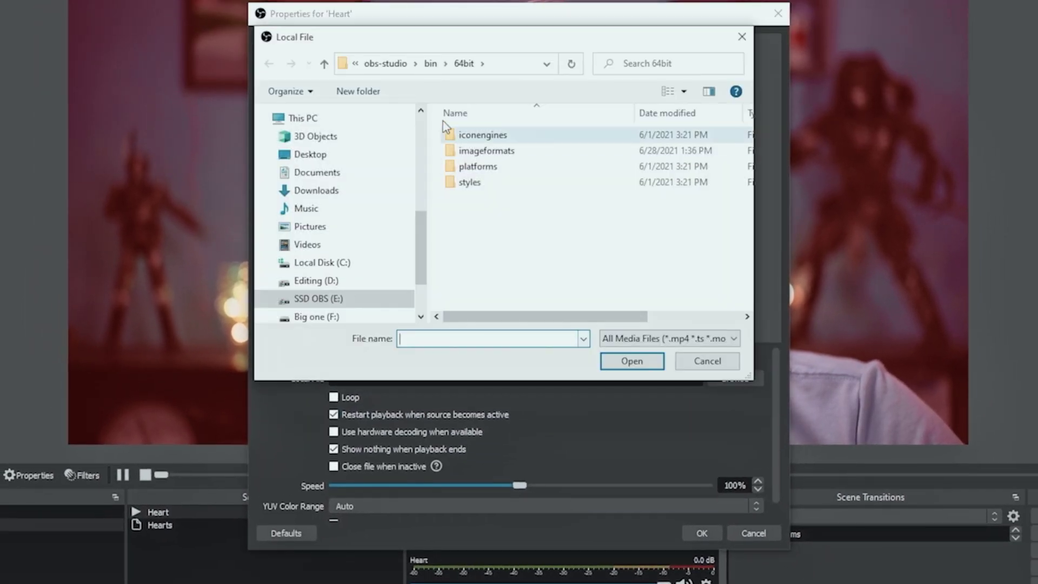
pyautogui.click(280, 264)
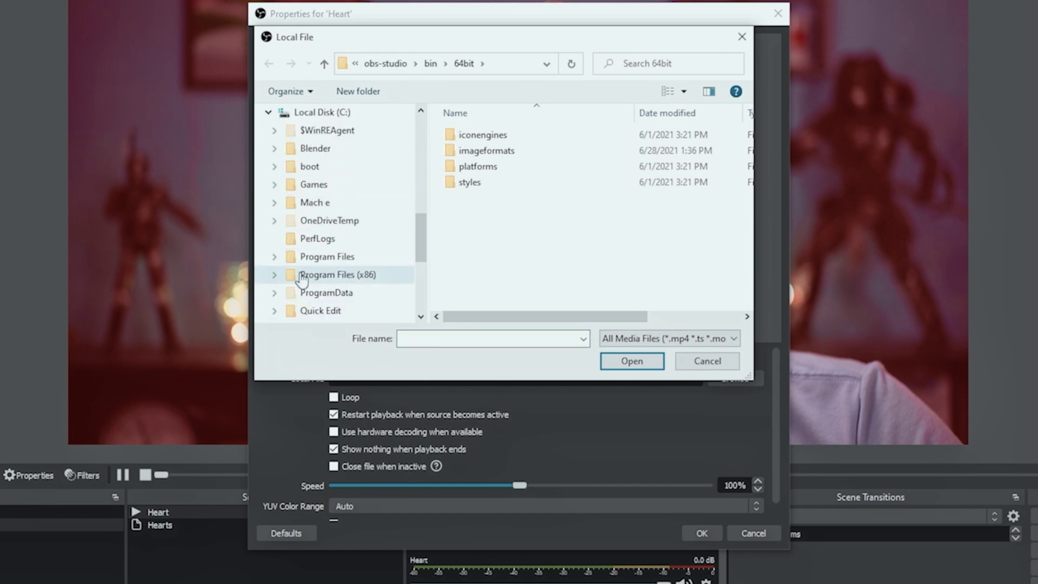
pyautogui.click(274, 311)
pyautogui.scroll(-5, 334, 237)
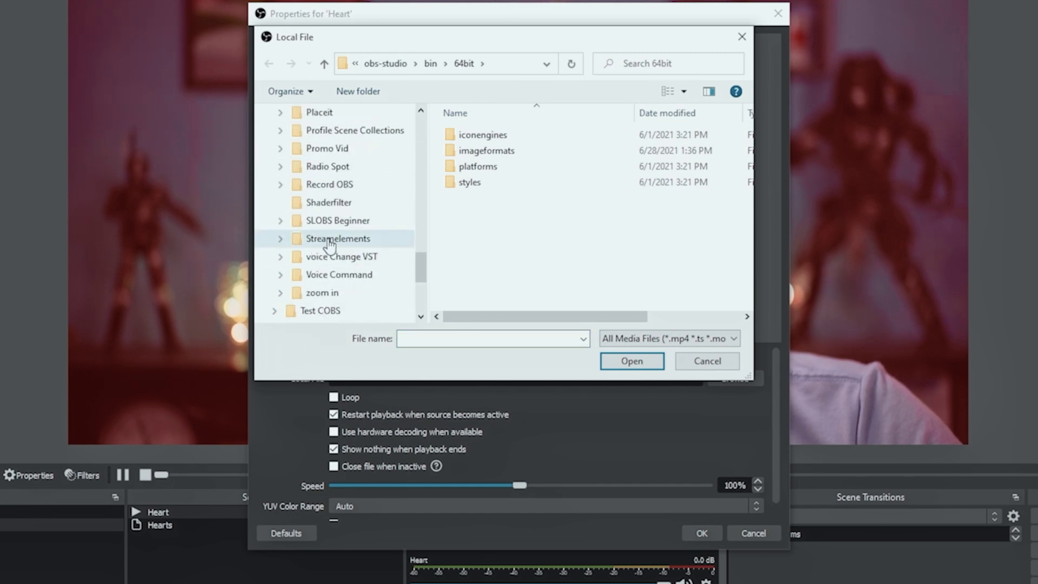
pyautogui.click(329, 202)
pyautogui.click(630, 364)
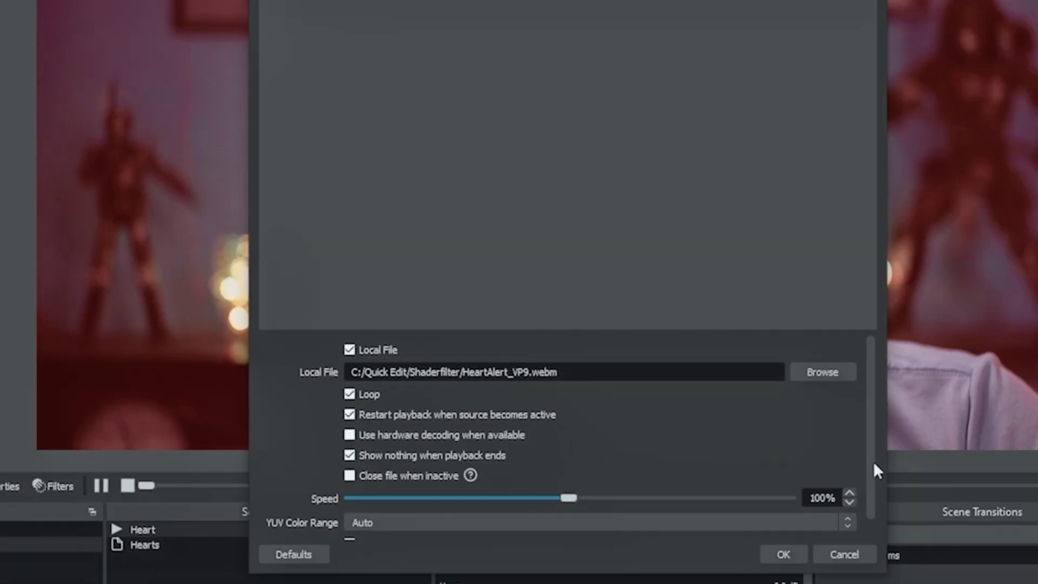
pyautogui.scroll(-1, 774, 478)
pyautogui.click(702, 533)
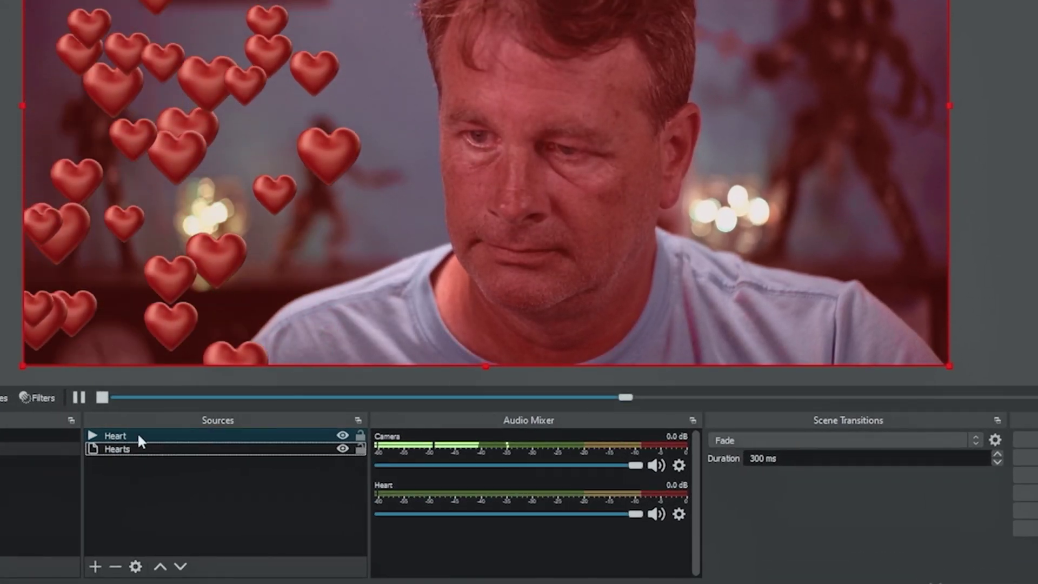
pyautogui.rightClick(276, 450)
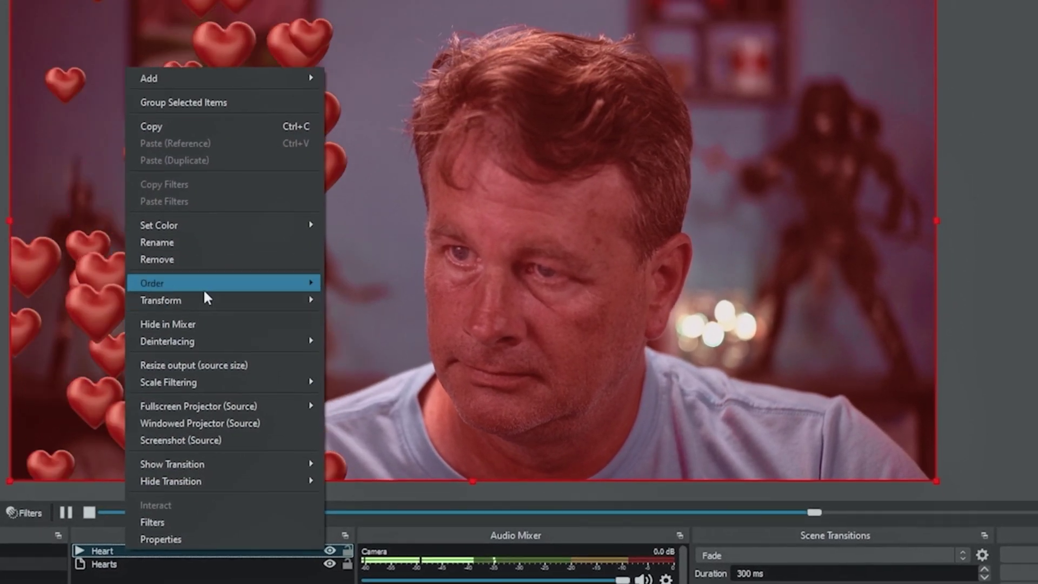
# Copy the Heart source and paste it back as a reference copy
pyautogui.moveTo(217, 171)
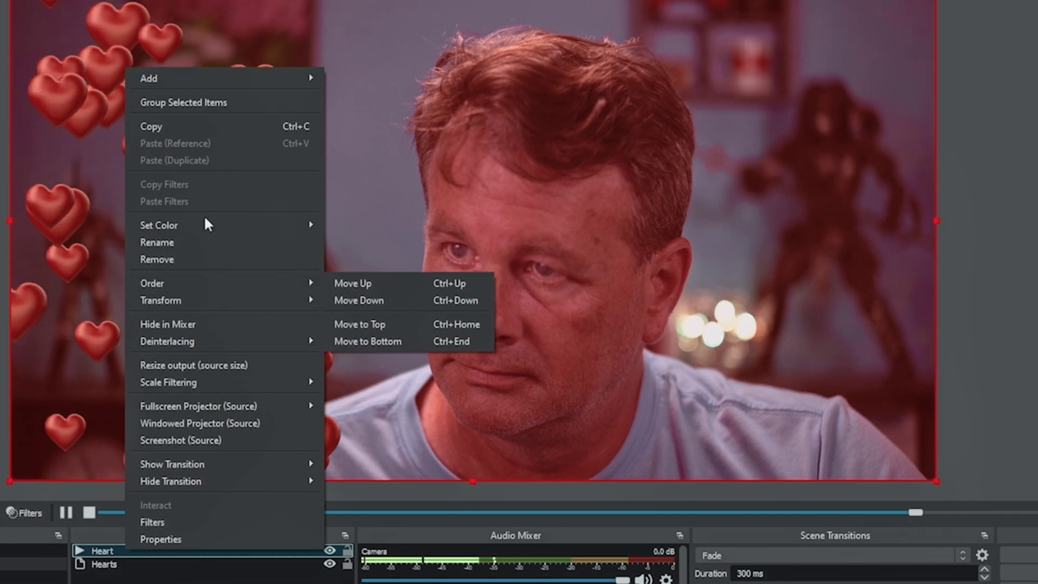
pyautogui.click(204, 127)
pyautogui.rightClick(204, 501)
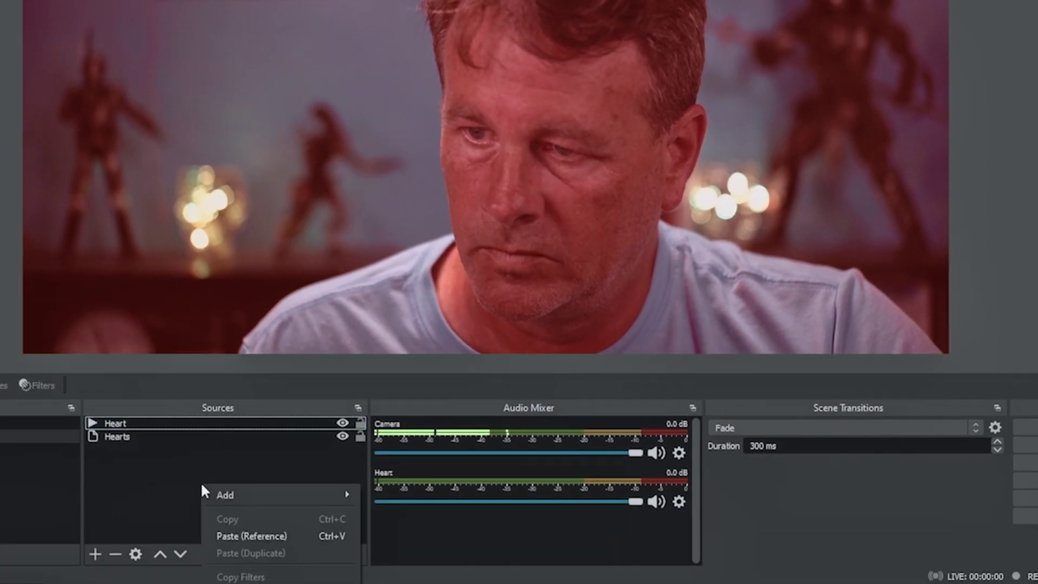
pyautogui.click(249, 541)
pyautogui.click(158, 436)
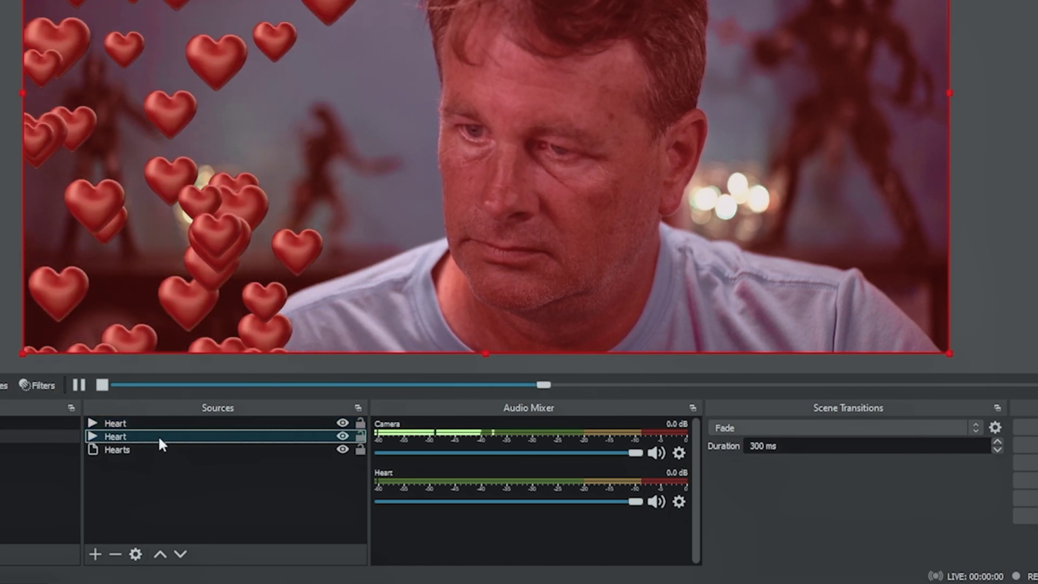
pyautogui.click(158, 422)
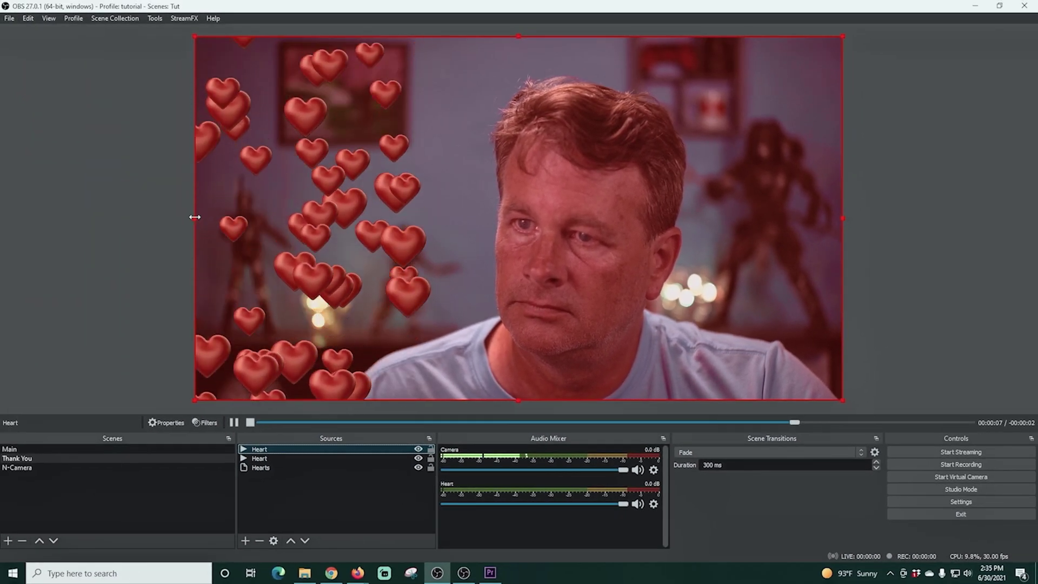
# Resize and reposition the heart overlay so hearts cover both sides of the canvas
pyautogui.moveTo(195, 219); pyautogui.dragTo(967, 232)
pyautogui.moveTo(919, 88); pyautogui.dragTo(272, 83)
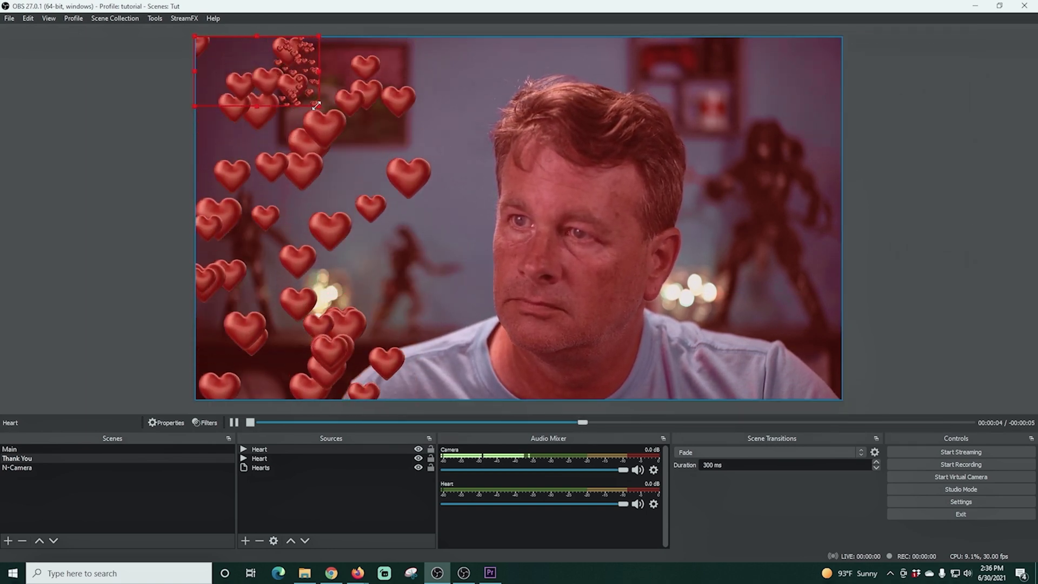
pyautogui.moveTo(319, 107); pyautogui.dragTo(827, 401)
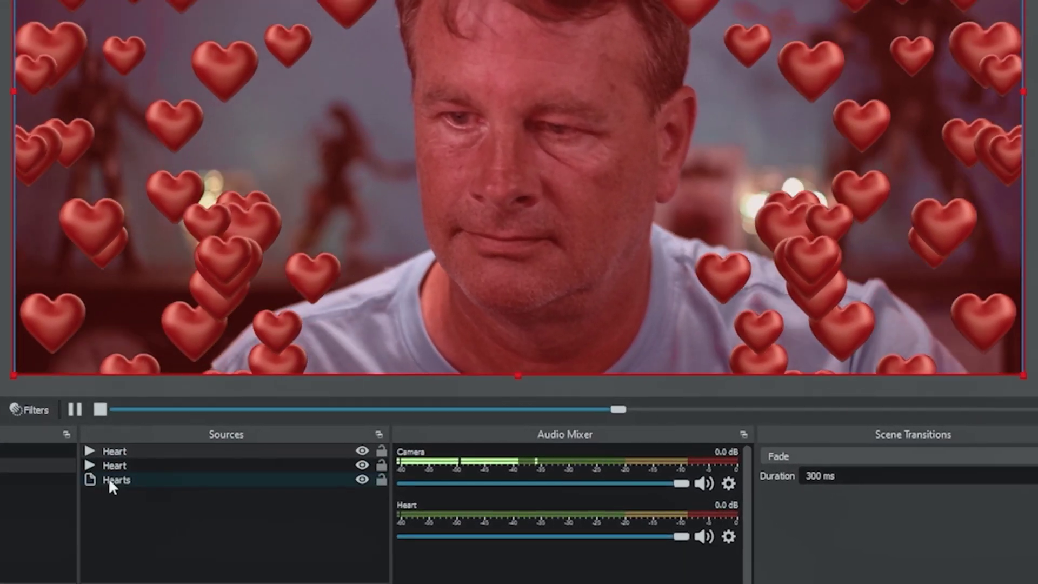
pyautogui.click(191, 473)
# Add a User-defined shader filter named Glow to the Hearts source
pyautogui.rightClick(193, 473)
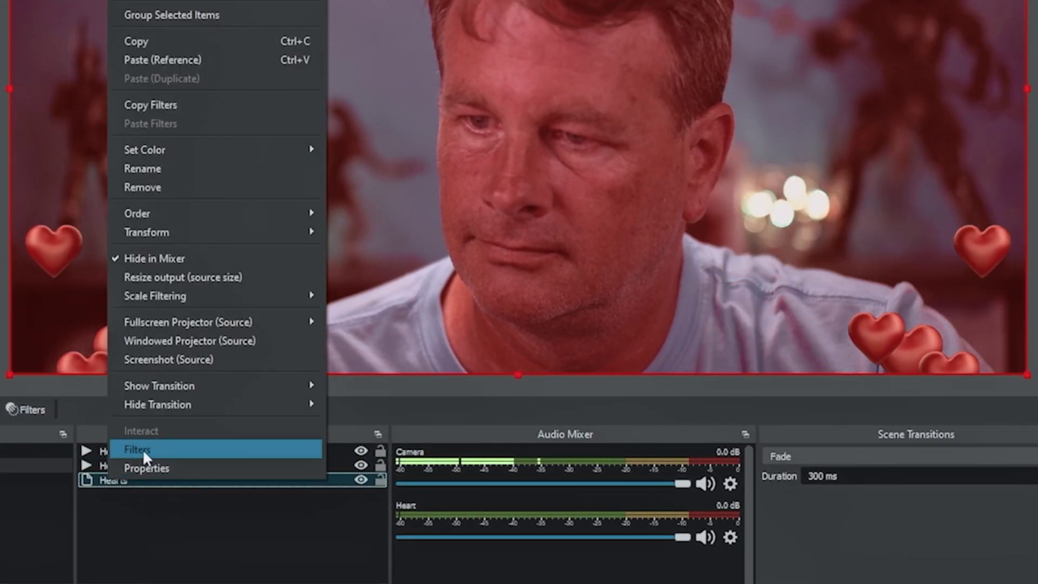
pyautogui.click(143, 452)
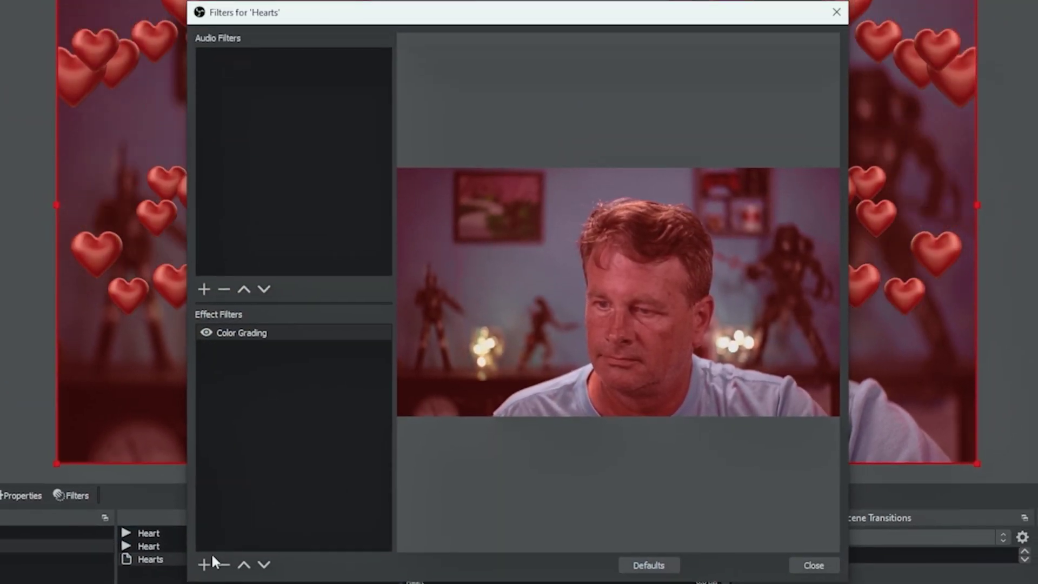
pyautogui.click(211, 560)
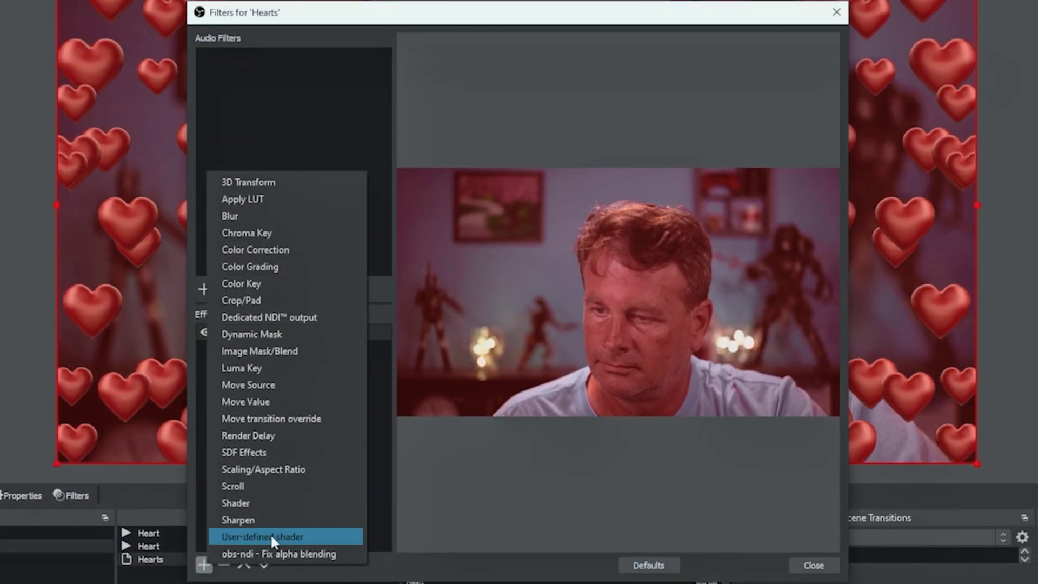
pyautogui.click(271, 535)
pyautogui.write('Glow')
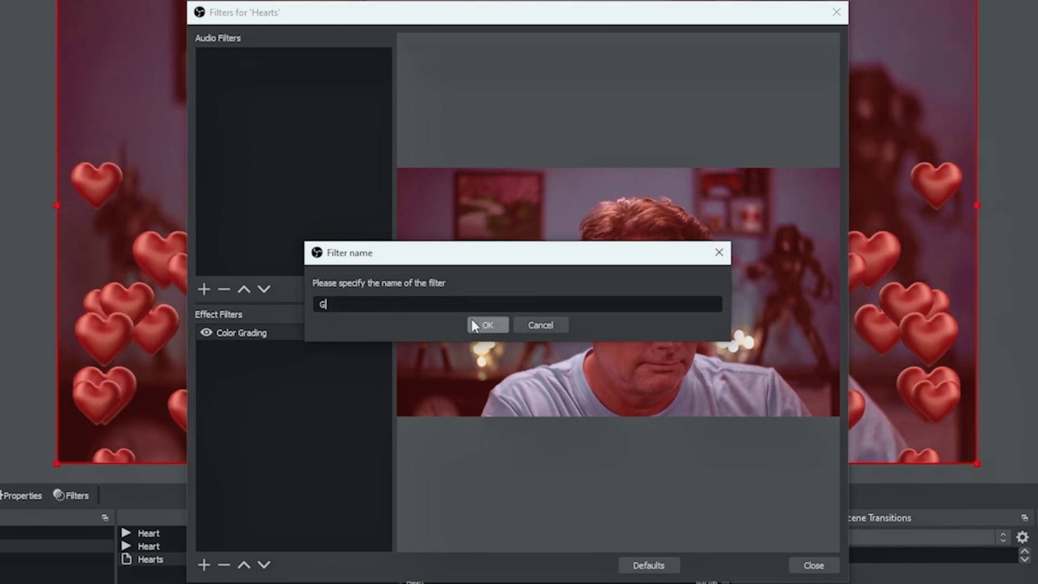
pyautogui.click(488, 324)
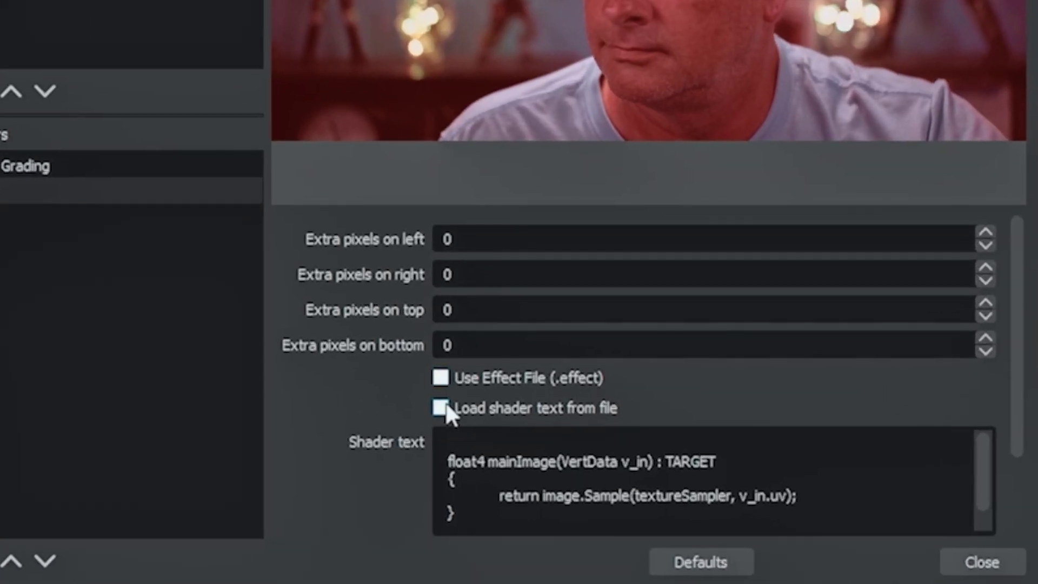
# Load glow.shader into the Glow filter and switch its values to sliders
pyautogui.click(440, 408)
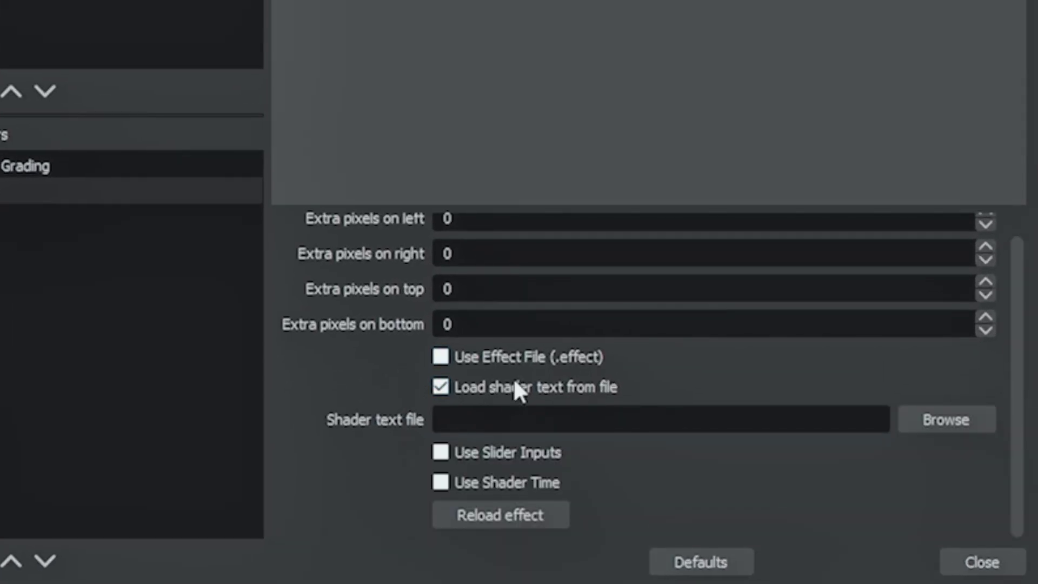
pyautogui.click(928, 441)
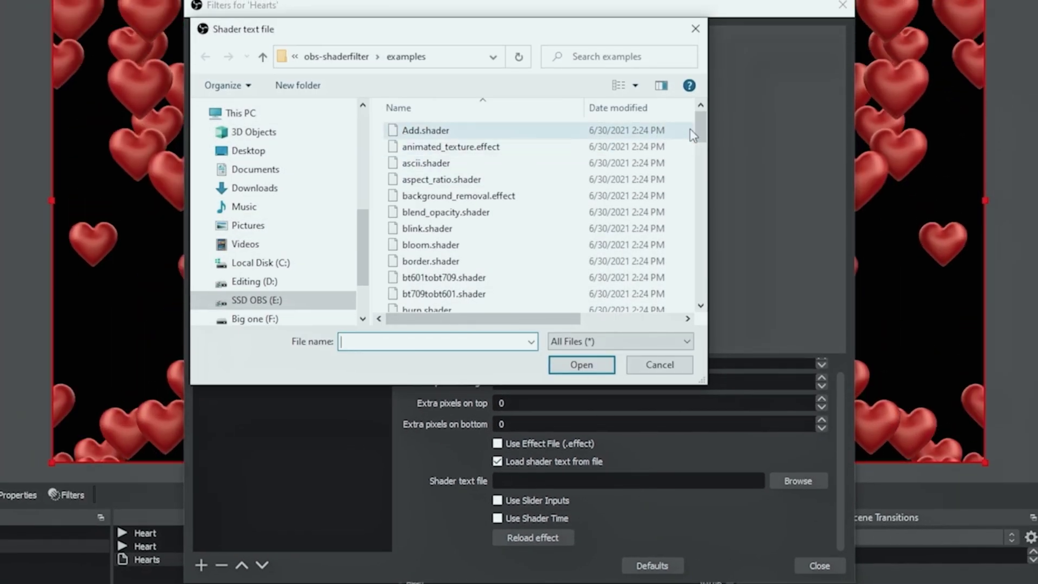
pyautogui.scroll(-5, 676, 181)
pyautogui.scroll(-5, 693, 180)
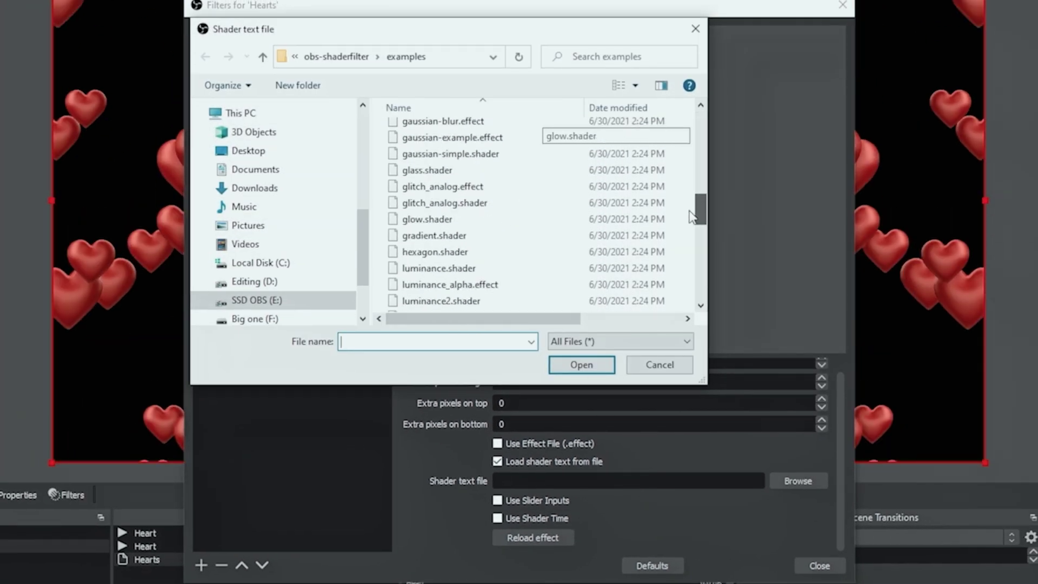
pyautogui.click(418, 215)
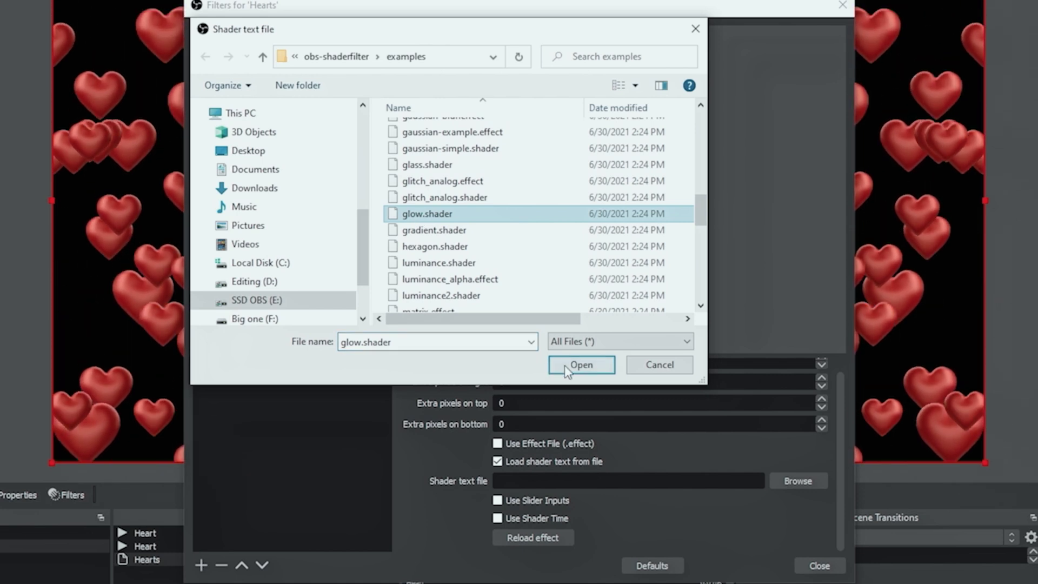
pyautogui.click(565, 365)
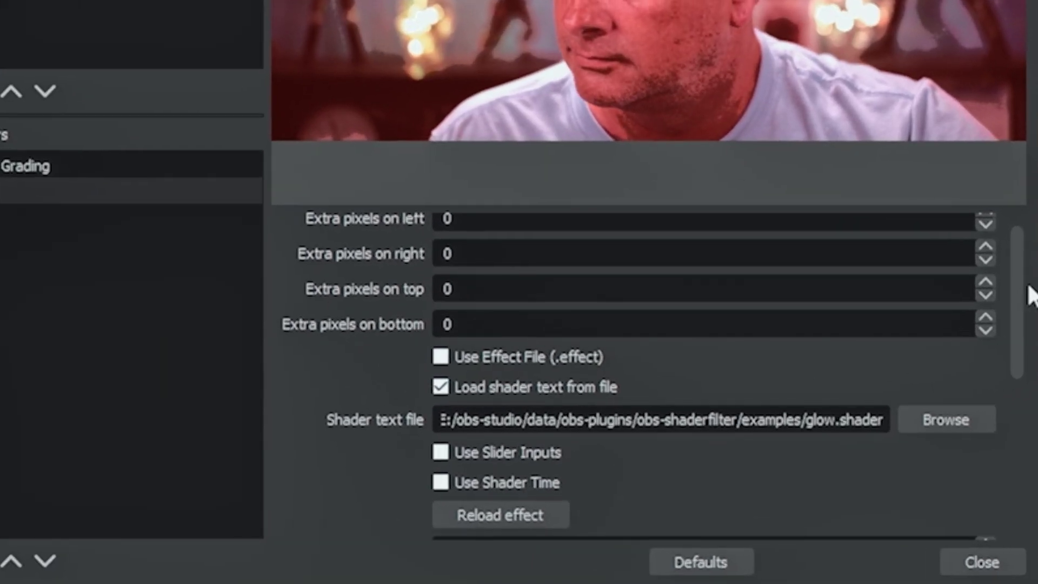
pyautogui.moveTo(1017, 281); pyautogui.dragTo(1017, 339)
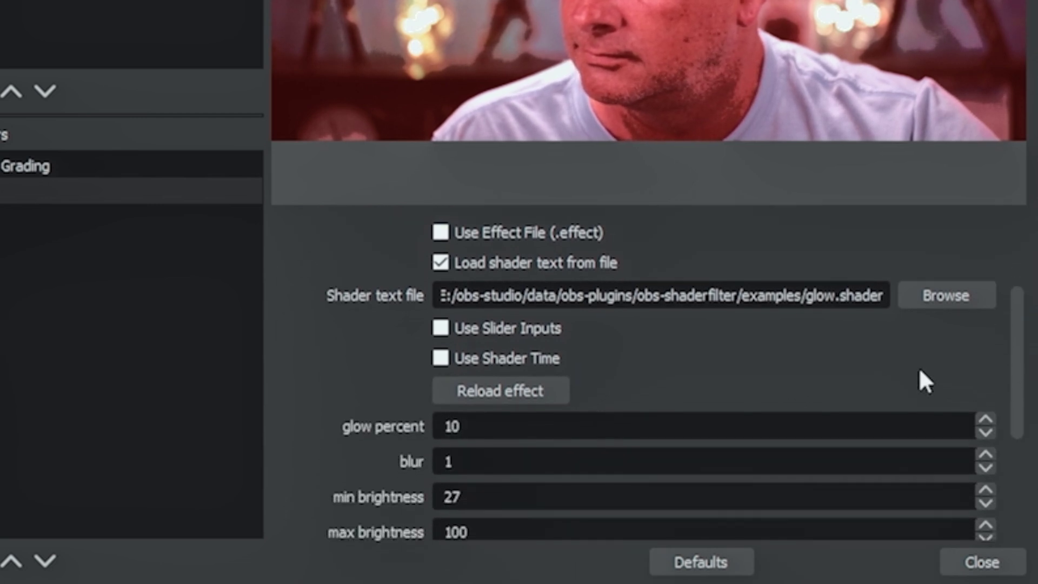
pyautogui.click(439, 328)
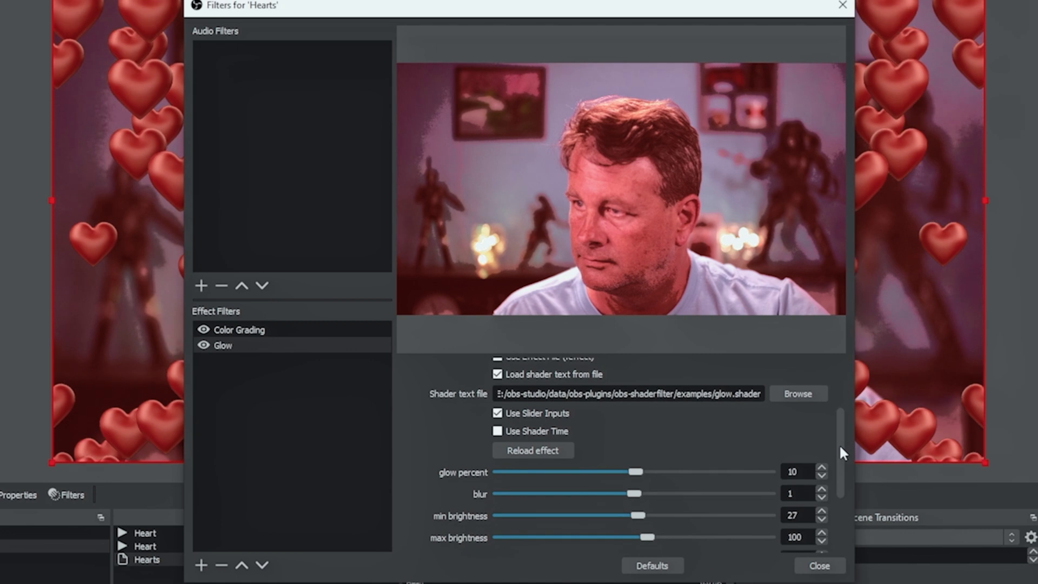
# Tune Glow to percent 4, blur 17, brightness 6–291, pulse speed 174, then close
pyautogui.moveTo(840, 447); pyautogui.dragTo(840, 456)
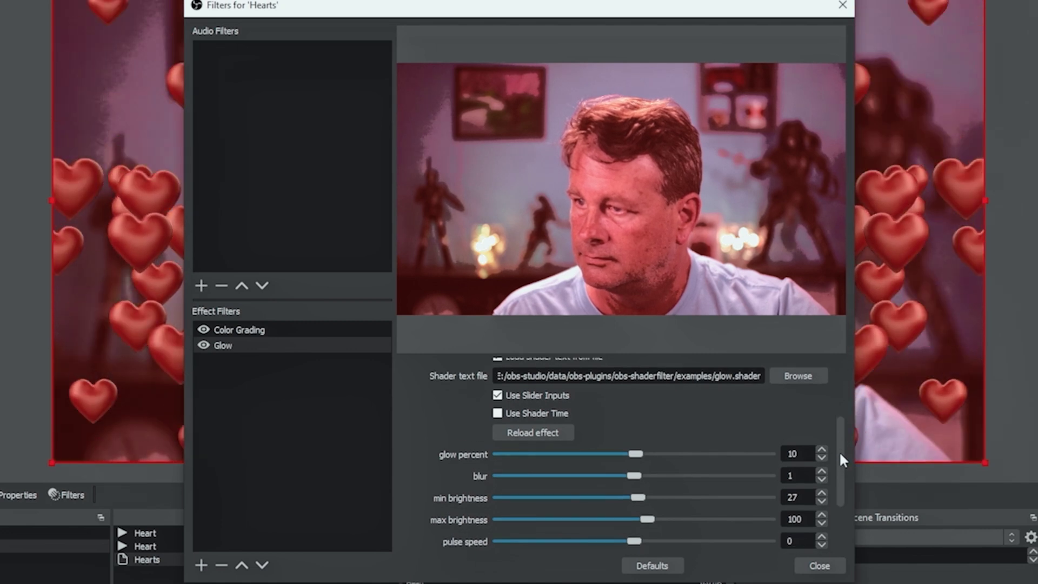
pyautogui.moveTo(636, 454); pyautogui.dragTo(641, 478)
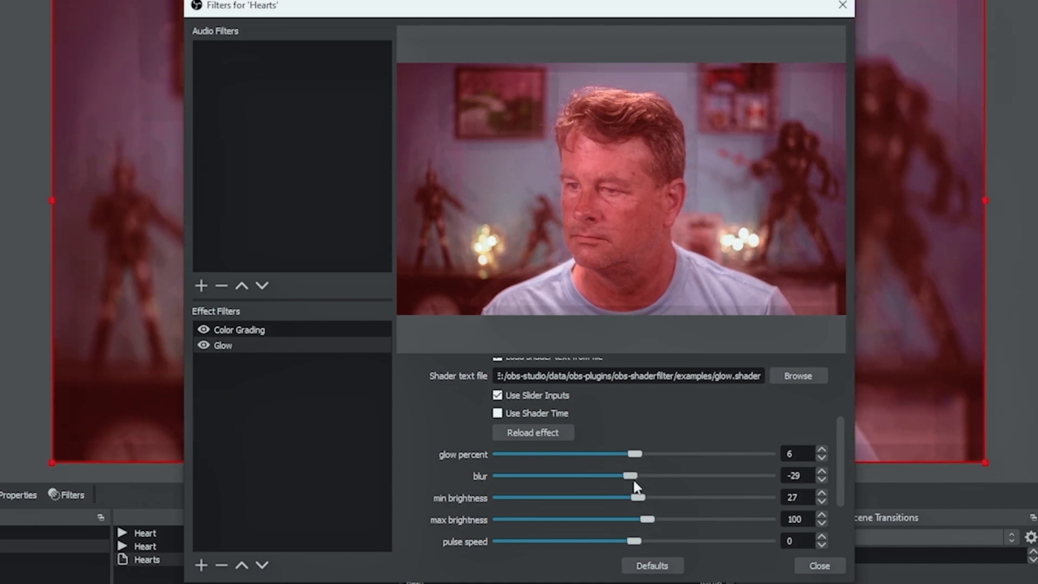
pyautogui.moveTo(638, 502); pyautogui.dragTo(631, 501)
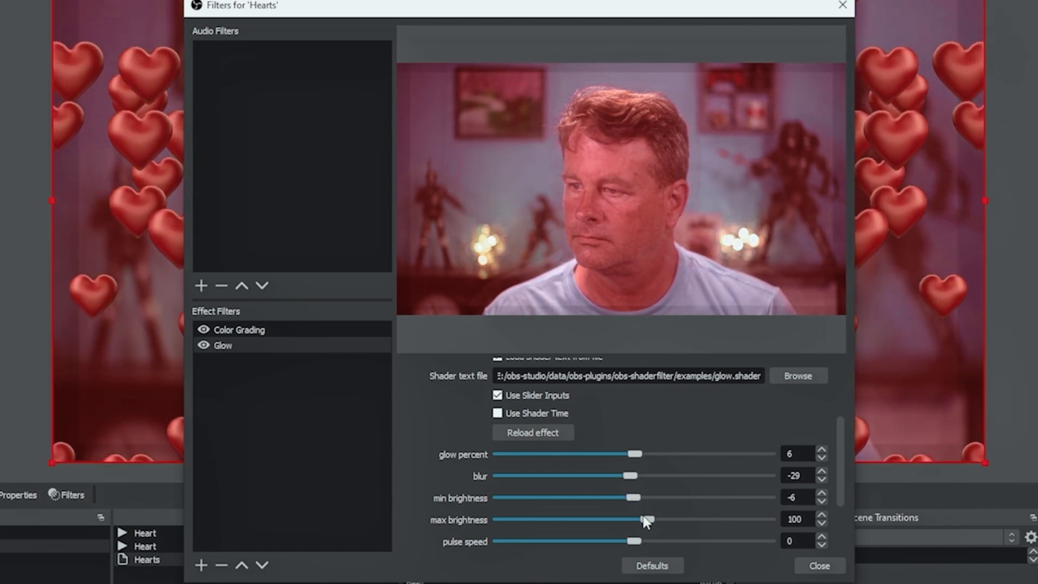
pyautogui.moveTo(653, 521); pyautogui.dragTo(657, 543)
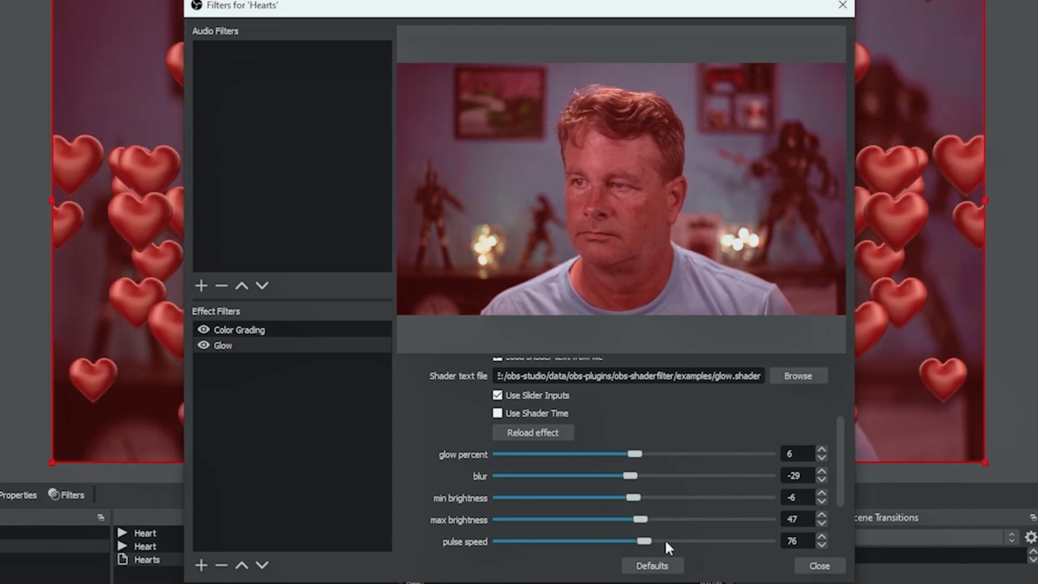
pyautogui.click(646, 477)
pyautogui.moveTo(647, 479); pyautogui.dragTo(635, 476)
pyautogui.click(657, 541)
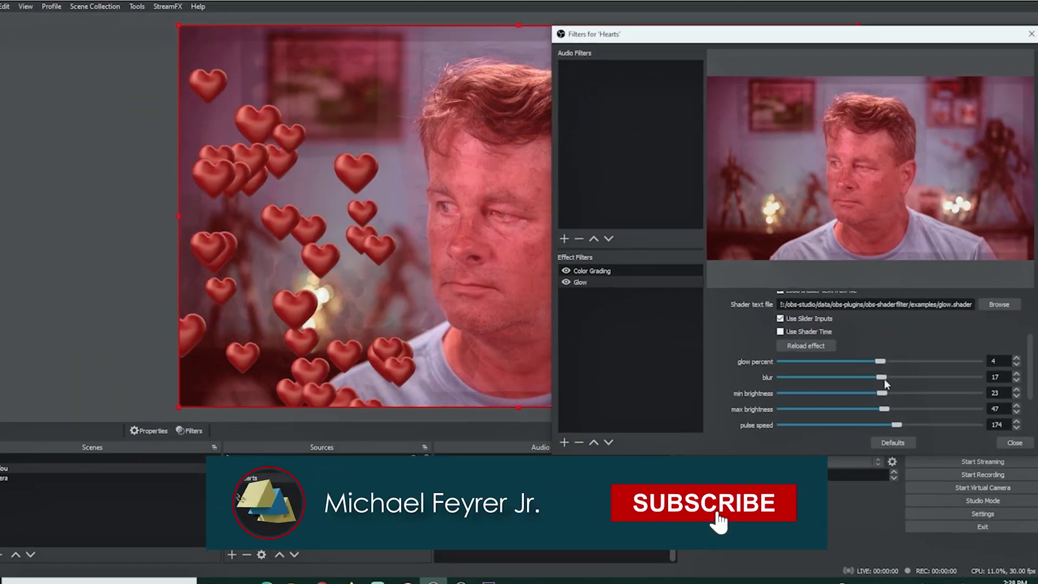
pyautogui.moveTo(944, 433); pyautogui.dragTo(971, 433)
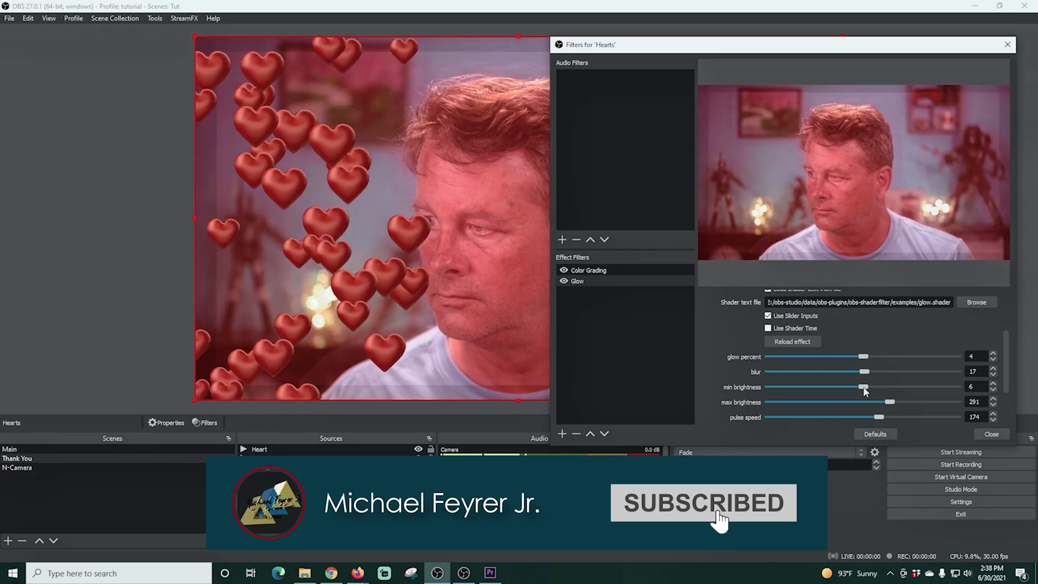
pyautogui.click(992, 435)
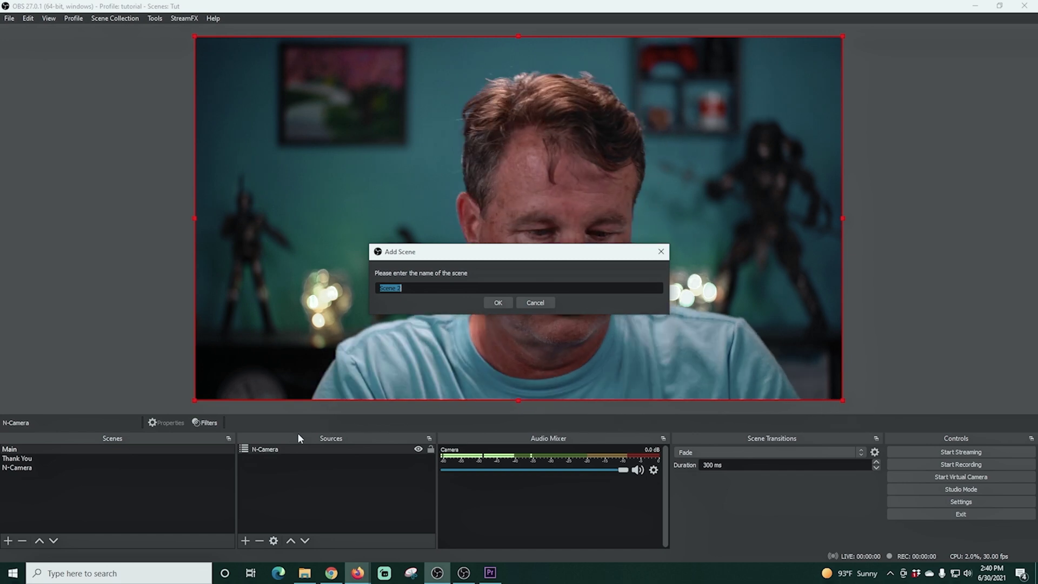
# Create scene 'Hell No!' holding a Source Mirror 'Hell' of N-Camera (Scene) with audio enabled
pyautogui.write('Hell No!')
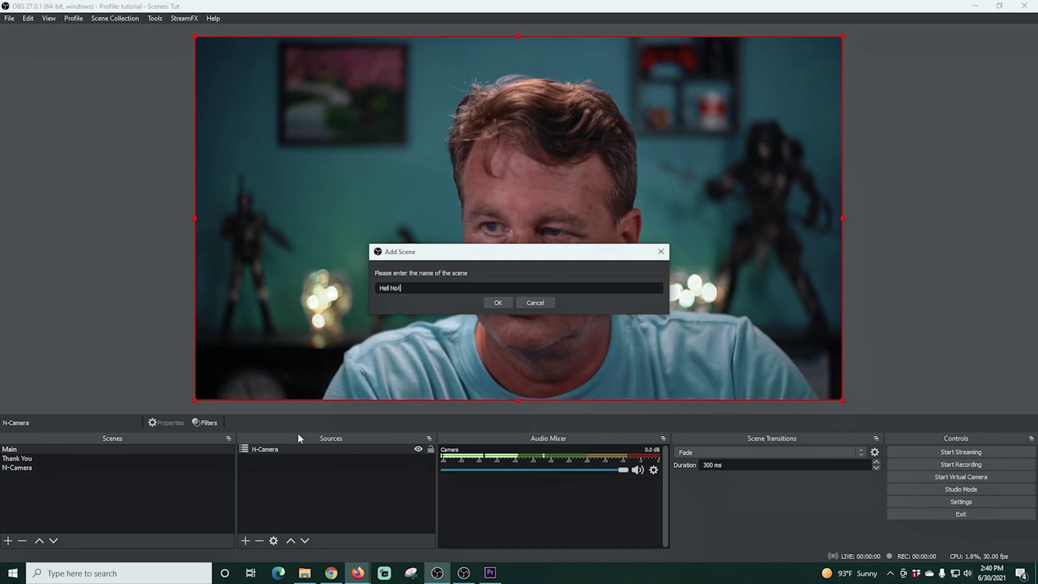
pyautogui.click(493, 304)
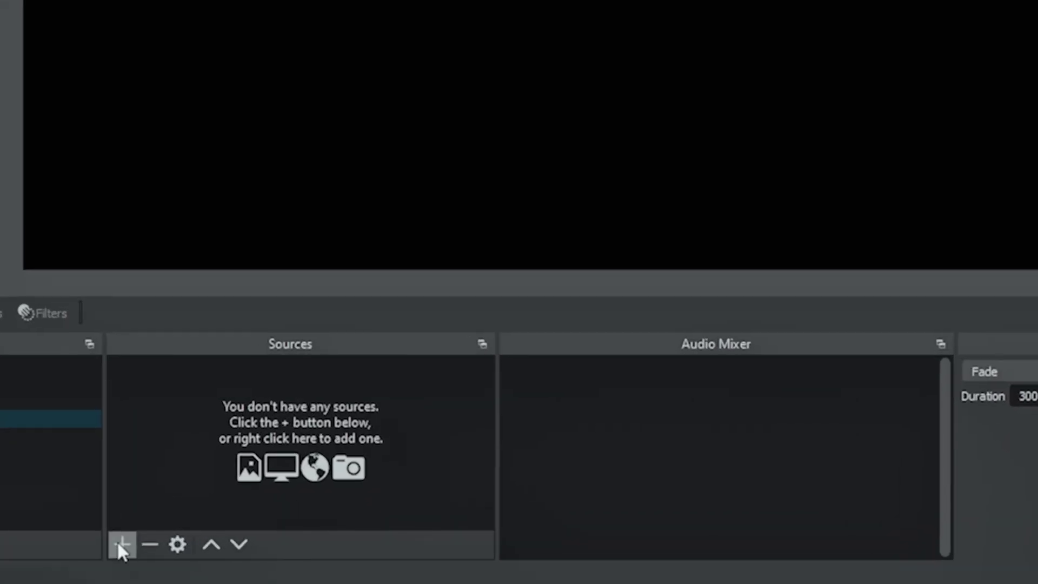
pyautogui.click(233, 541)
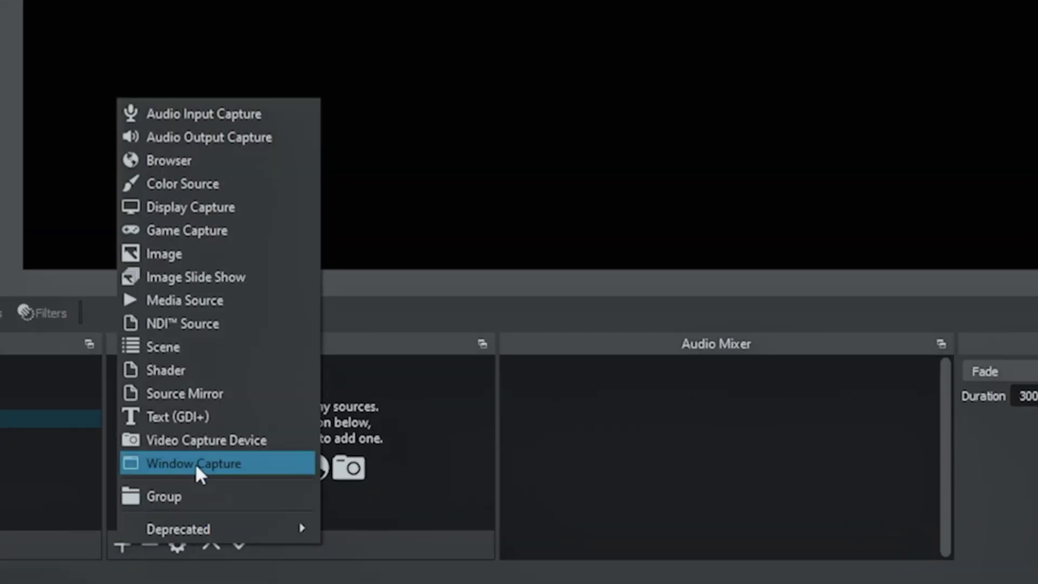
pyautogui.click(196, 391)
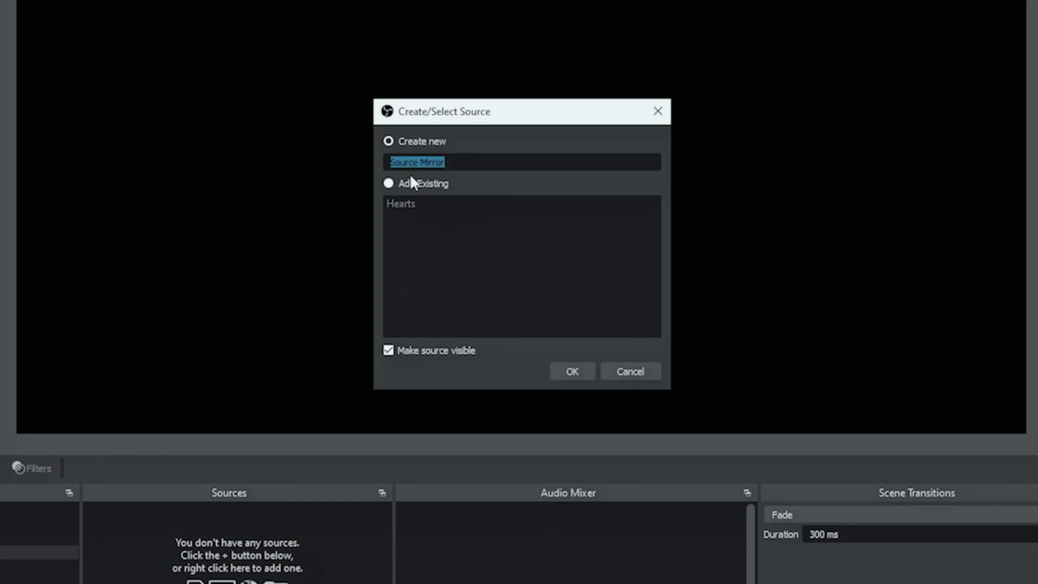
pyautogui.write('Hell')
pyautogui.click(575, 371)
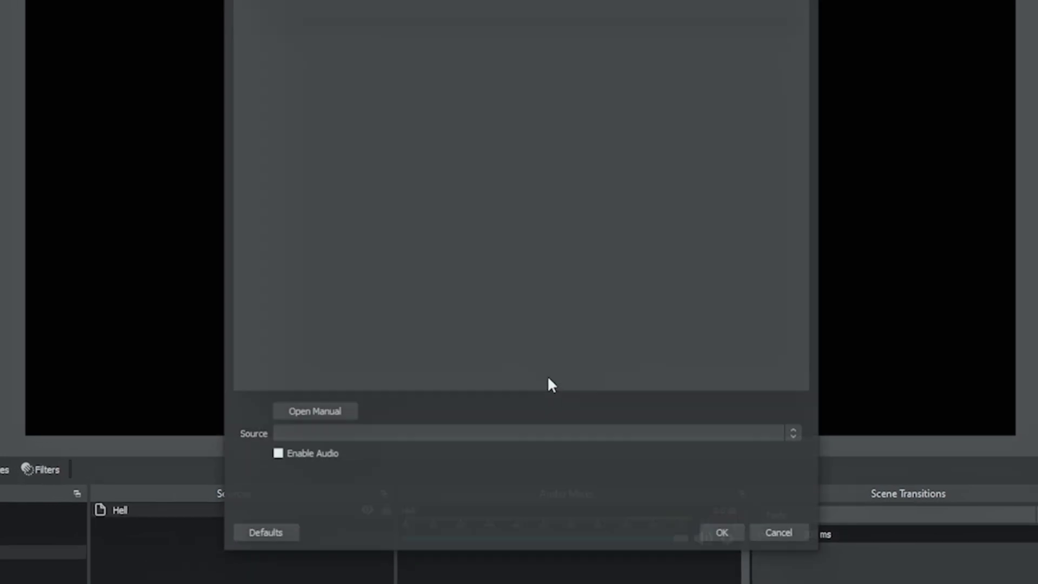
pyautogui.click(793, 436)
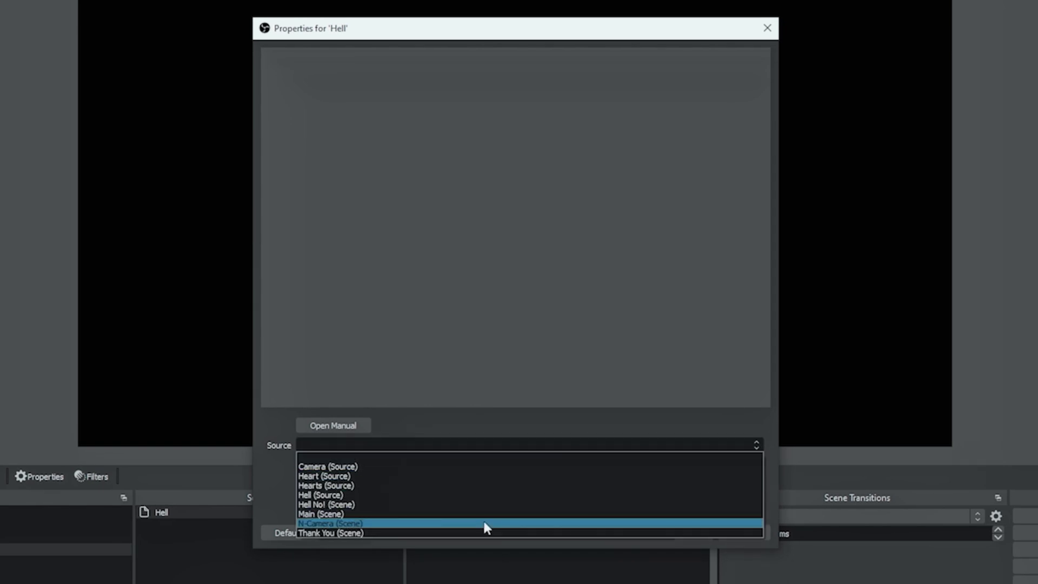
pyautogui.click(484, 523)
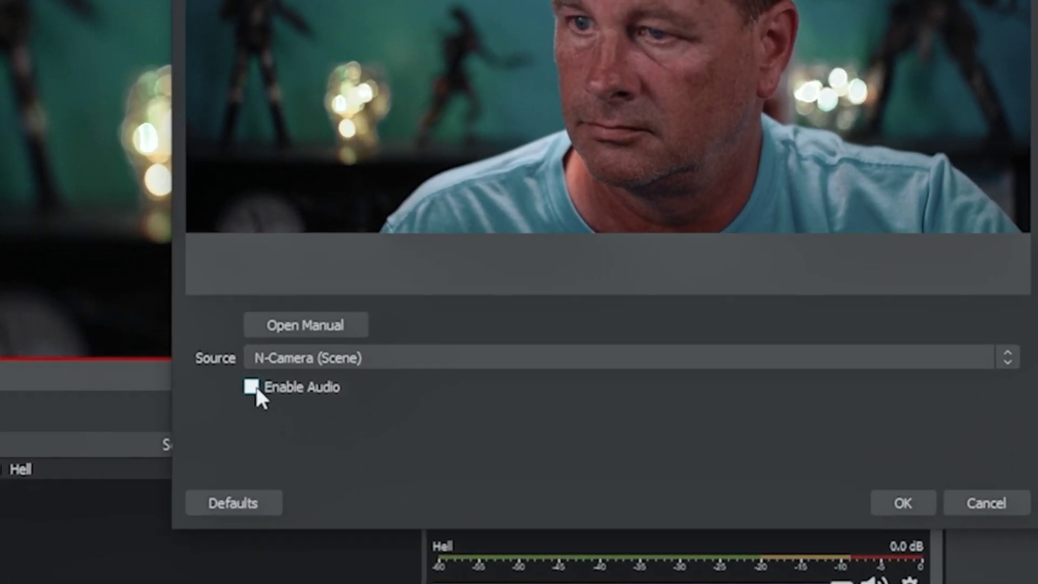
pyautogui.click(288, 444)
pyautogui.click(903, 503)
# Hide Hell from the audio mixer and add a Color Grading filter to it
pyautogui.click(749, 481)
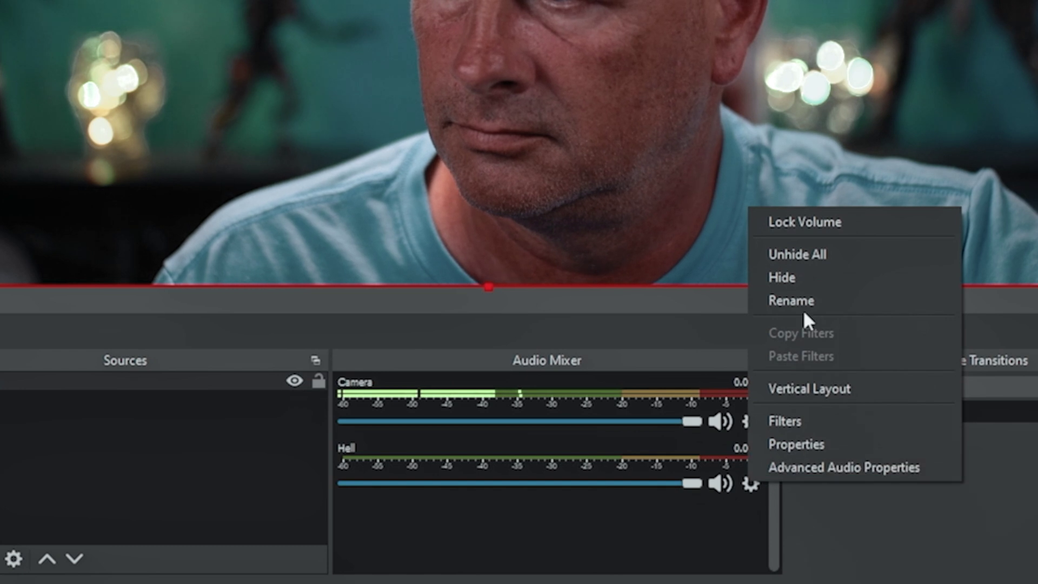
pyautogui.click(792, 279)
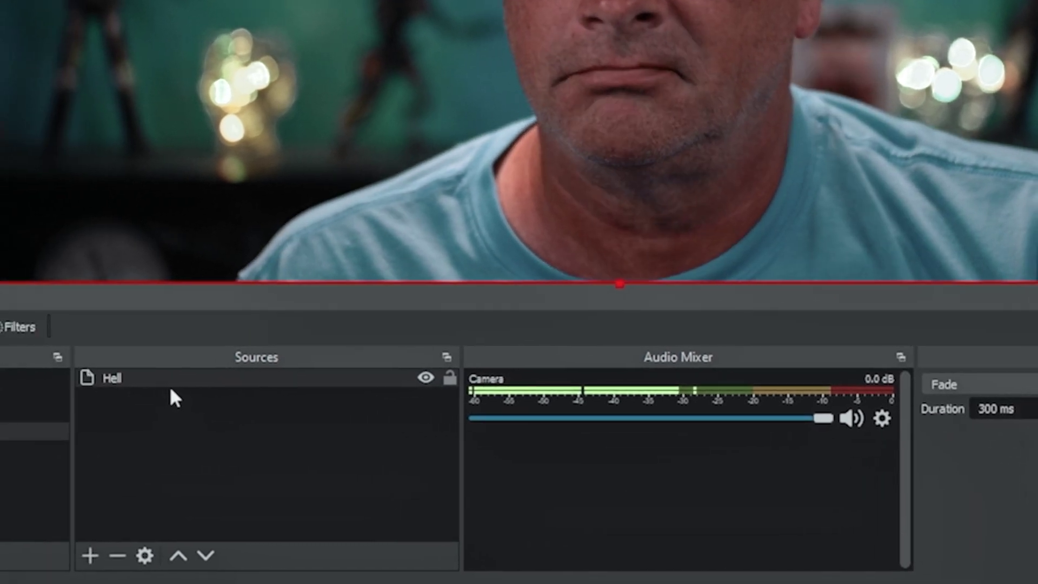
pyautogui.click(10, 384)
pyautogui.rightClick(142, 381)
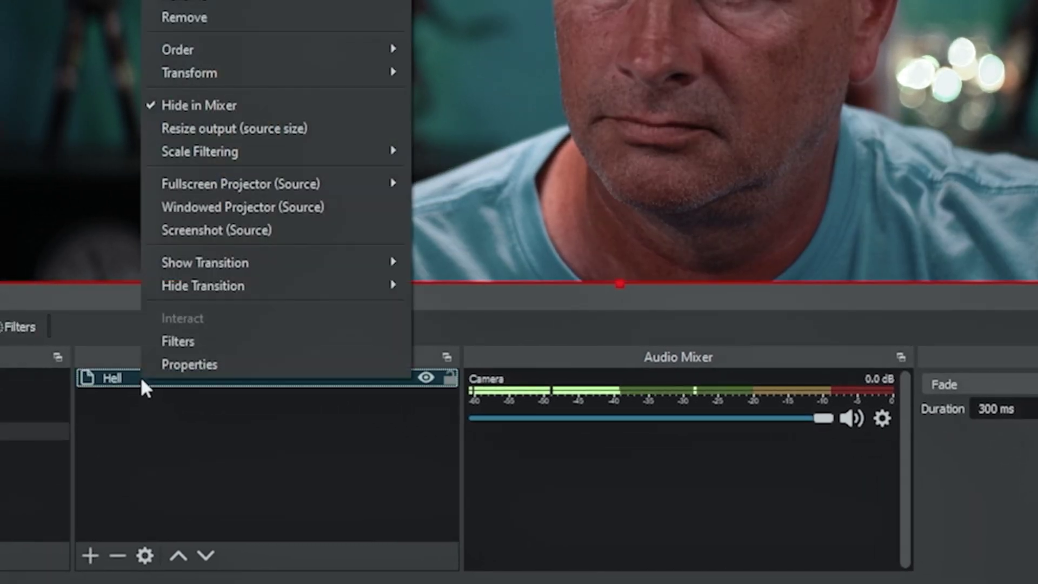
pyautogui.click(204, 340)
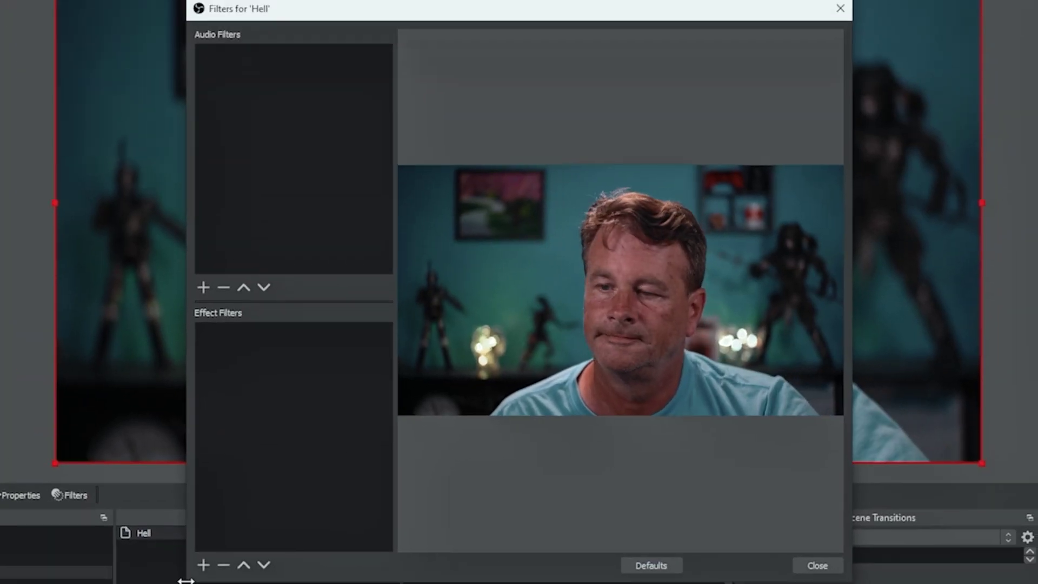
pyautogui.click(203, 565)
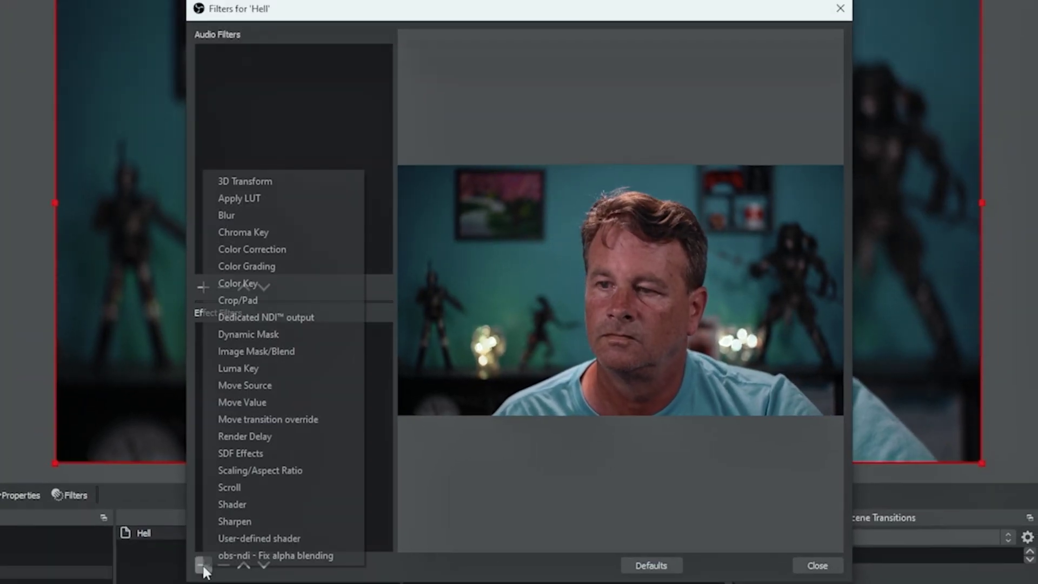
pyautogui.click(253, 267)
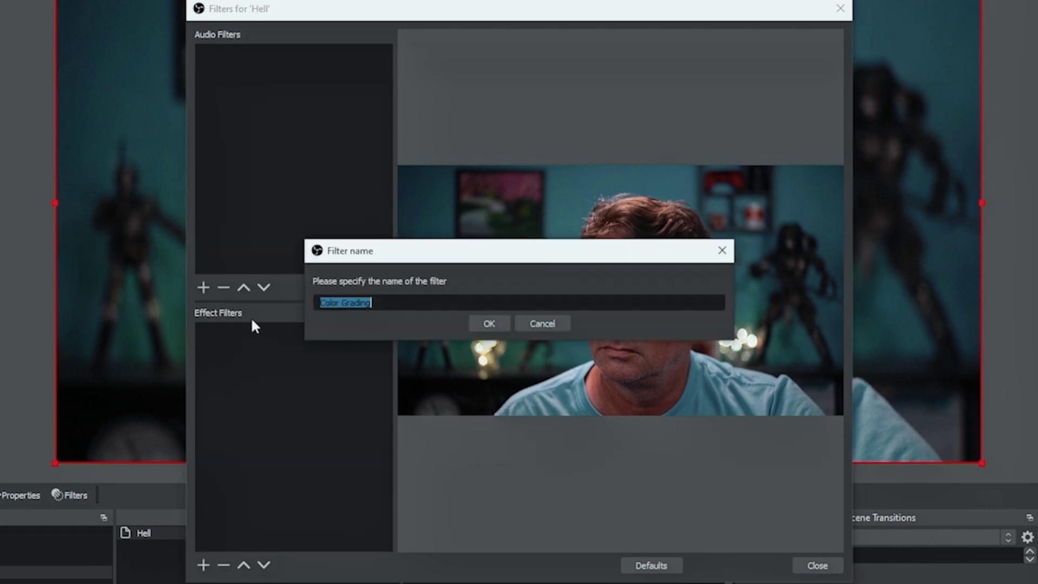
pyautogui.click(491, 322)
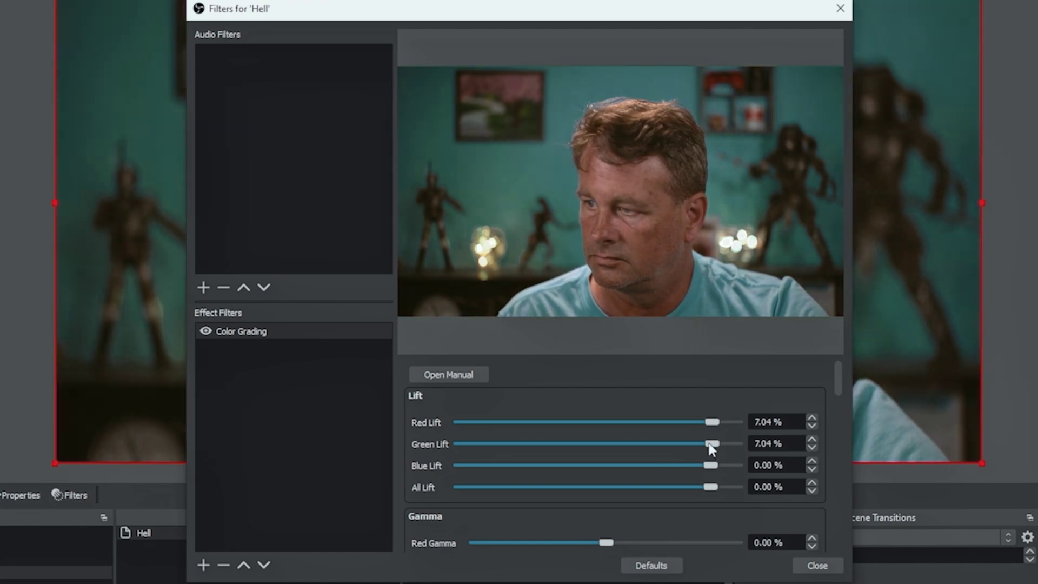
# Warm the grading: red lift 7.04%, gamma 20.90%, gain 117.48%, plus higher offset and saturation
pyautogui.scroll(-2, 665, 473)
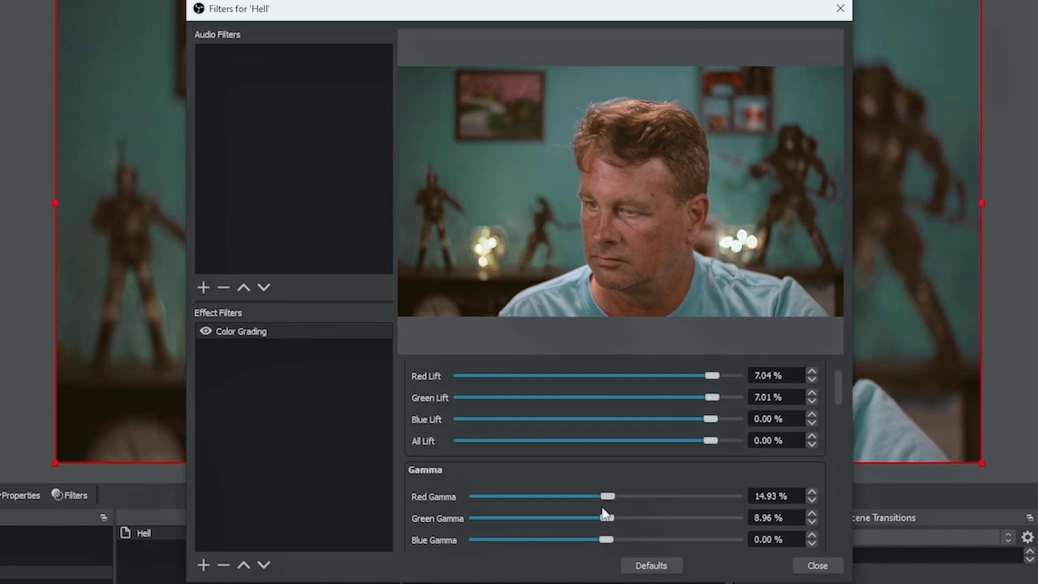
pyautogui.scroll(-5, 603, 513)
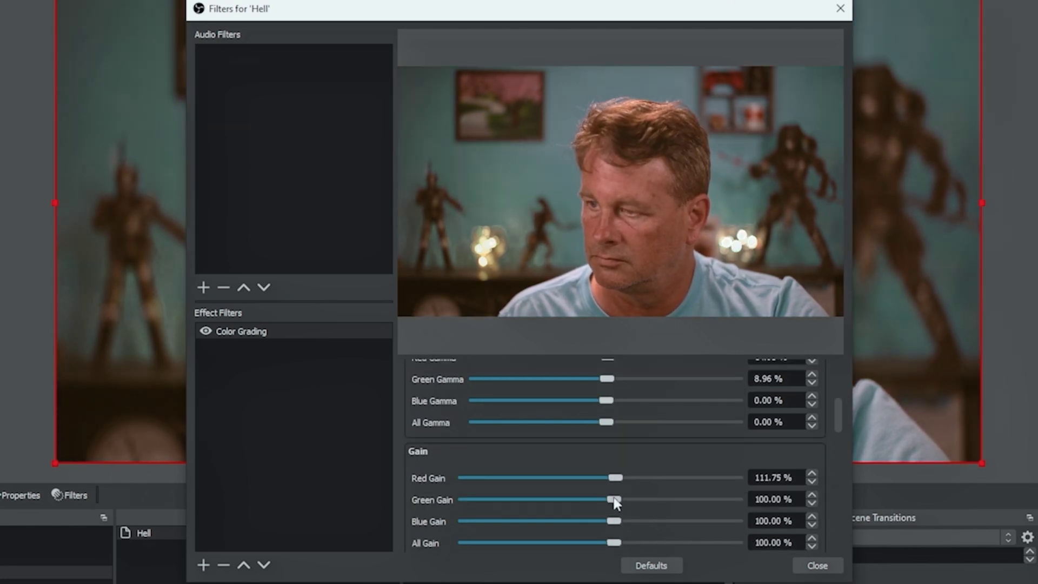
pyautogui.click(617, 503)
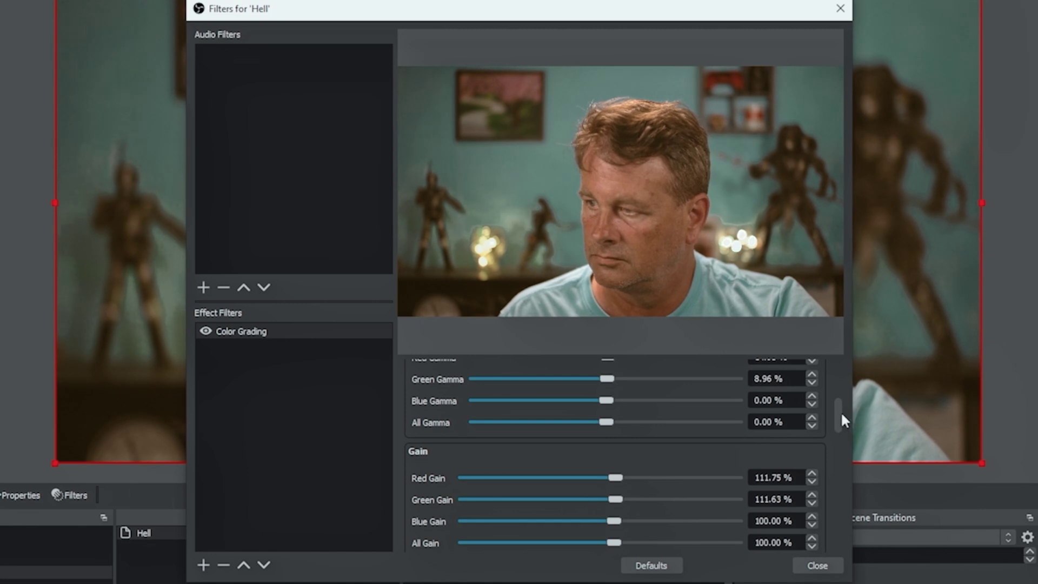
pyautogui.moveTo(841, 420); pyautogui.dragTo(838, 433)
pyautogui.scroll(-2, 839, 437)
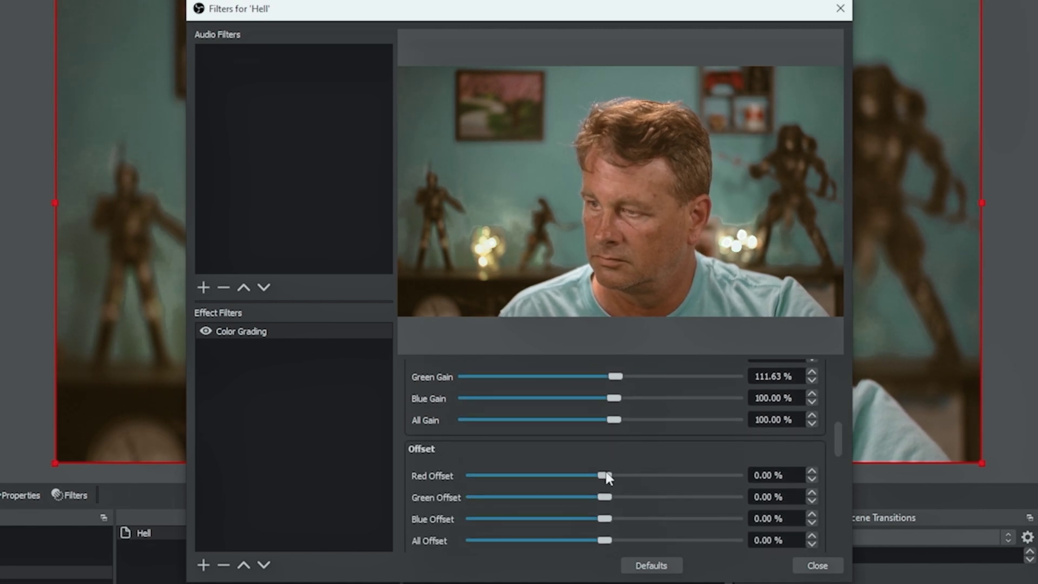
pyautogui.moveTo(608, 474); pyautogui.dragTo(608, 500)
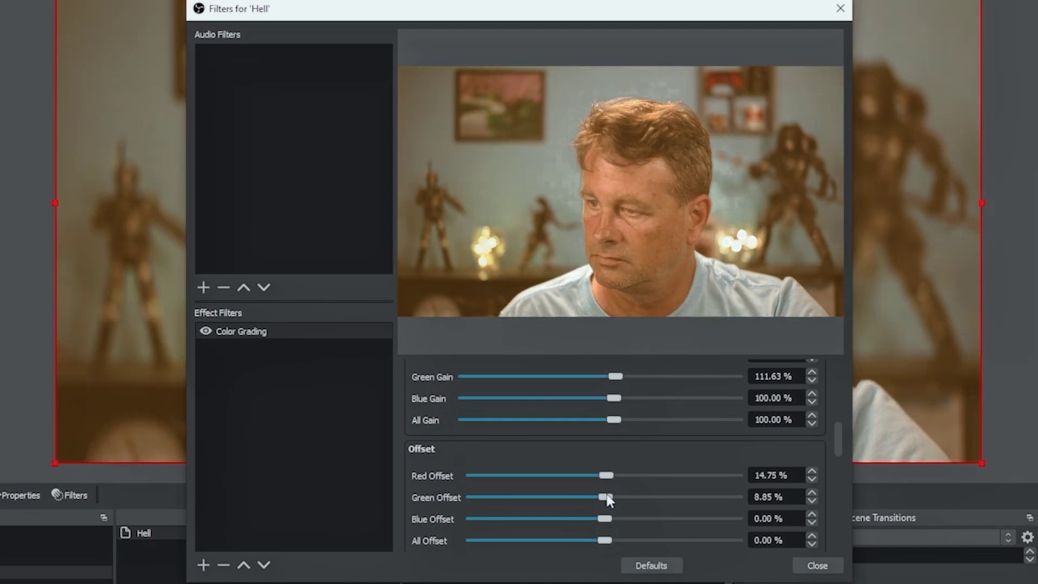
pyautogui.scroll(-6, 836, 454)
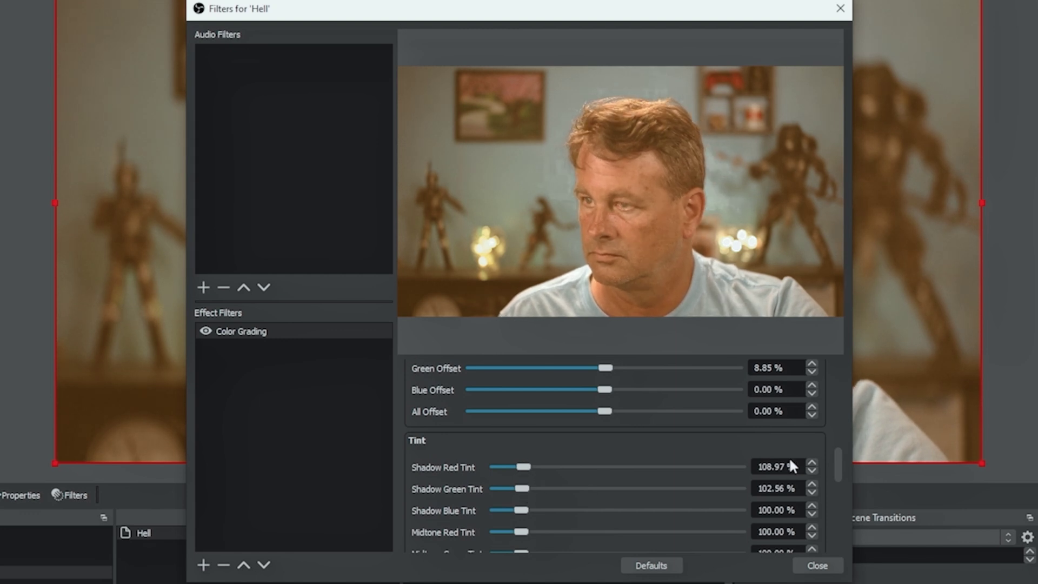
pyautogui.moveTo(838, 464); pyautogui.dragTo(835, 504)
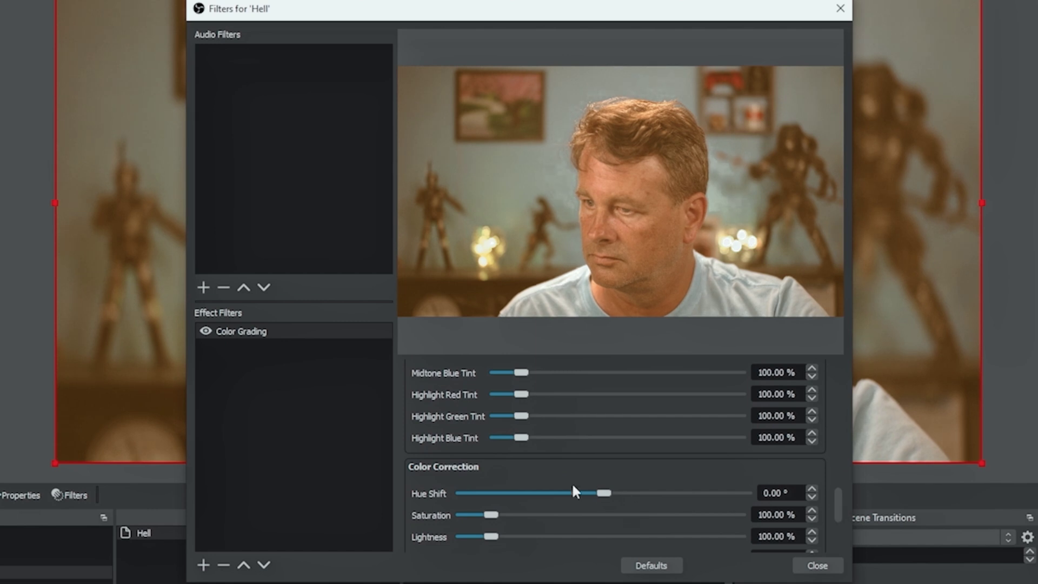
pyautogui.moveTo(490, 516); pyautogui.dragTo(500, 517)
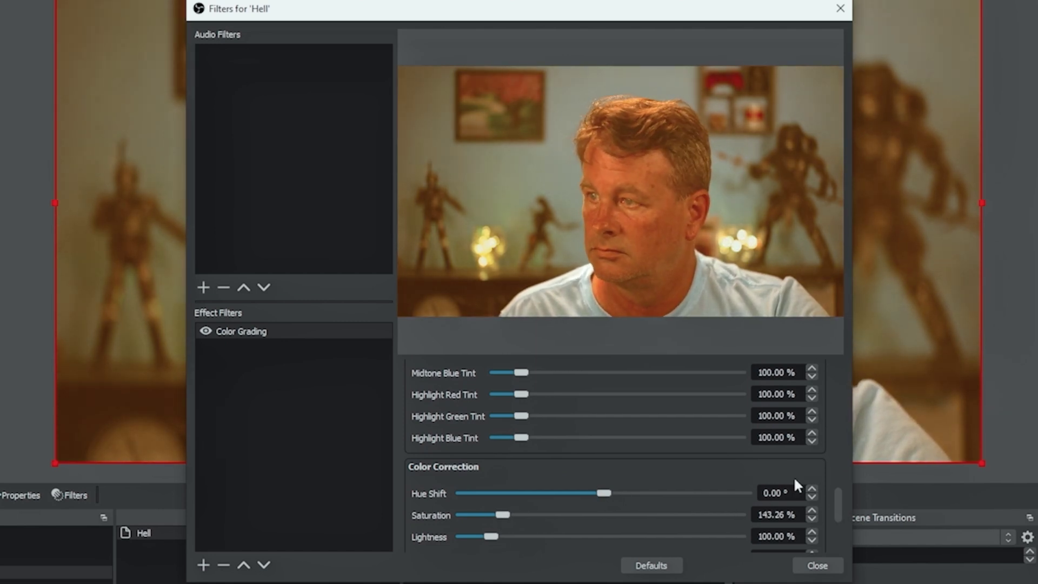
pyautogui.moveTo(839, 506); pyautogui.dragTo(833, 424)
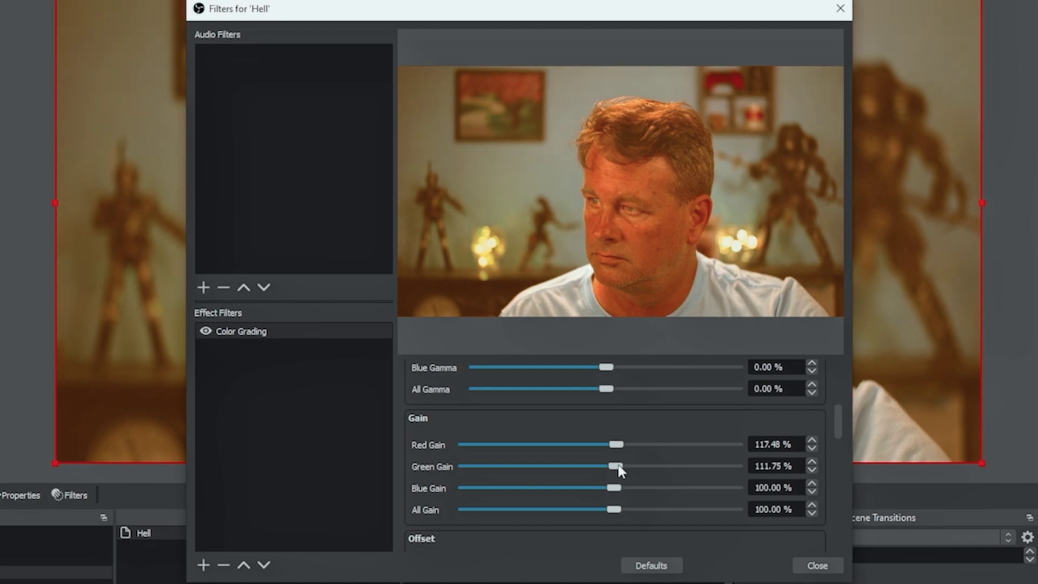
pyautogui.scroll(3, 836, 431)
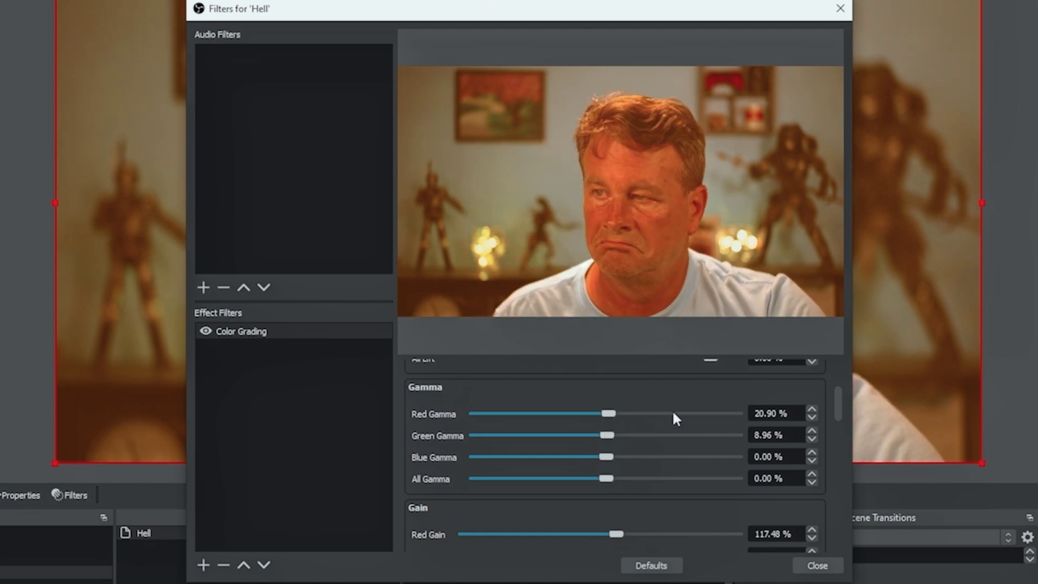
pyautogui.scroll(-5, 839, 432)
pyautogui.scroll(10, 840, 469)
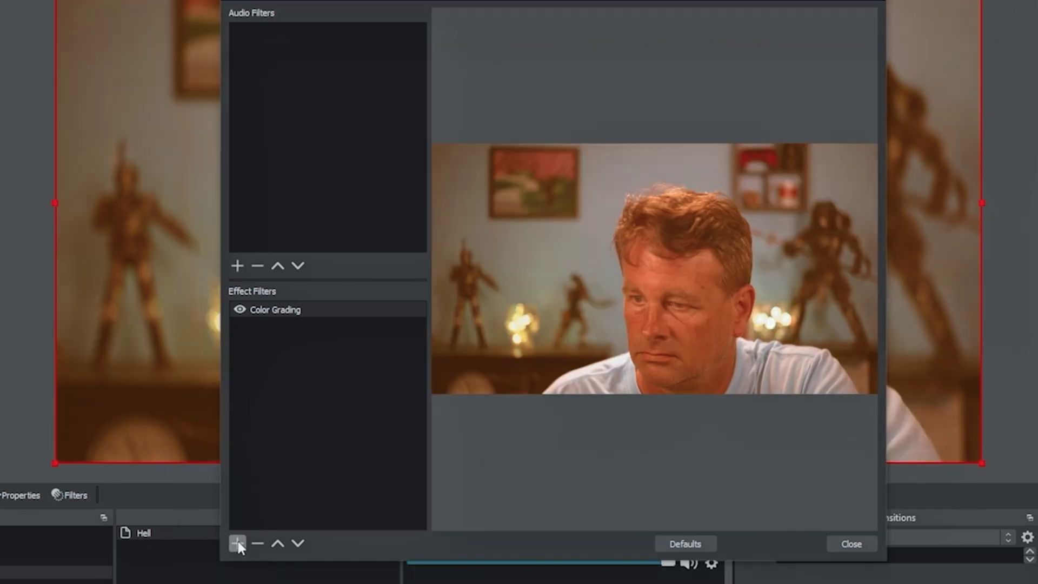
# Add a User-defined shader filter named 'Embers' loading its shader from embers.effect
pyautogui.click(238, 544)
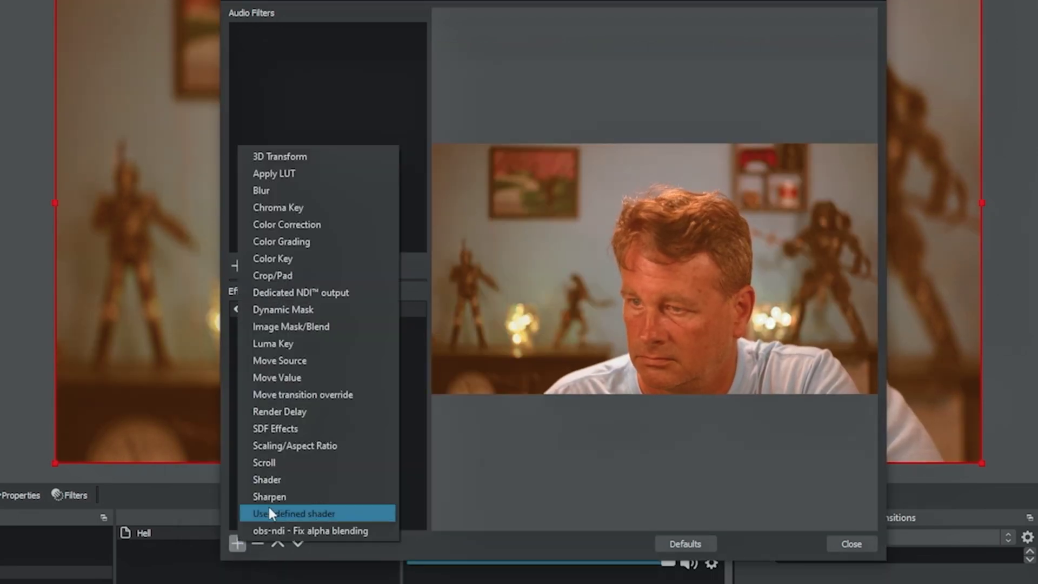
pyautogui.click(268, 508)
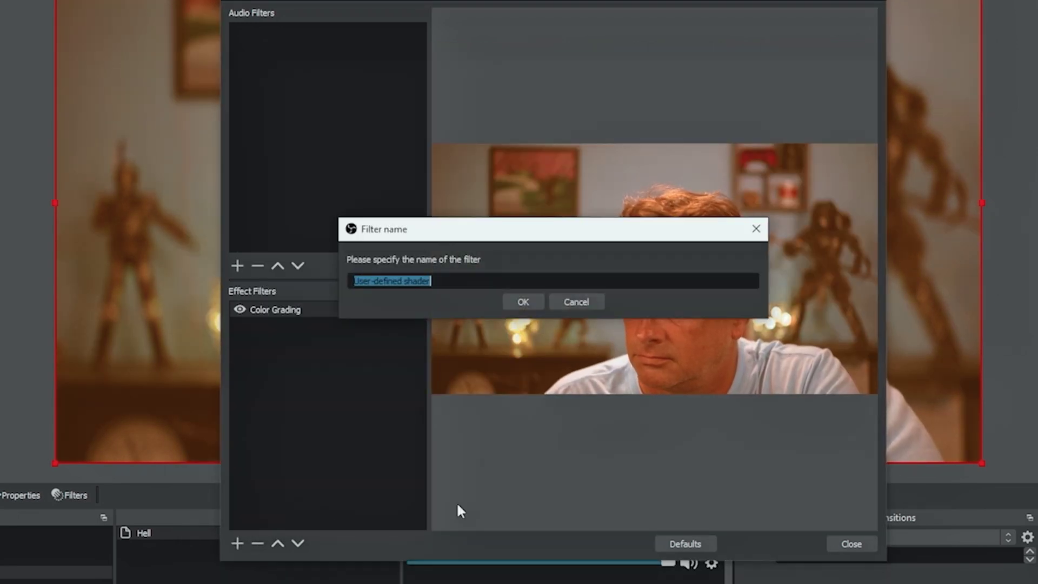
pyautogui.write('Embers')
pyautogui.click(520, 301)
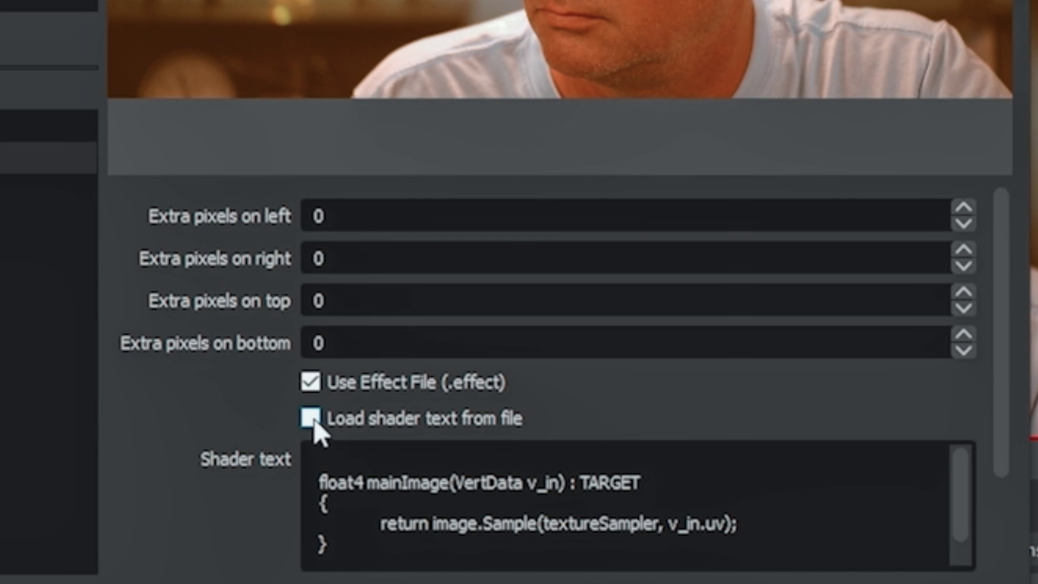
pyautogui.click(310, 418)
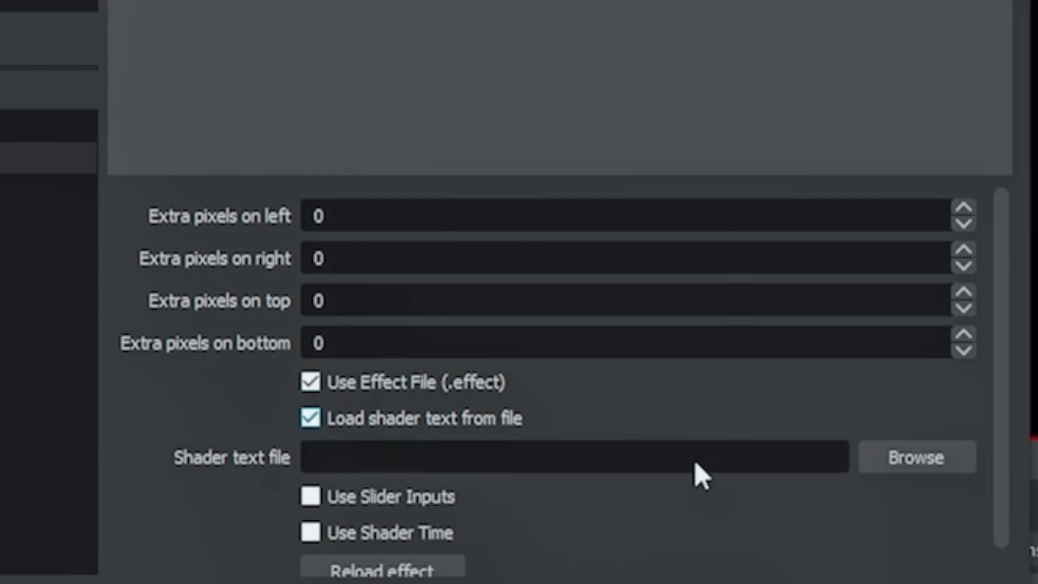
pyautogui.click(899, 459)
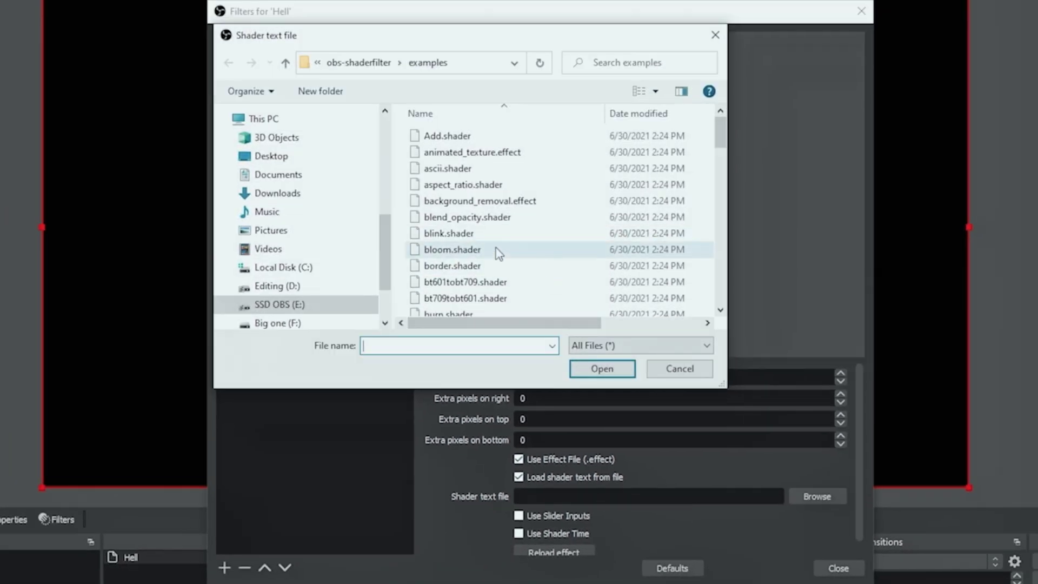
pyautogui.scroll(-5, 495, 270)
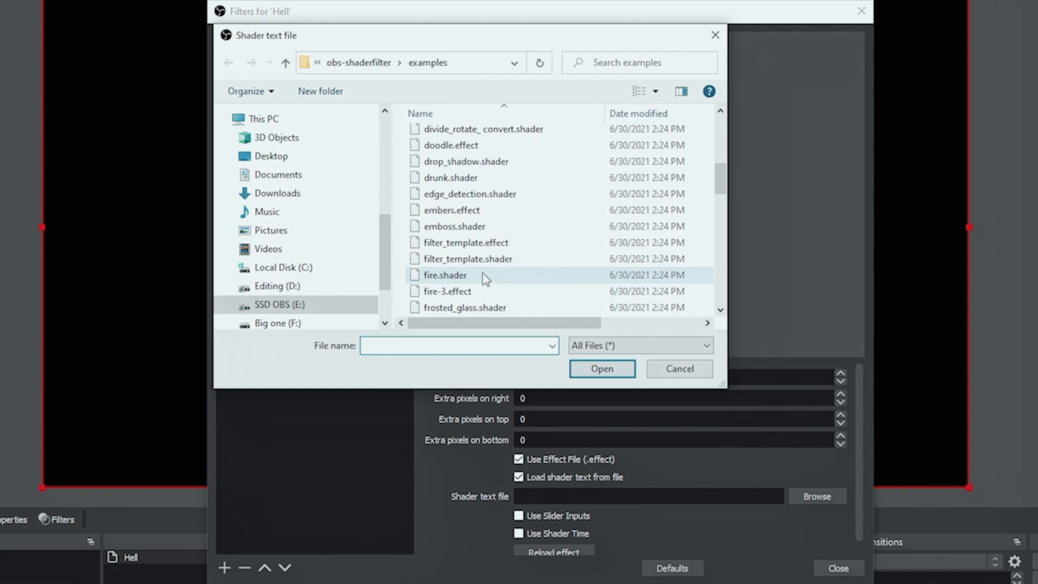
pyautogui.click(582, 361)
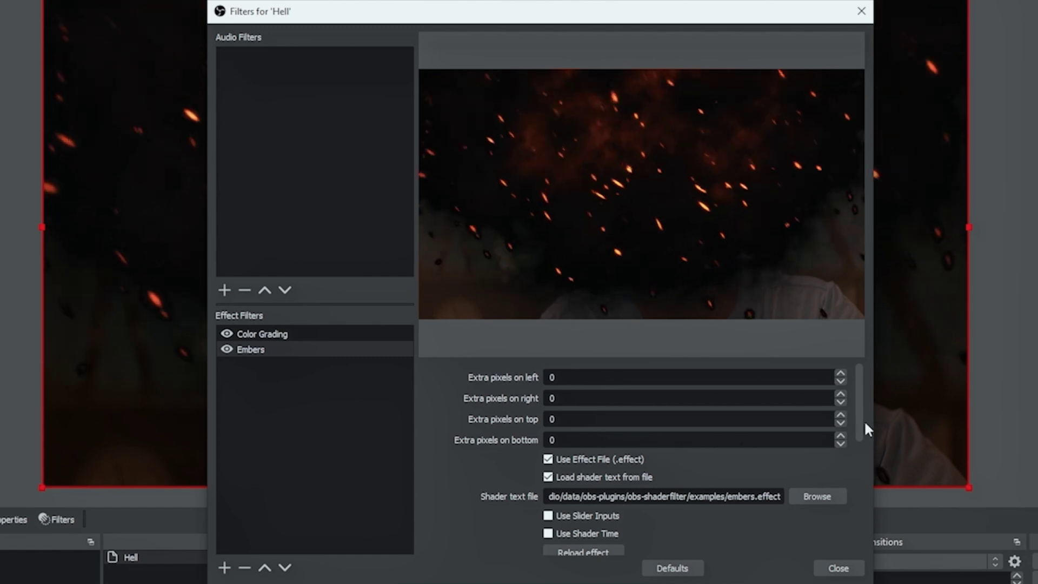
# Enable slider inputs, lower the Embers Alpha Percentage to 55.17, and close the Filters window
pyautogui.scroll(-4, 864, 430)
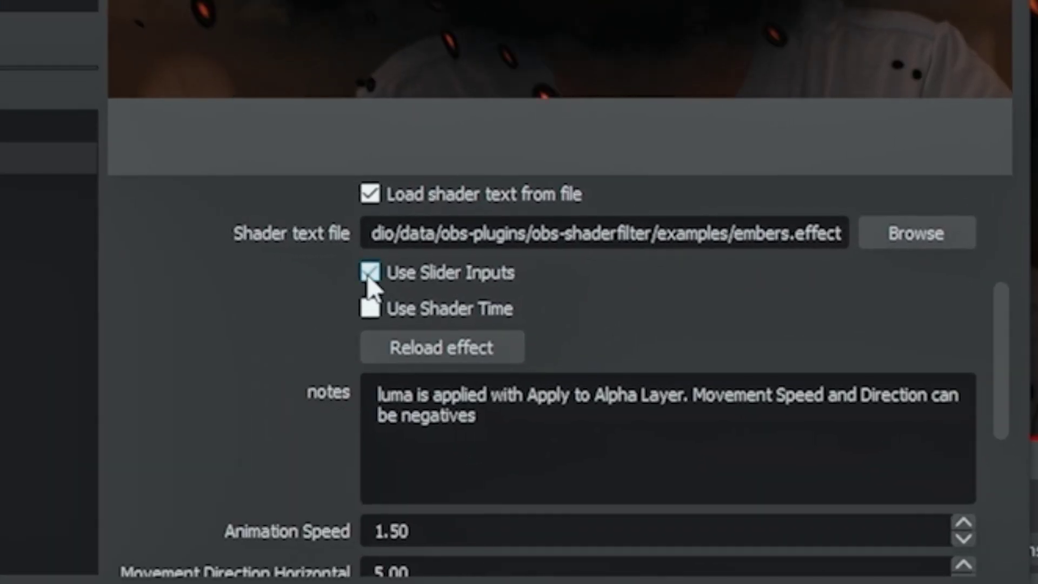
pyautogui.click(370, 272)
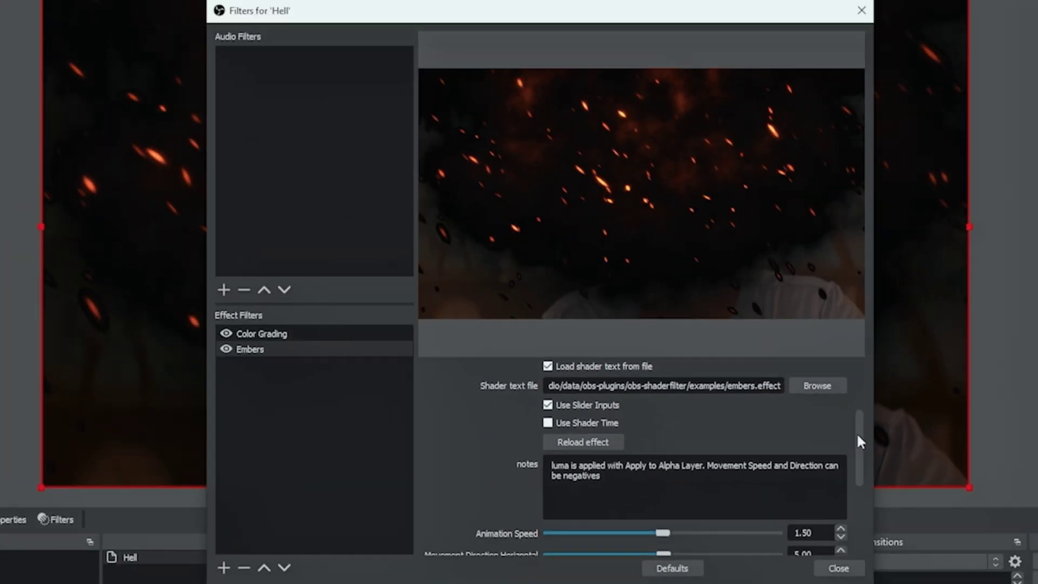
pyautogui.moveTo(1001, 346); pyautogui.dragTo(1006, 444)
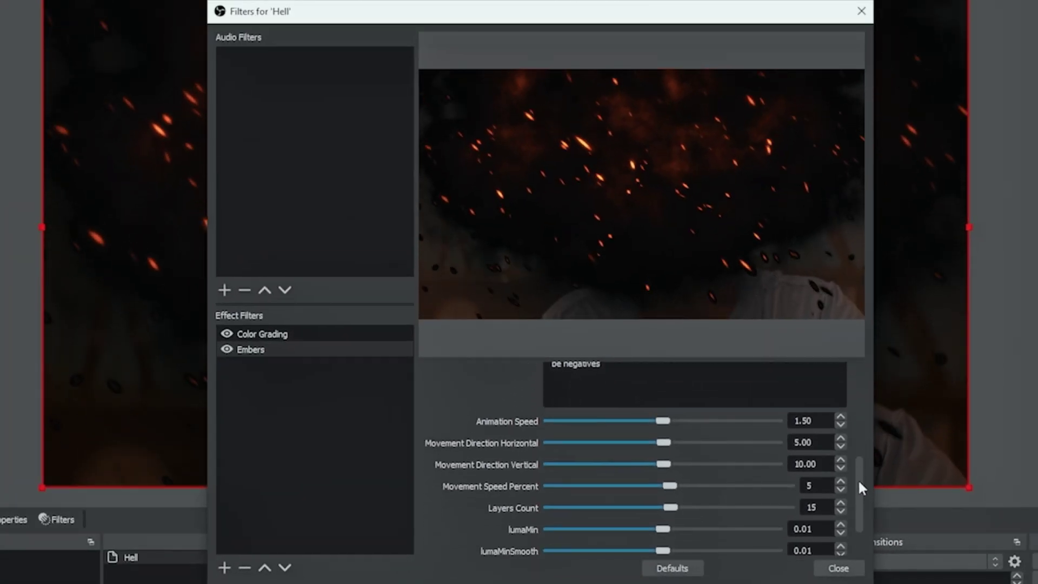
pyautogui.scroll(-2, 859, 485)
pyautogui.moveTo(677, 528)
pyautogui.mouseDown()
pyautogui.moveTo(653, 531)
pyautogui.moveTo(669, 531)
pyautogui.mouseUp()
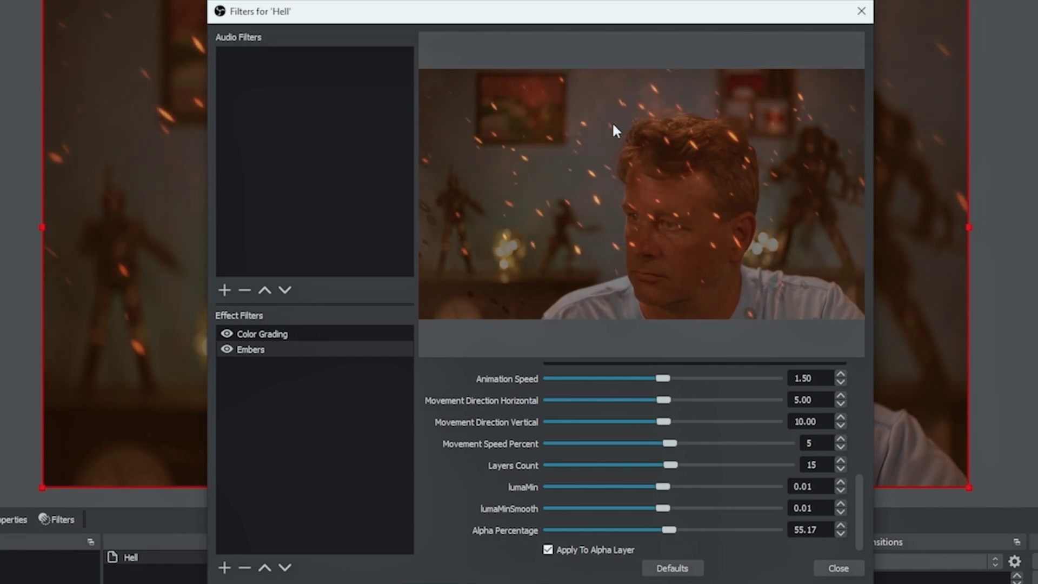
pyautogui.moveTo(598, 24); pyautogui.dragTo(692, 16)
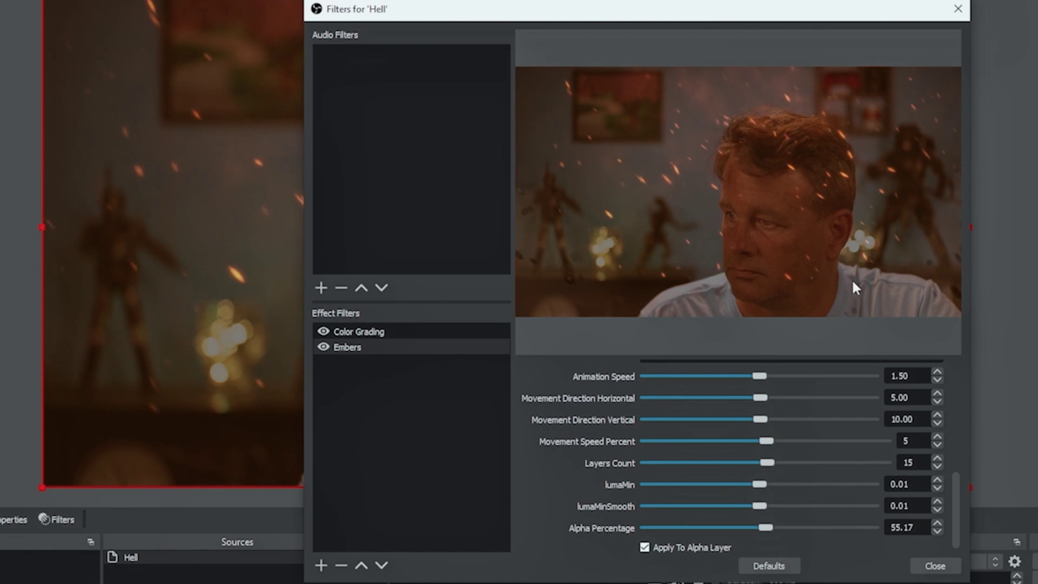
pyautogui.click(933, 564)
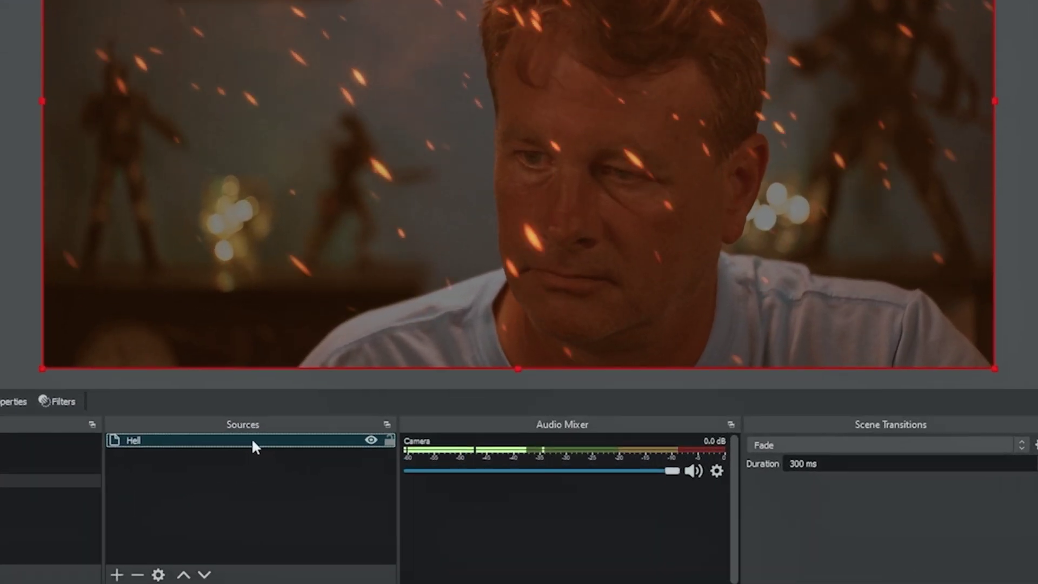
# Add a User-defined shader filter named 'Fire' to the Hell source
pyautogui.rightClick(252, 440)
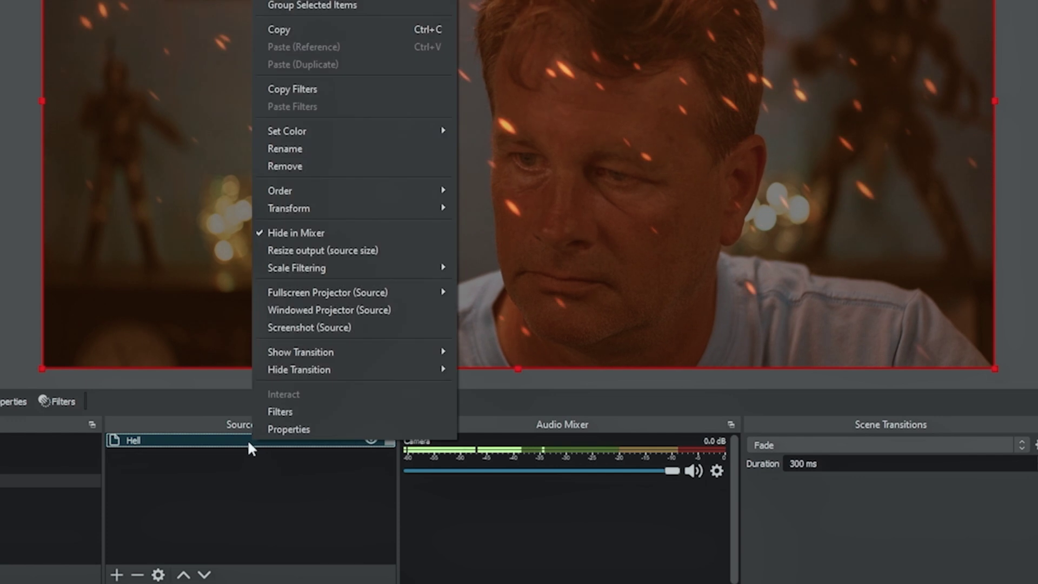
pyautogui.click(283, 412)
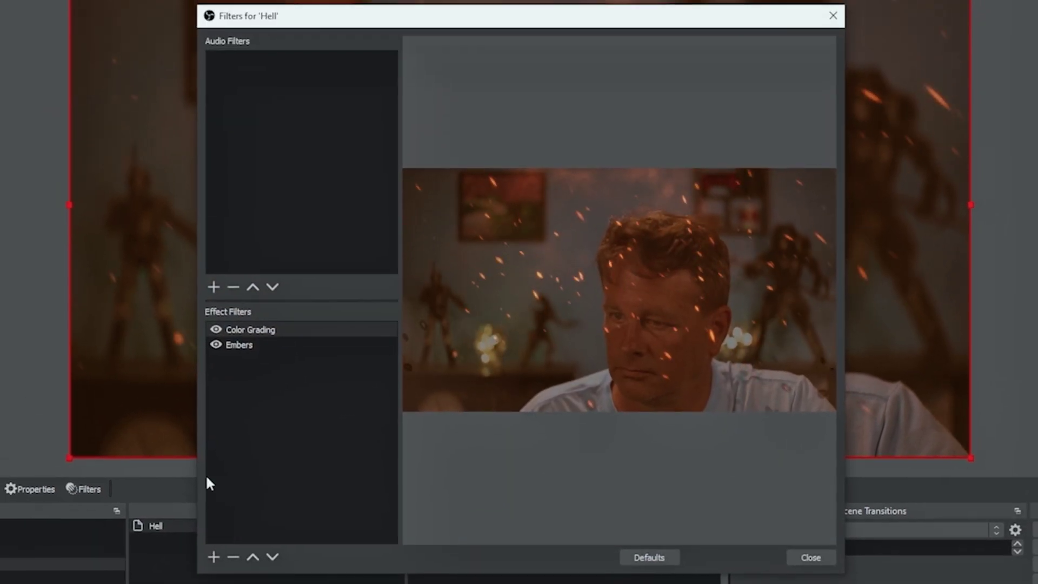
pyautogui.click(198, 486)
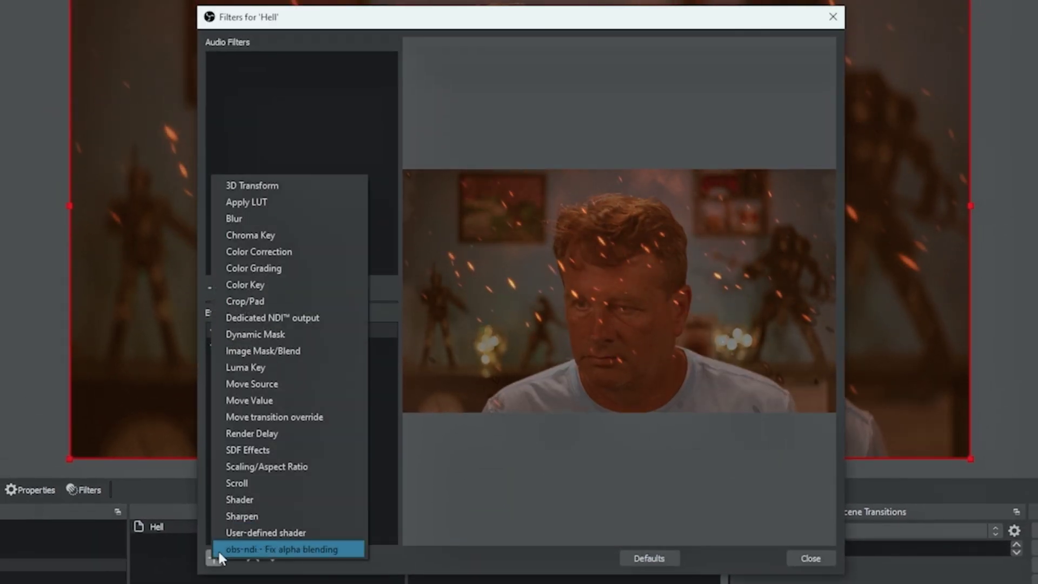
pyautogui.click(243, 529)
pyautogui.write('Fire')
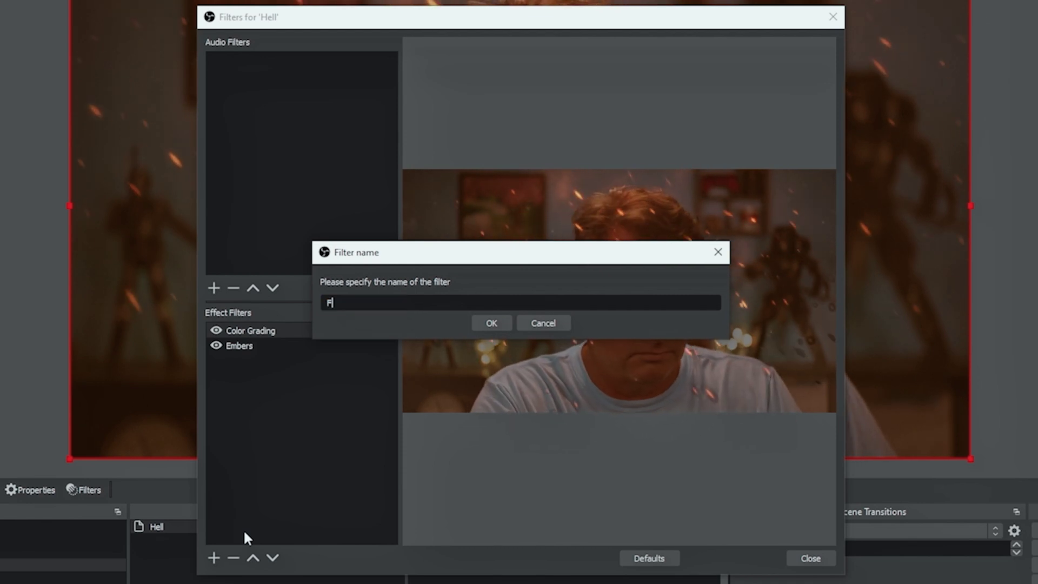
pyautogui.click(483, 324)
# Make the Fire shader use an effect file loaded from fire-3.effect
pyautogui.click(499, 452)
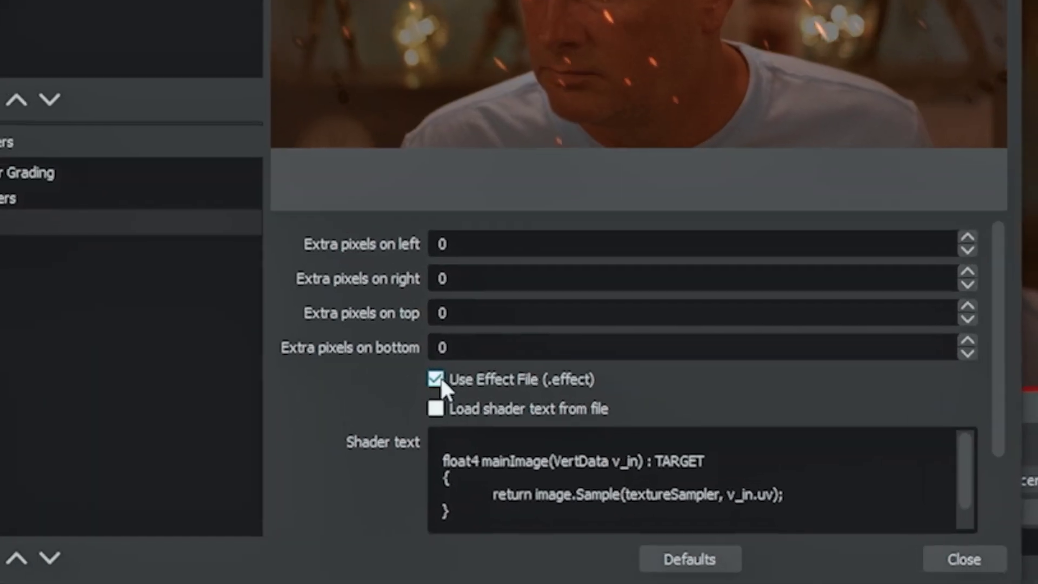
pyautogui.click(499, 469)
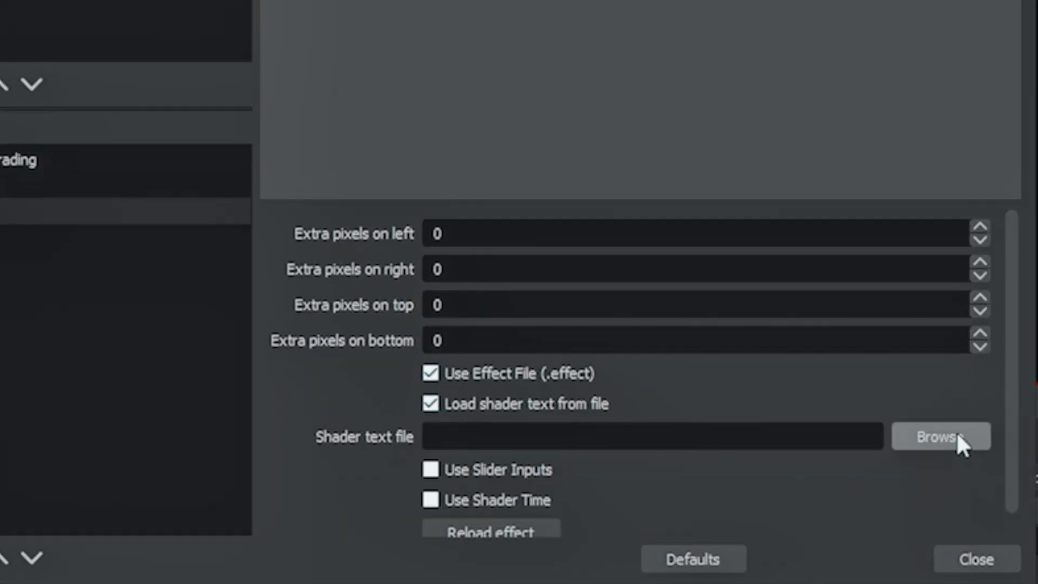
pyautogui.click(957, 435)
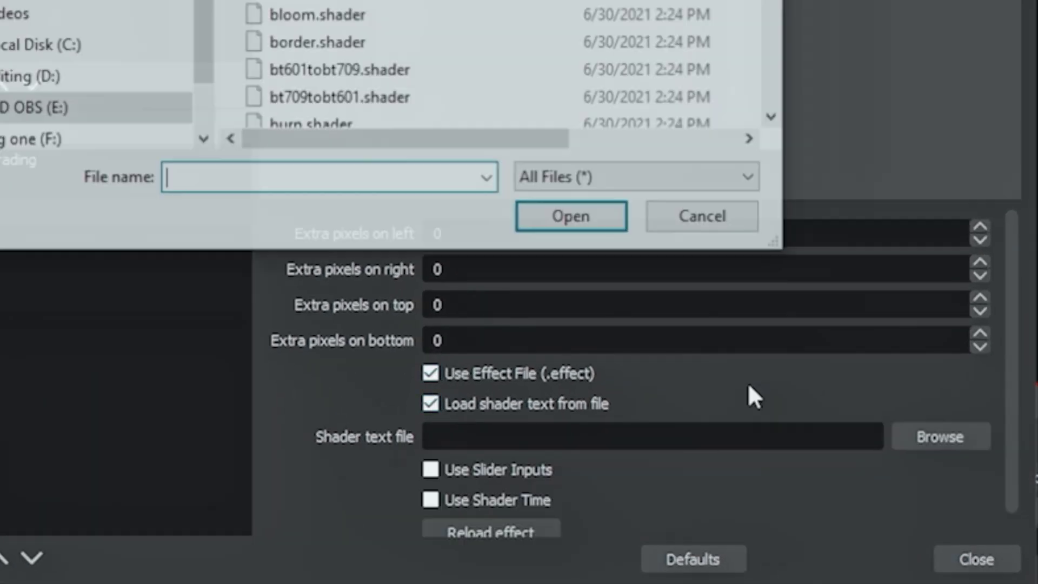
pyautogui.scroll(-5, 453, 254)
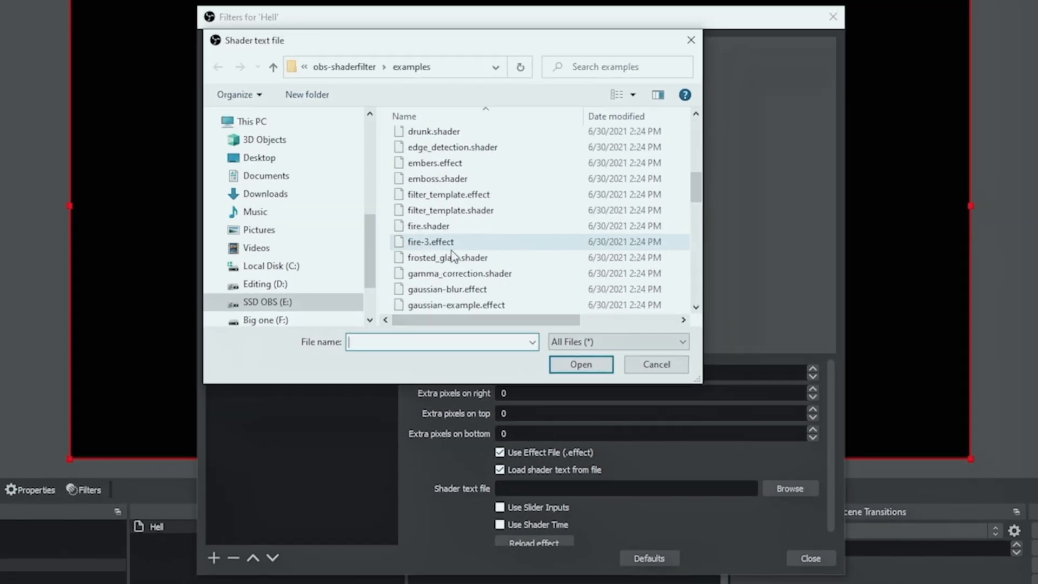
pyautogui.scroll(-10, 454, 254)
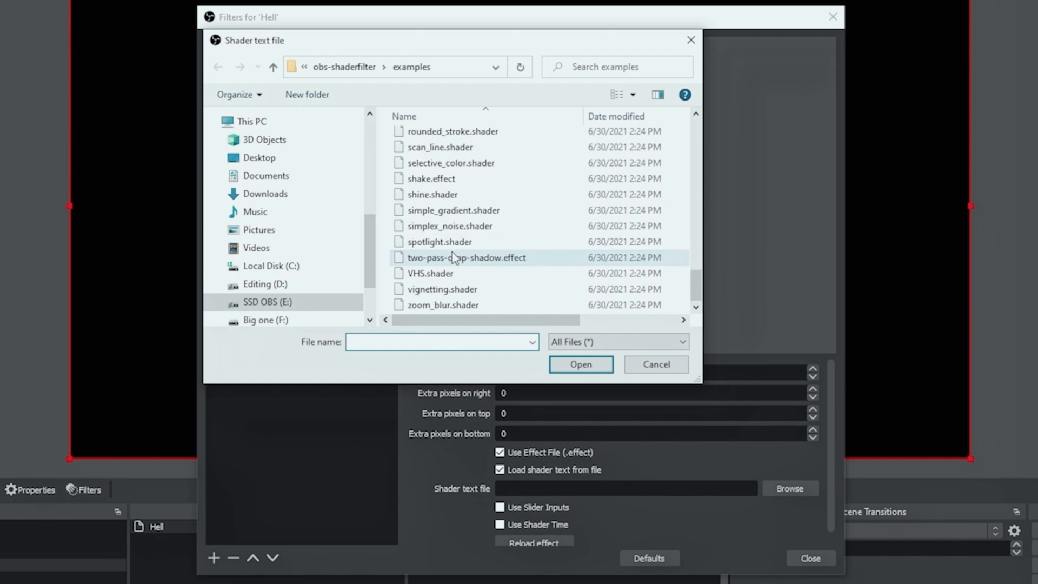
pyautogui.scroll(12, 453, 257)
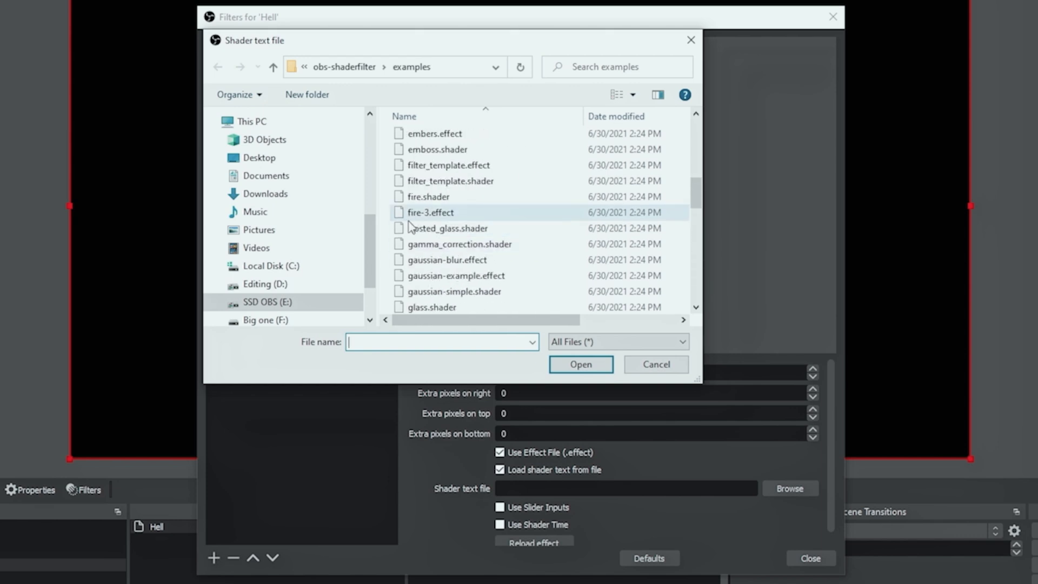
pyautogui.click(419, 219)
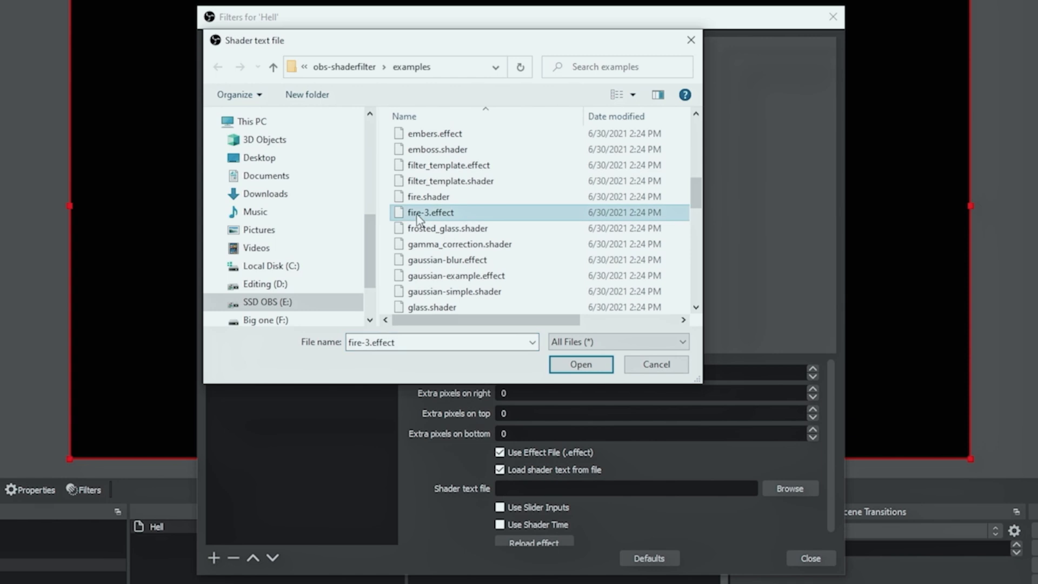
pyautogui.click(582, 365)
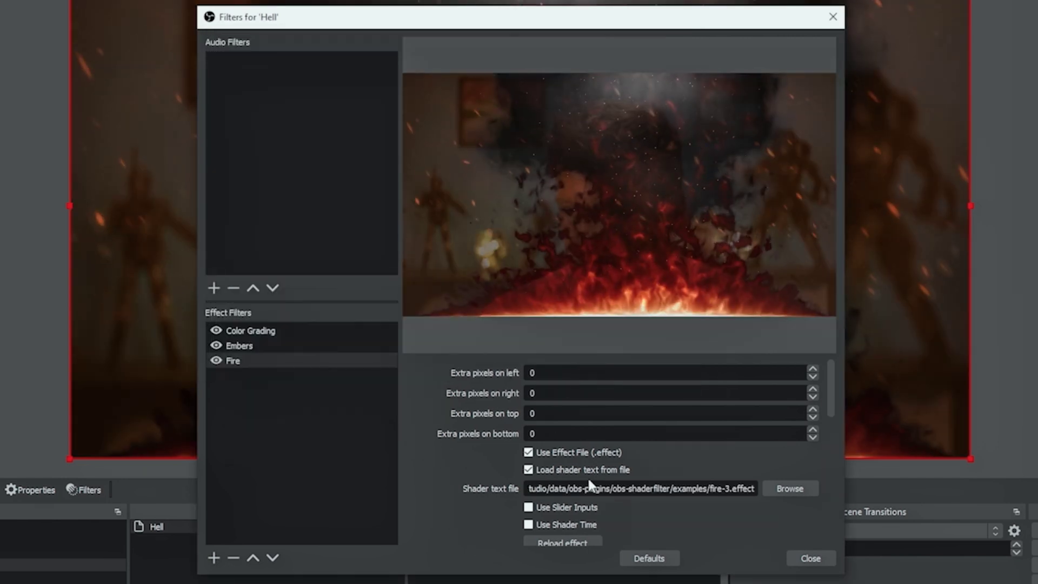
pyautogui.moveTo(833, 388); pyautogui.dragTo(826, 432)
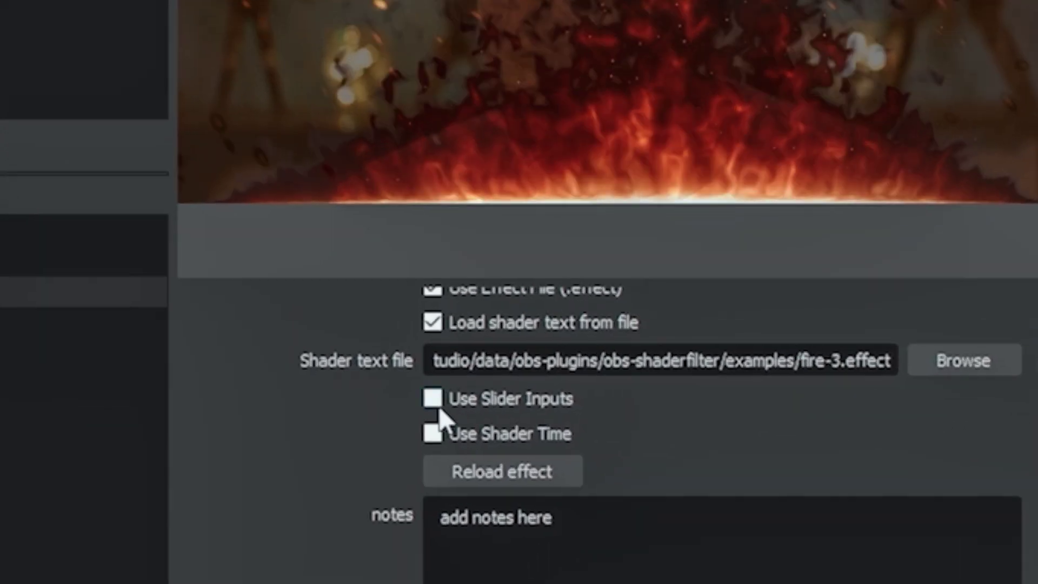
# Turn on slider inputs for Fire, set its Alpha Percentage to 46, and close Filters
pyautogui.click(530, 415)
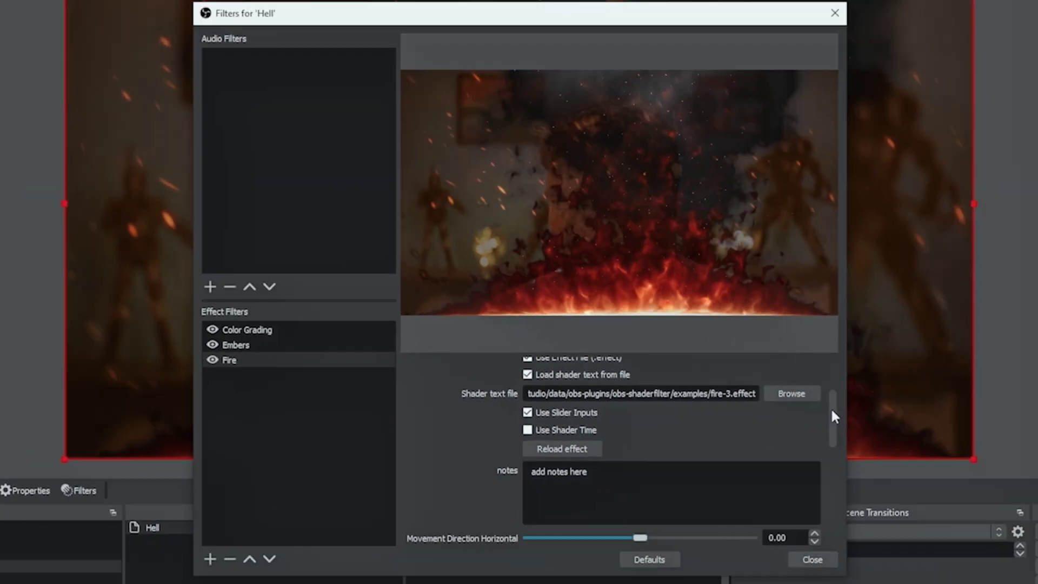
pyautogui.moveTo(831, 407); pyautogui.dragTo(826, 459)
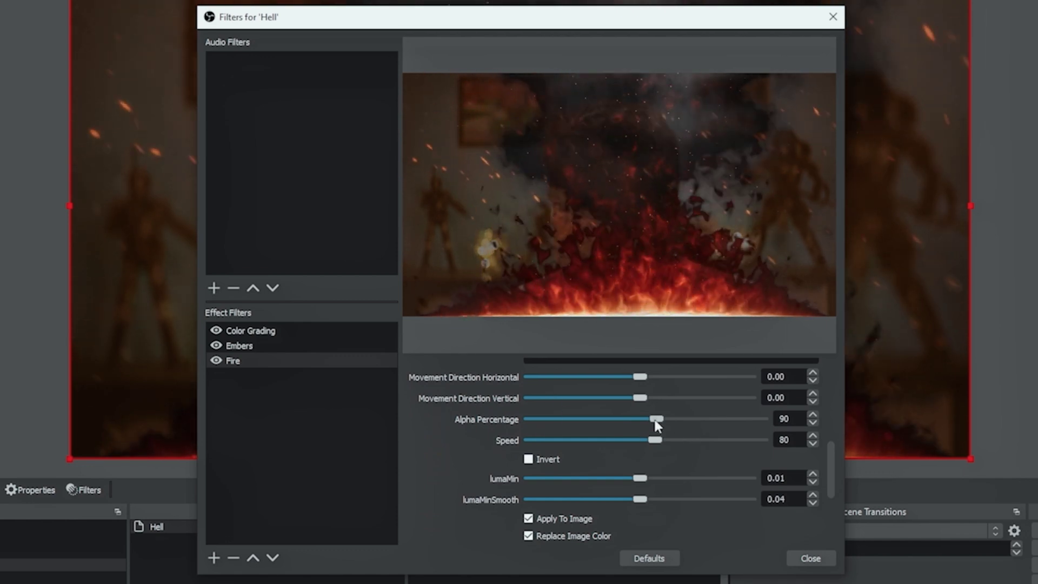
pyautogui.moveTo(656, 420); pyautogui.dragTo(652, 425)
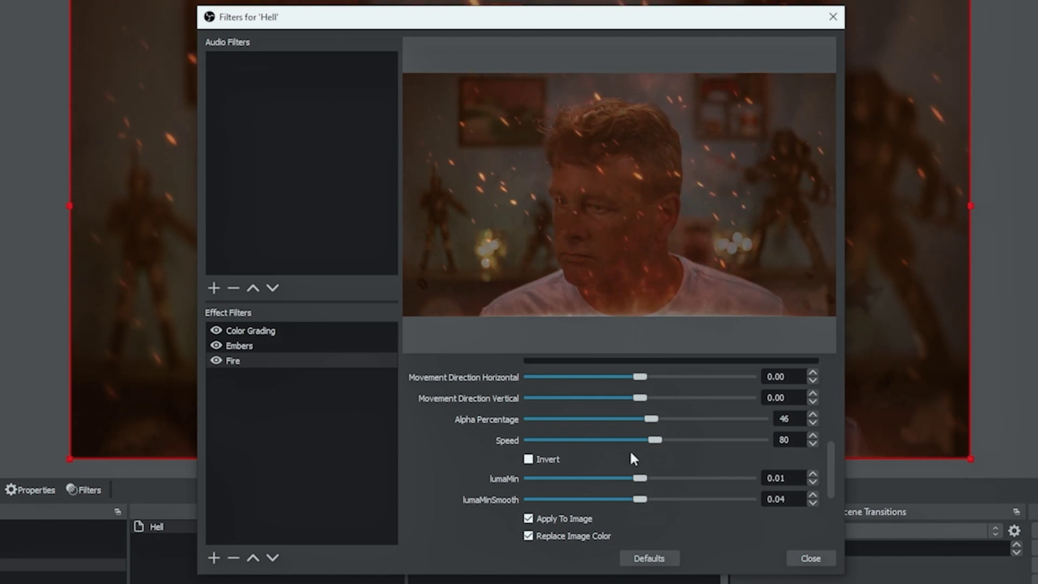
pyautogui.click(806, 560)
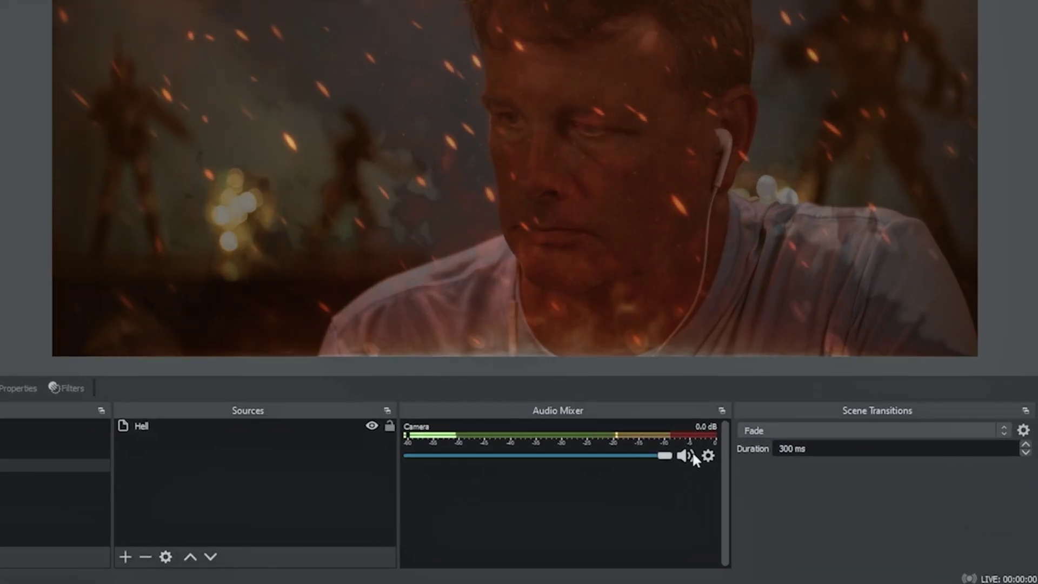
# Mute the Camera audio and add an Audio Input Capture using the Digital Audio Interface (Cam Link)
pyautogui.click(685, 454)
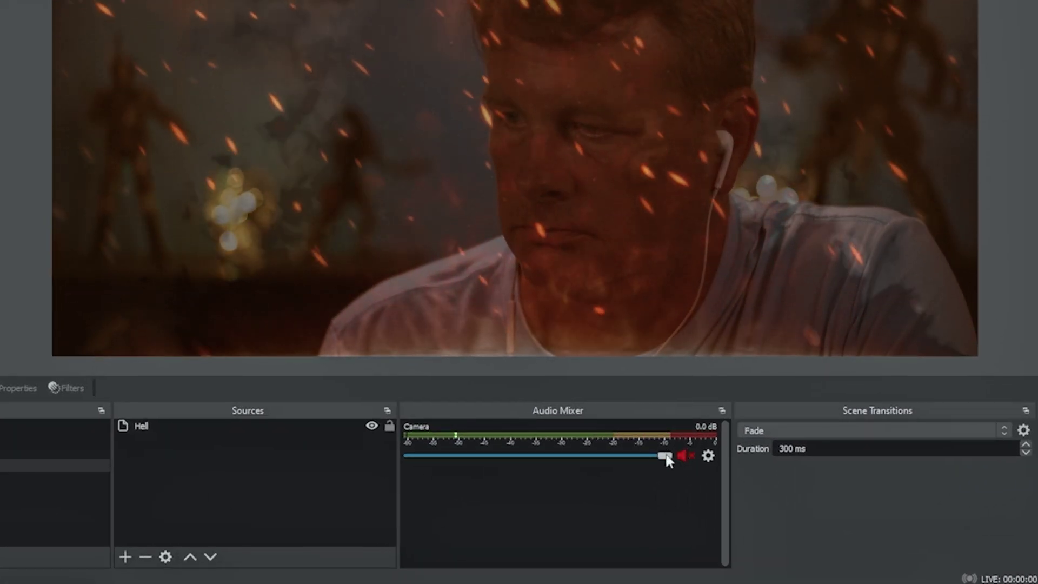
pyautogui.moveTo(668, 459); pyautogui.dragTo(390, 445)
pyautogui.rightClick(261, 447)
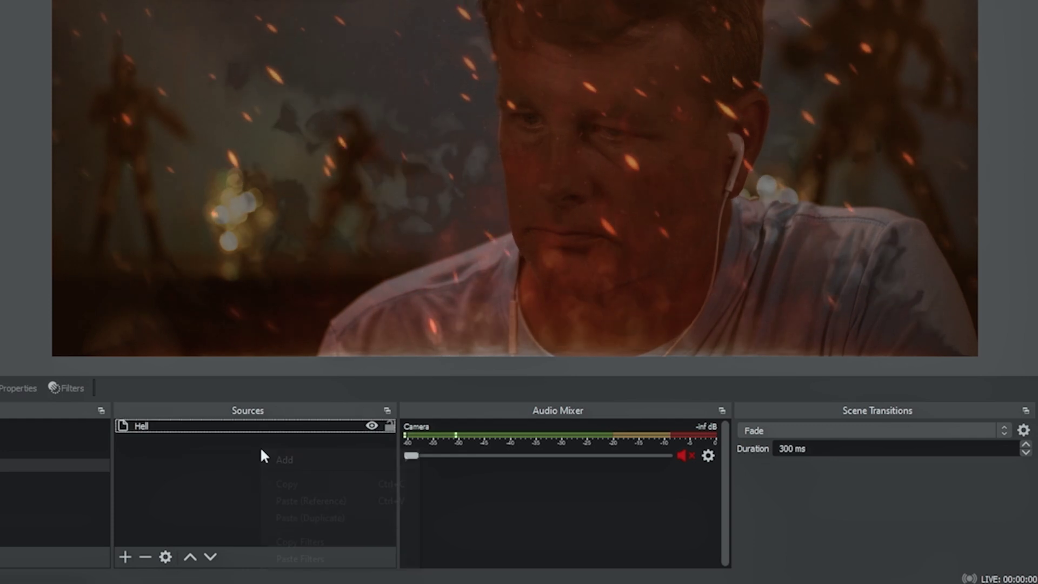
pyautogui.moveTo(306, 460)
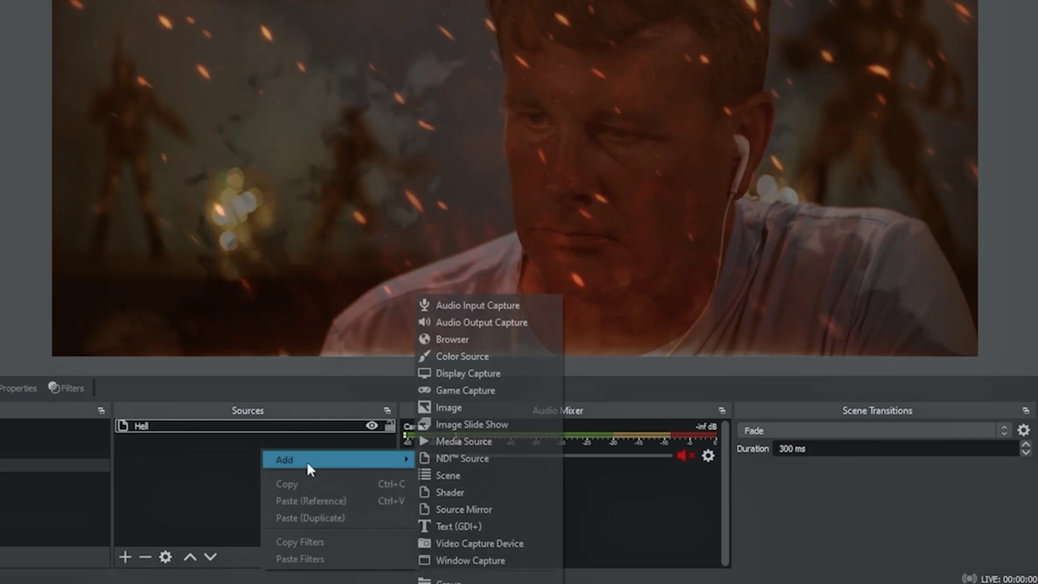
pyautogui.click(479, 308)
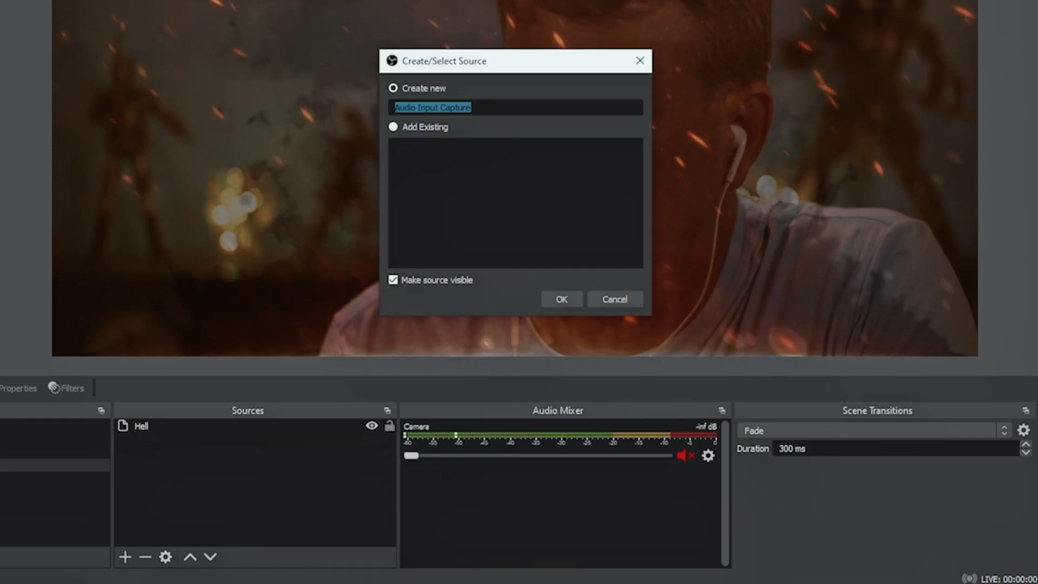
pyautogui.click(563, 297)
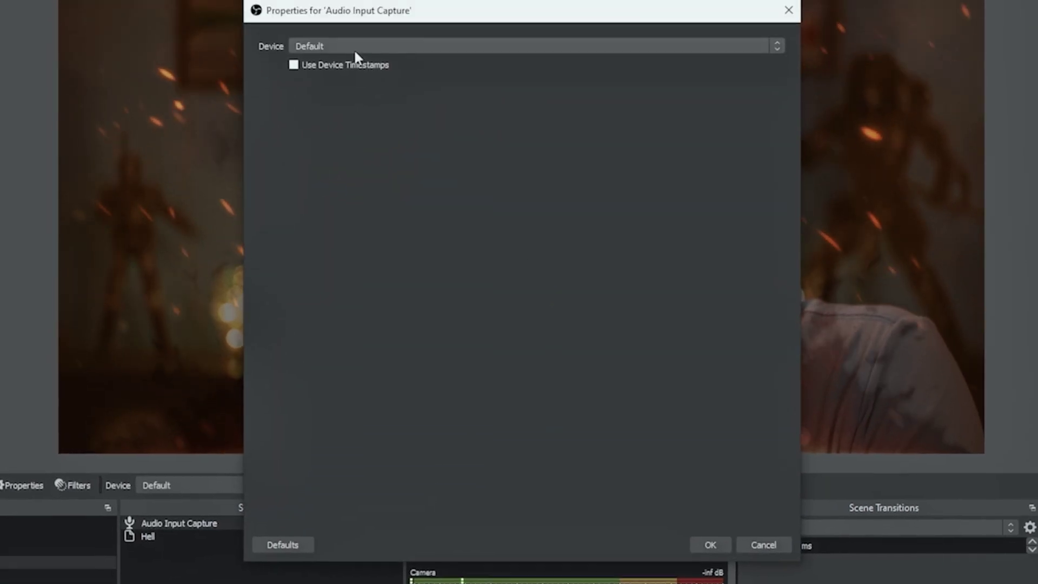
pyautogui.click(355, 47)
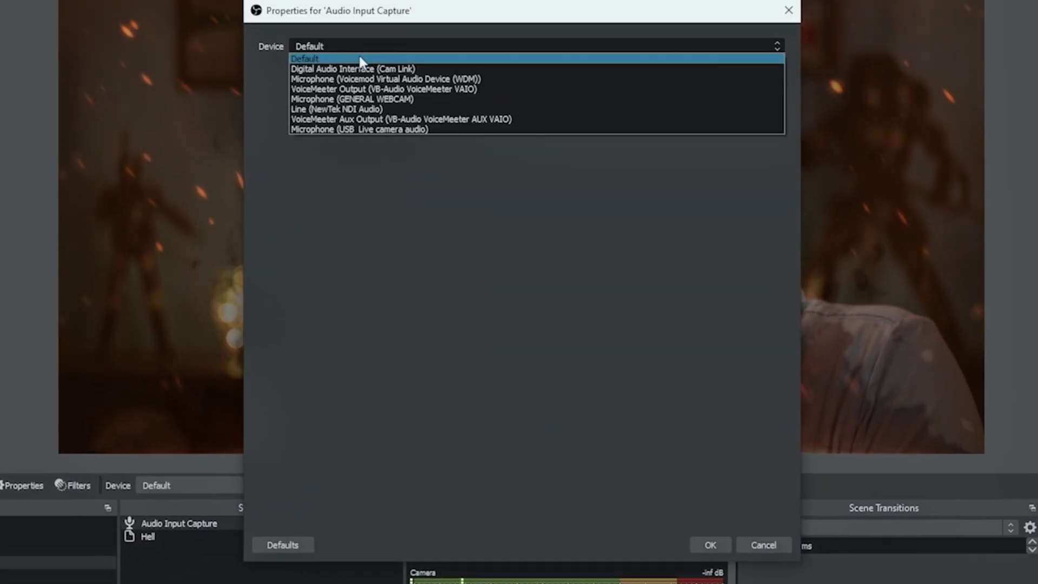
pyautogui.click(415, 69)
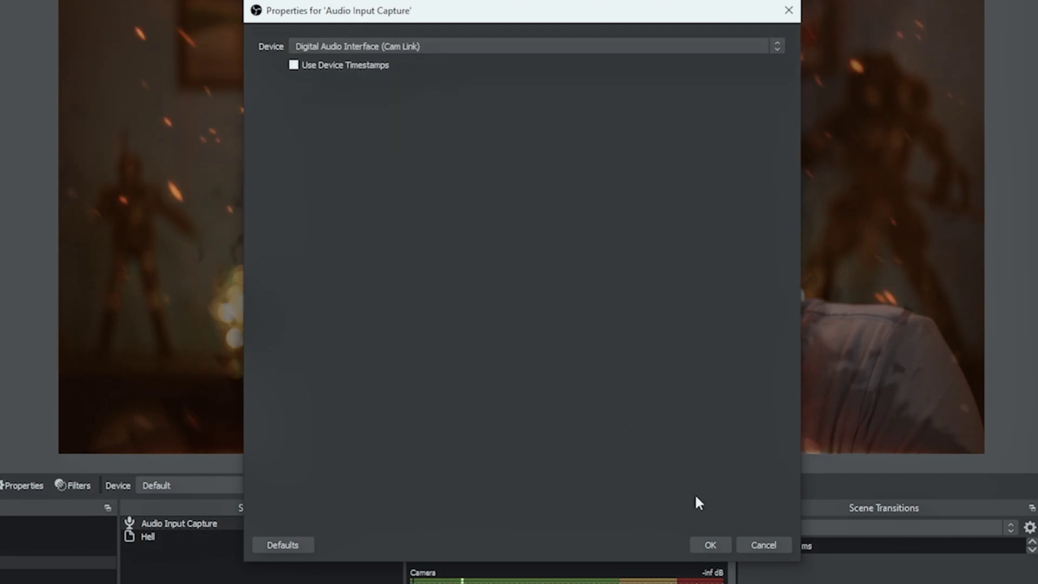
pyautogui.click(710, 544)
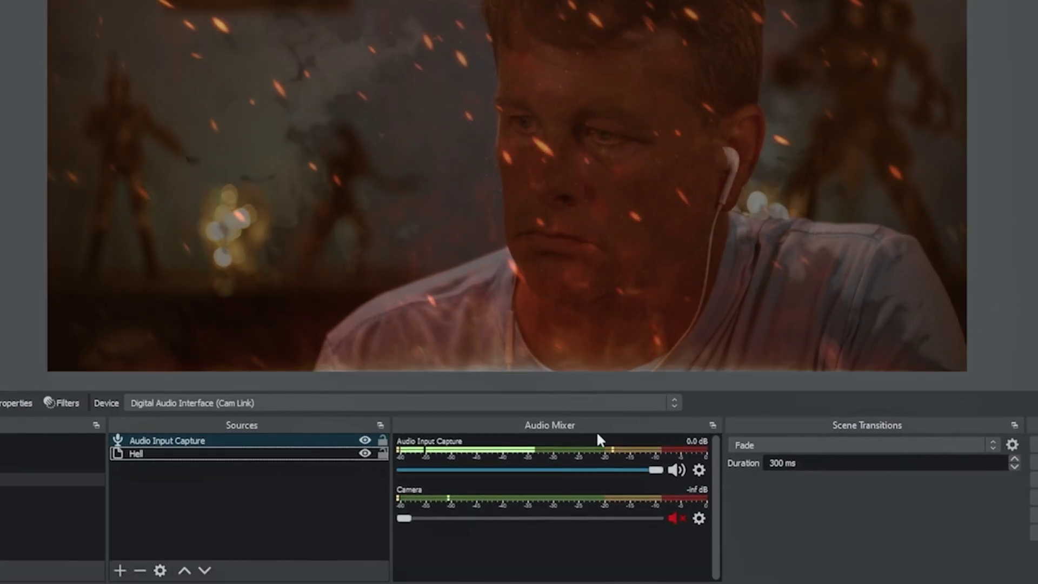
# In Advanced Audio Properties, keep Camera monitoring off and set the mic to Monitor and Output
pyautogui.click(699, 470)
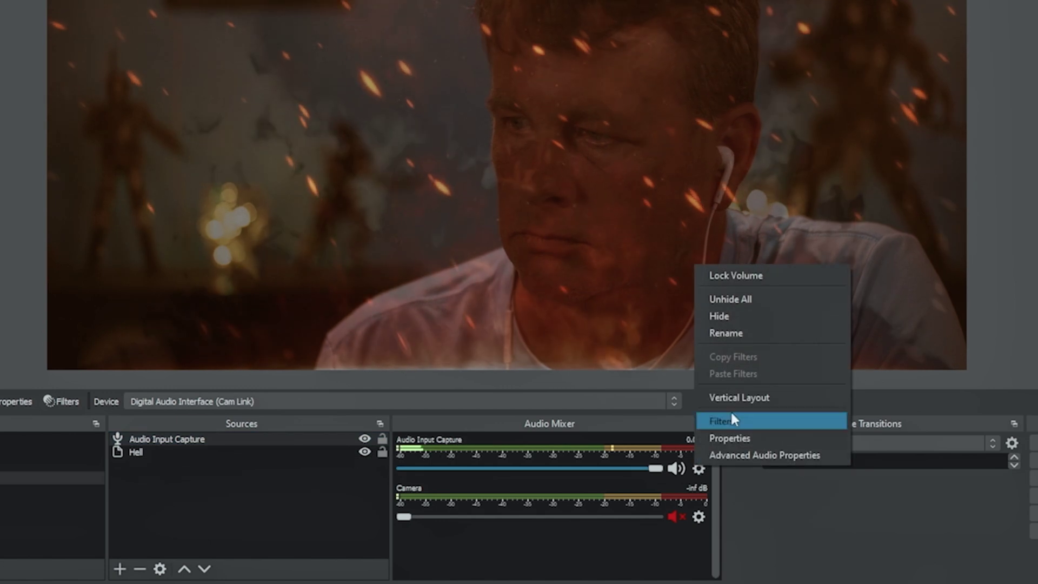
pyautogui.click(748, 452)
pyautogui.click(721, 147)
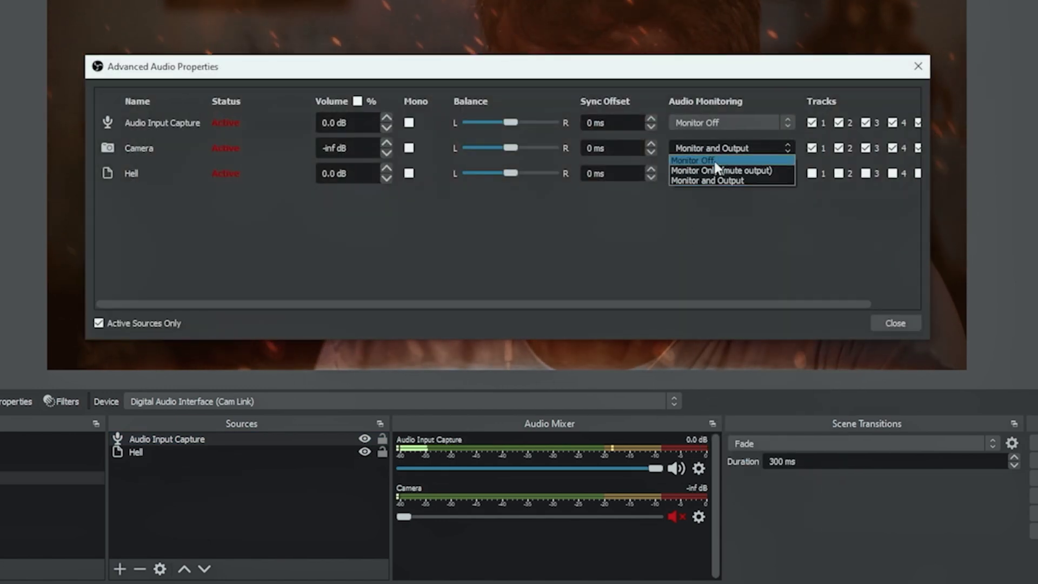
pyautogui.click(713, 160)
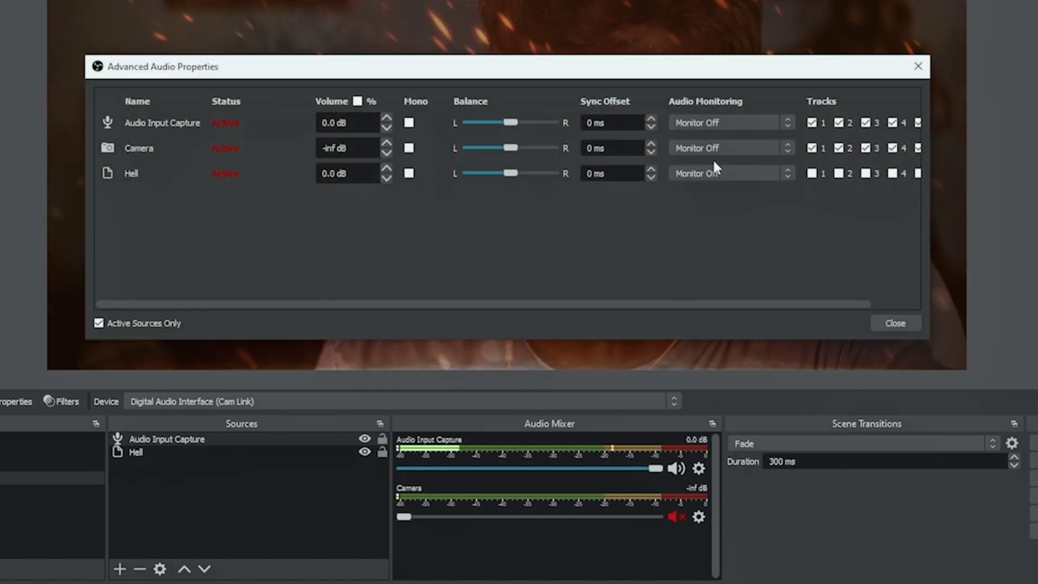
pyautogui.click(705, 125)
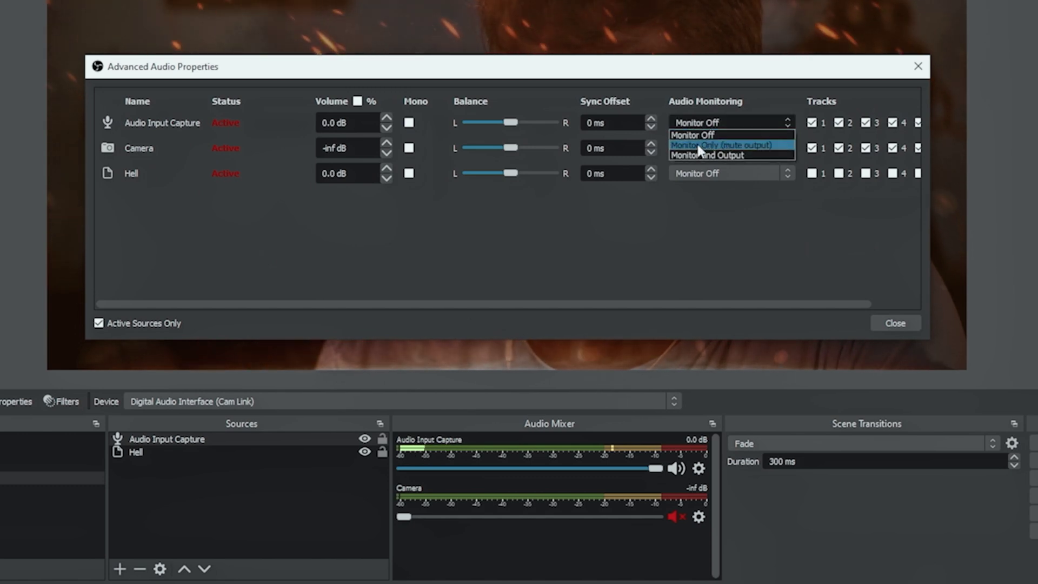
pyautogui.click(697, 154)
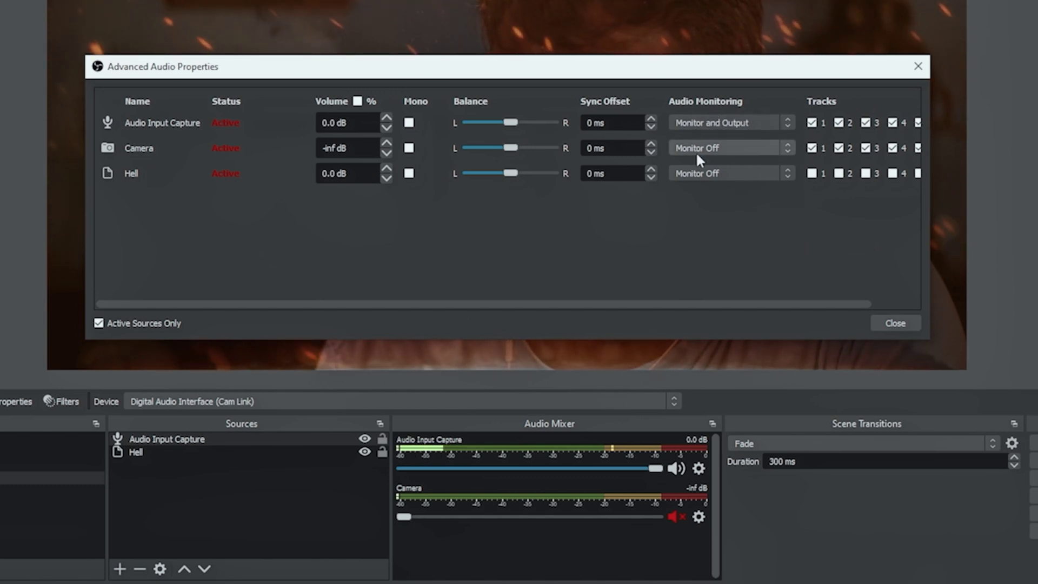
pyautogui.click(896, 323)
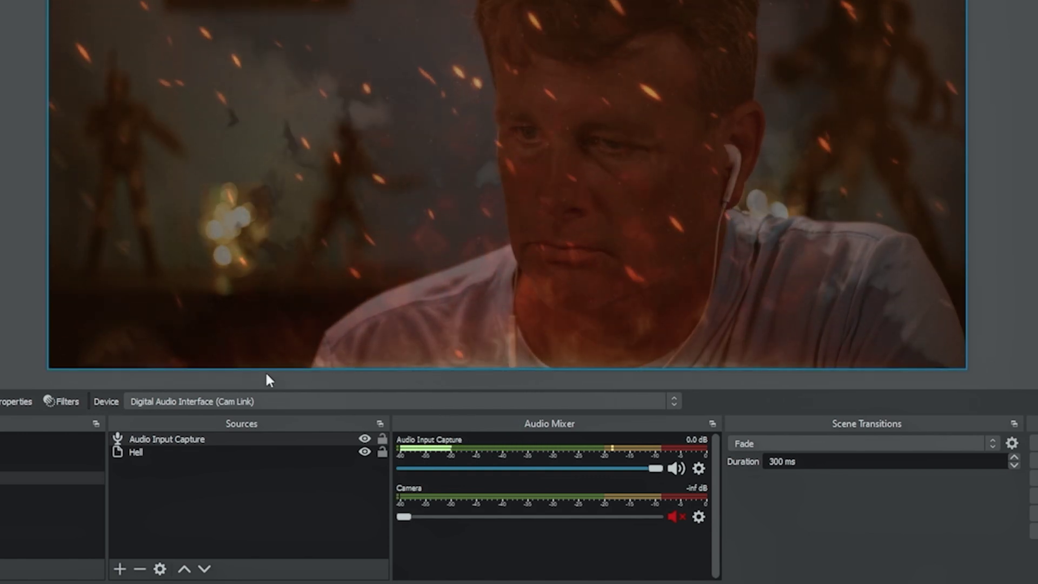
# Add a VST 2.x Plug-in filter with its default name to the Audio Input Capture
pyautogui.rightClick(211, 439)
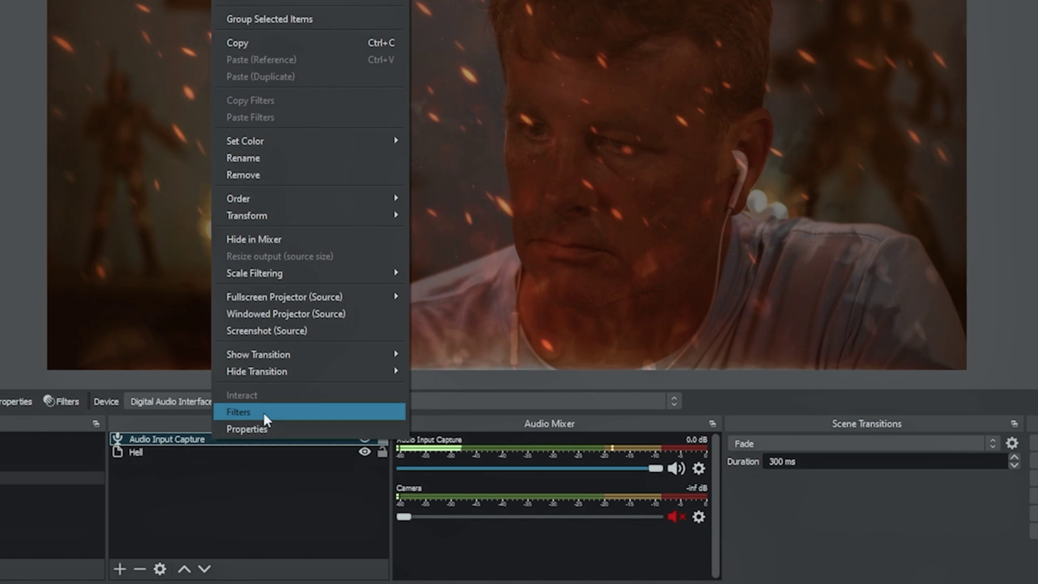
pyautogui.click(264, 412)
pyautogui.click(189, 470)
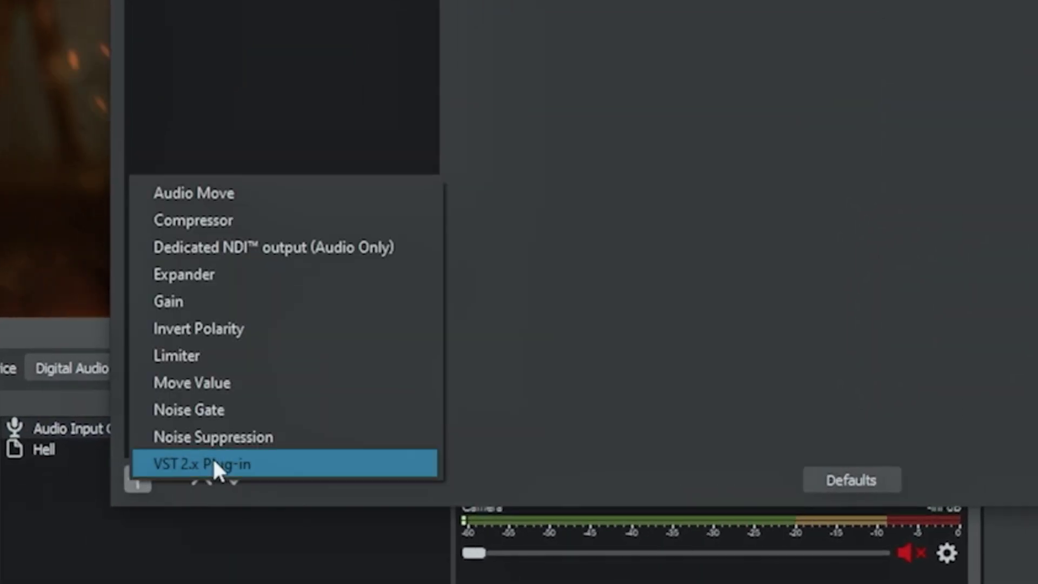
pyautogui.click(213, 460)
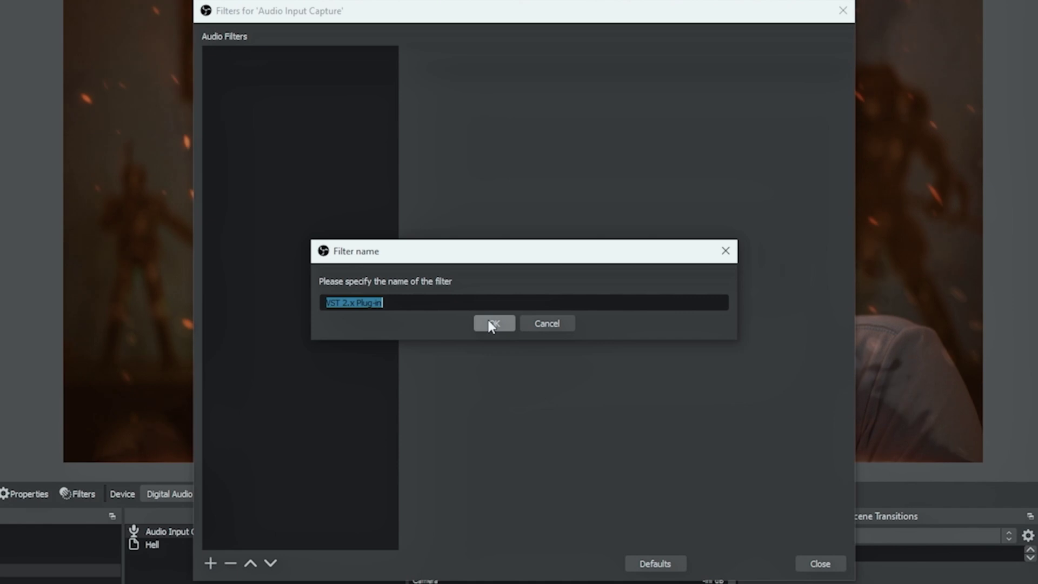
pyautogui.click(492, 323)
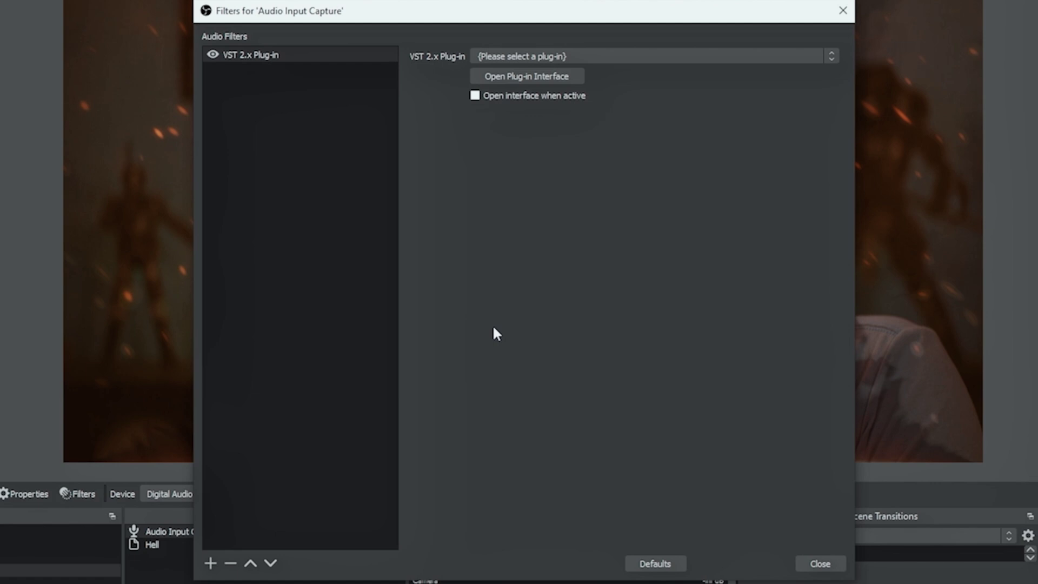
# Load GForm as the VST plug-in, drop the pitch, and adjust detection frequencies to max 2000 Hz
pyautogui.click(524, 54)
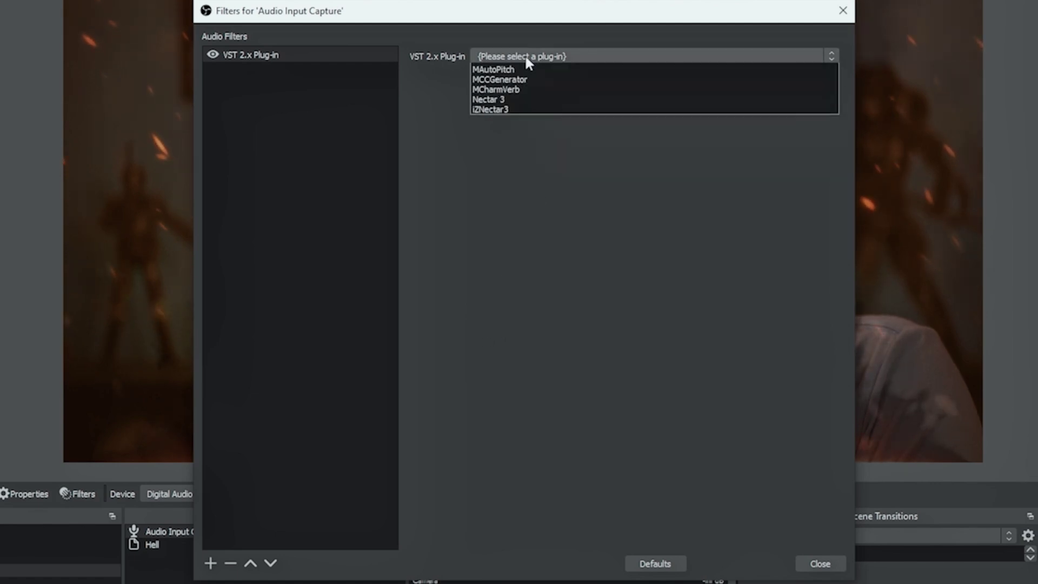
pyautogui.click(520, 76)
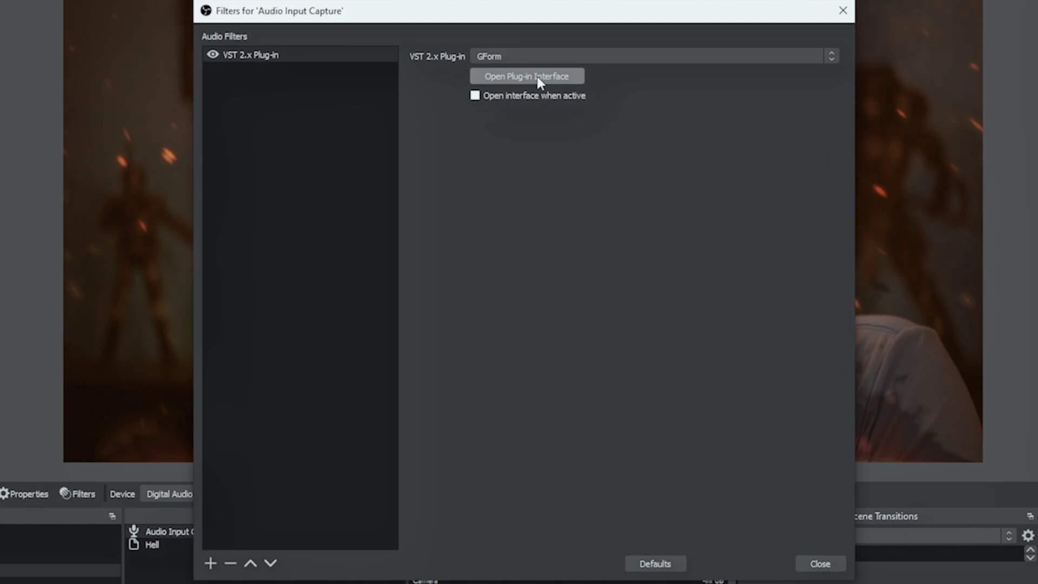
pyautogui.click(539, 81)
pyautogui.moveTo(368, 232); pyautogui.dragTo(434, 317)
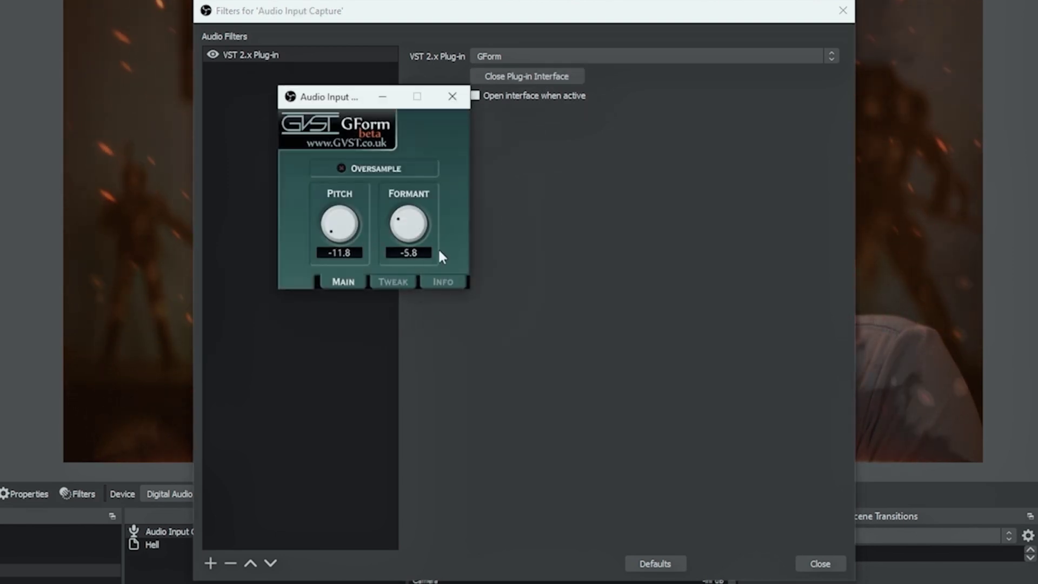
pyautogui.click(405, 284)
pyautogui.moveTo(323, 244)
pyautogui.mouseDown()
pyautogui.moveTo(323, 229)
pyautogui.moveTo(323, 251)
pyautogui.mouseUp()
pyautogui.moveTo(374, 224); pyautogui.dragTo(330, 255)
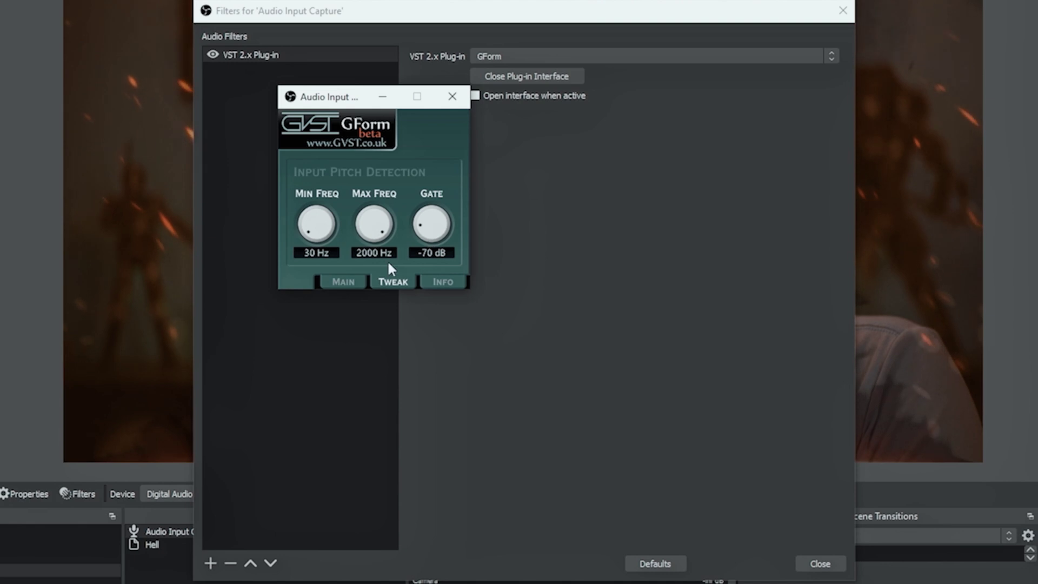
pyautogui.click(343, 282)
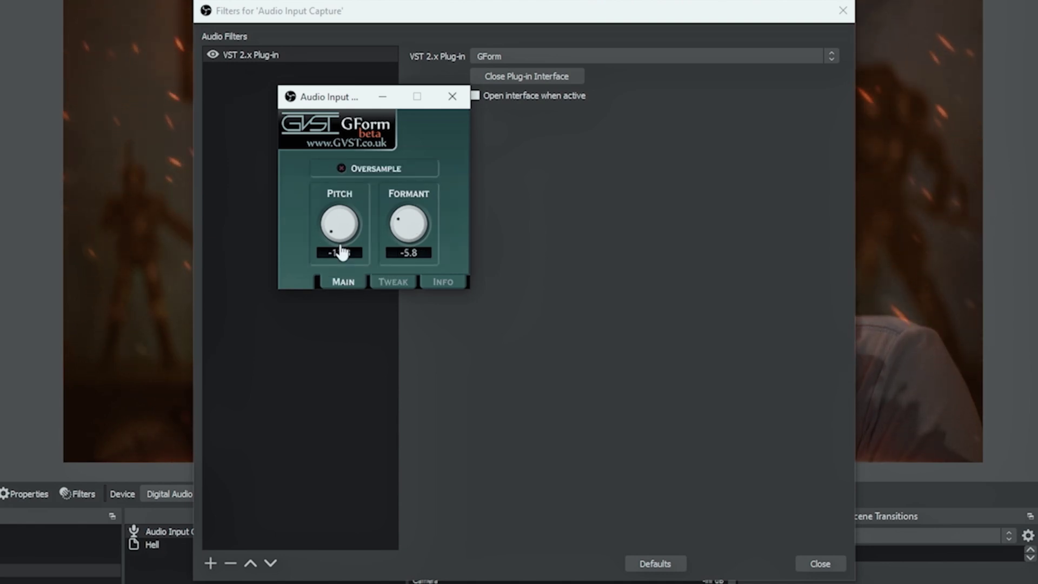
# Set GForm pitch to -5.5, formant to -4.0 and gate to -25 dB, then close the windows
pyautogui.moveTo(324, 236)
pyautogui.mouseDown()
pyautogui.moveTo(317, 214)
pyautogui.moveTo(320, 223)
pyautogui.mouseUp()
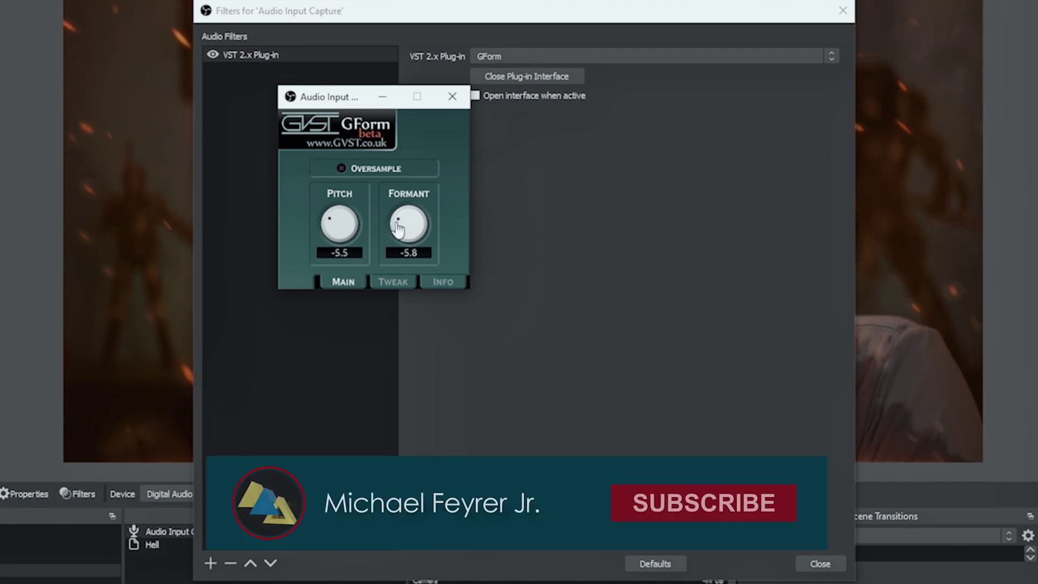
pyautogui.moveTo(395, 231); pyautogui.dragTo(394, 225)
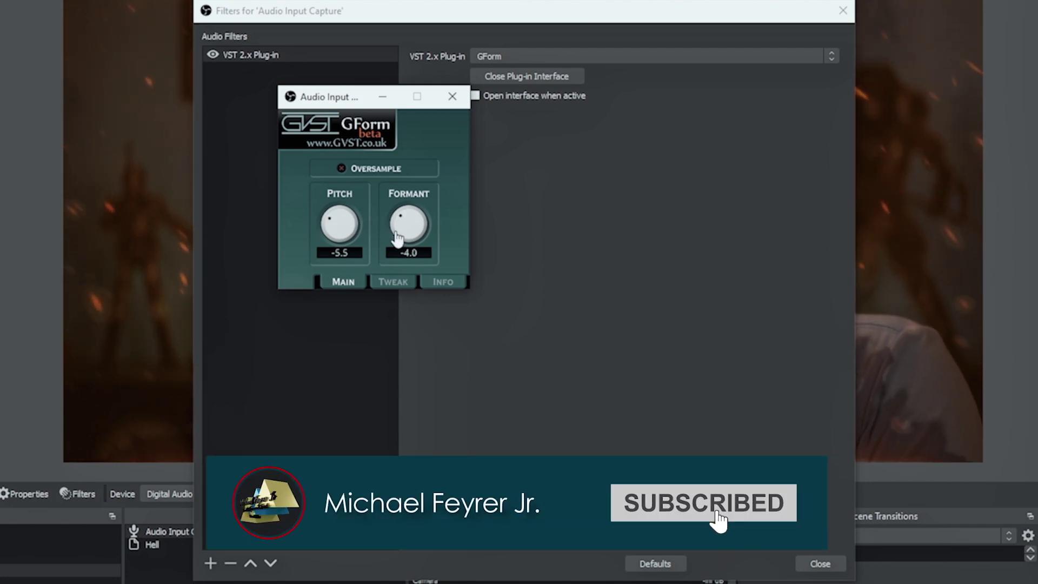
pyautogui.click(393, 282)
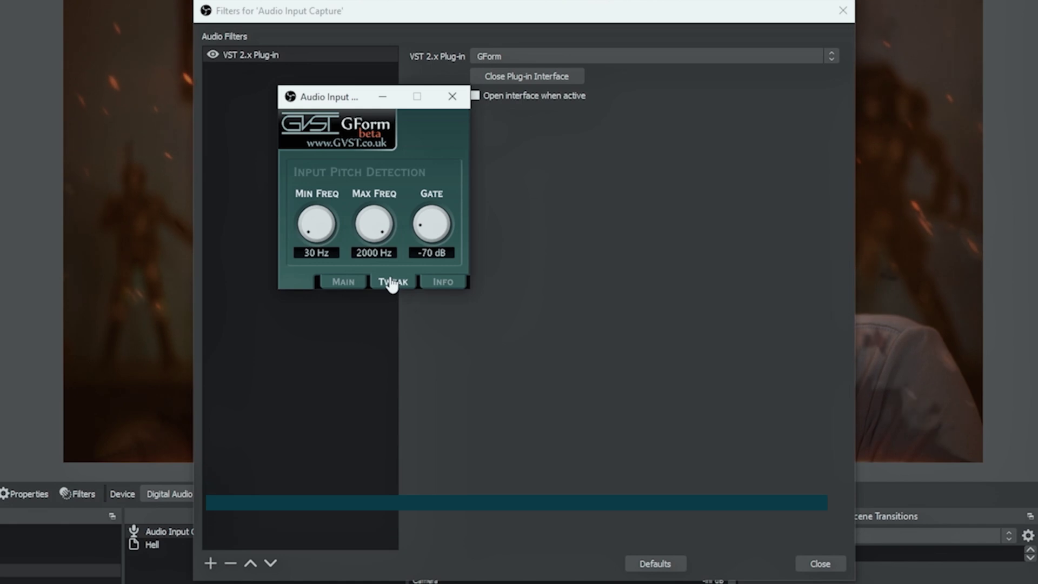
pyautogui.moveTo(419, 244); pyautogui.dragTo(415, 223)
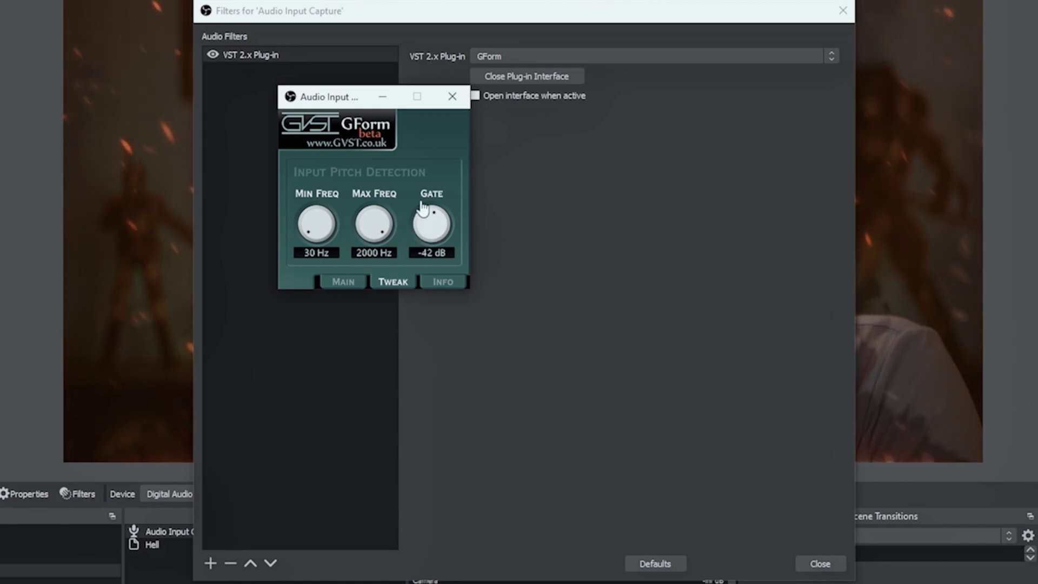
pyautogui.moveTo(422, 208); pyautogui.dragTo(425, 183)
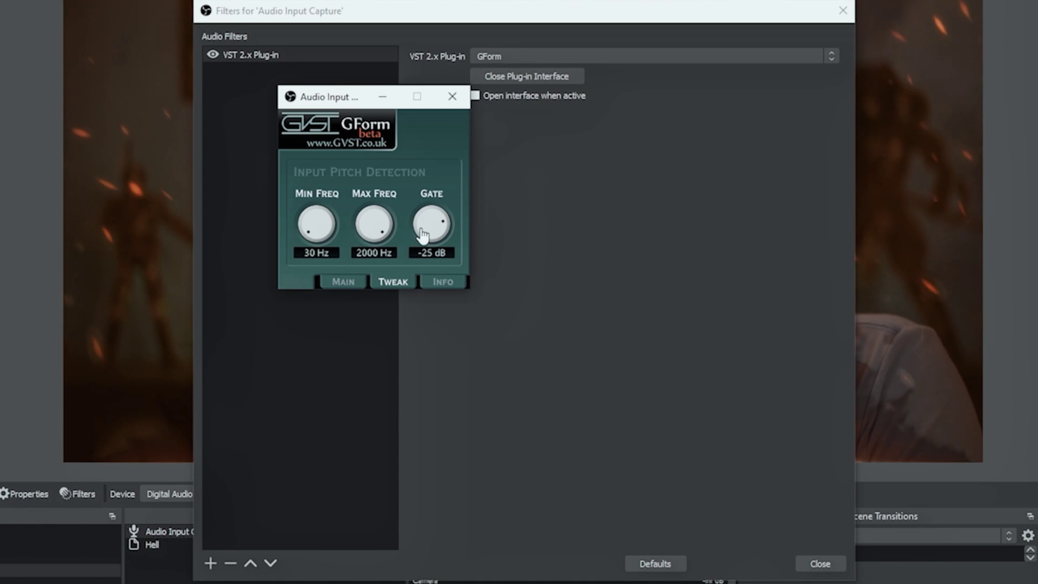
pyautogui.click(830, 567)
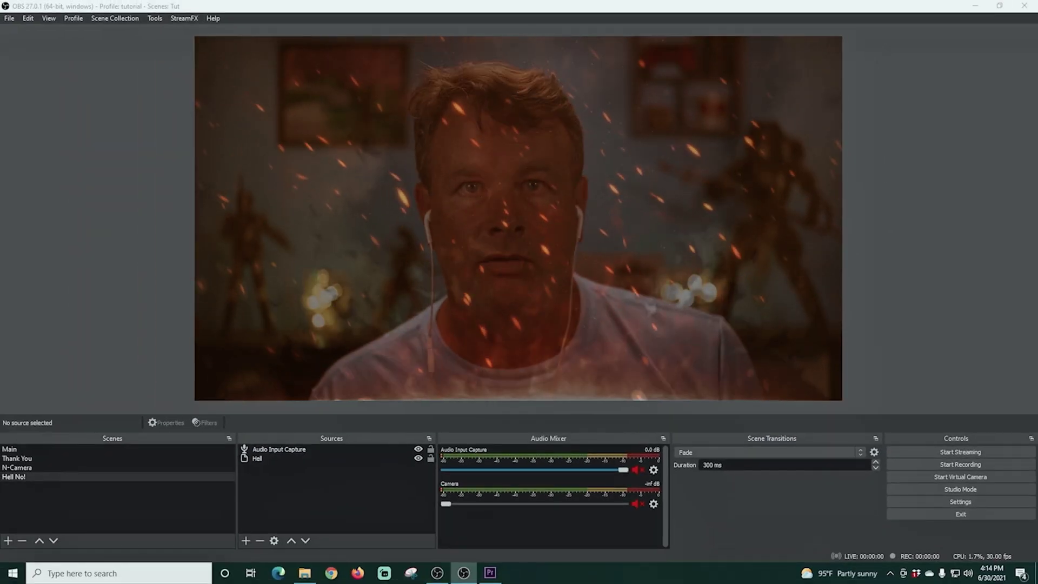